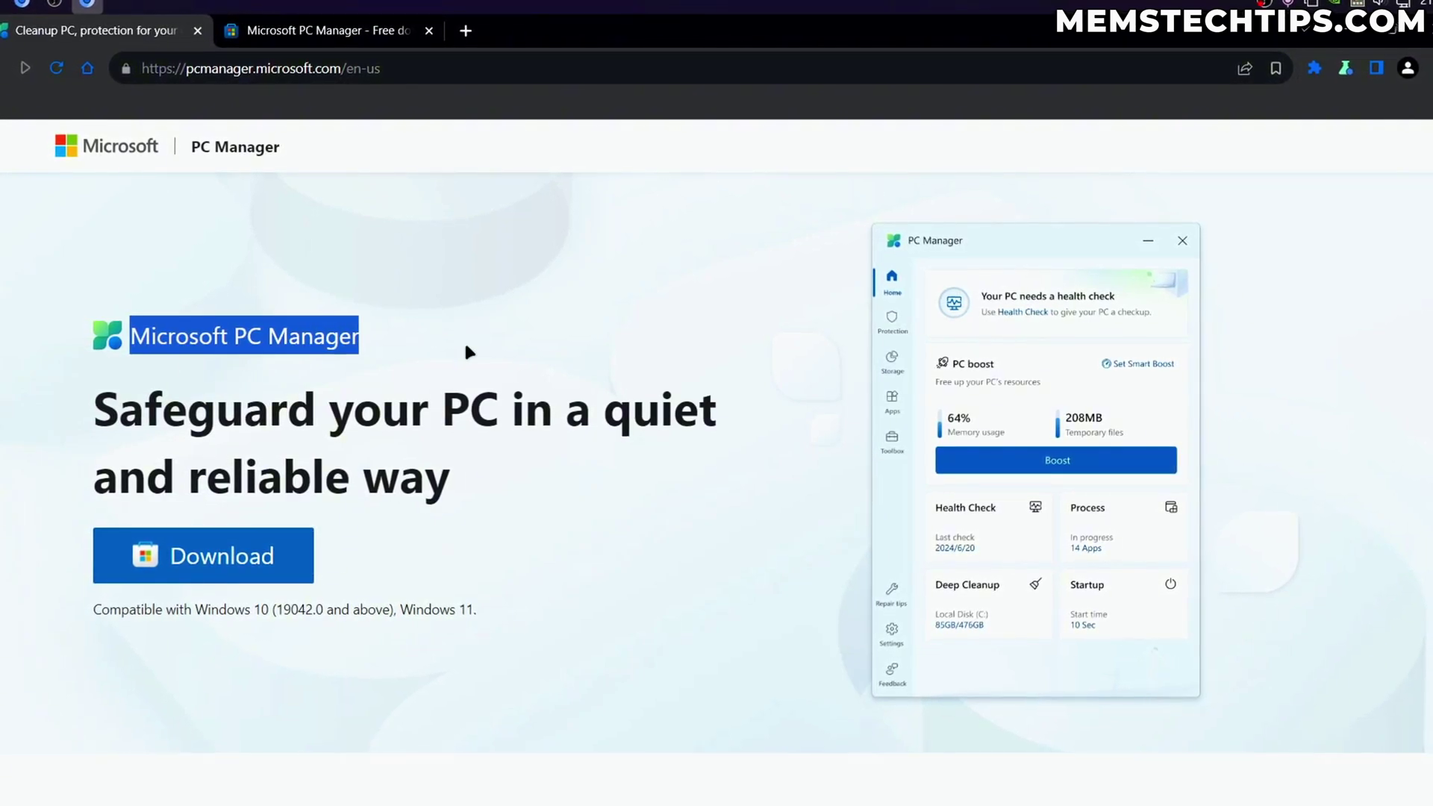
Step: Check PC Manager's Microsoft Store listing, then read the website's Boost your PC section
left_click(597, 336)
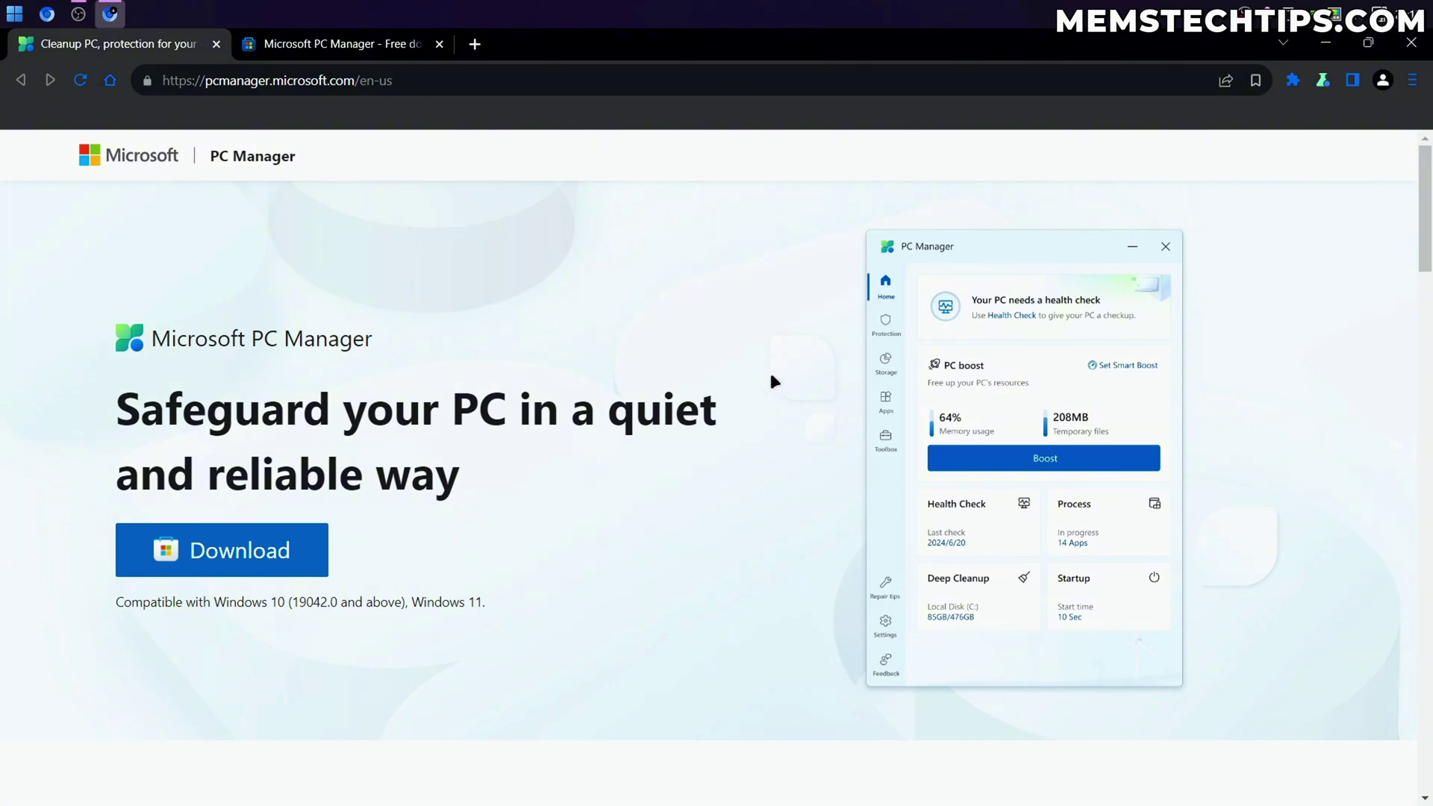
left_click(278, 46)
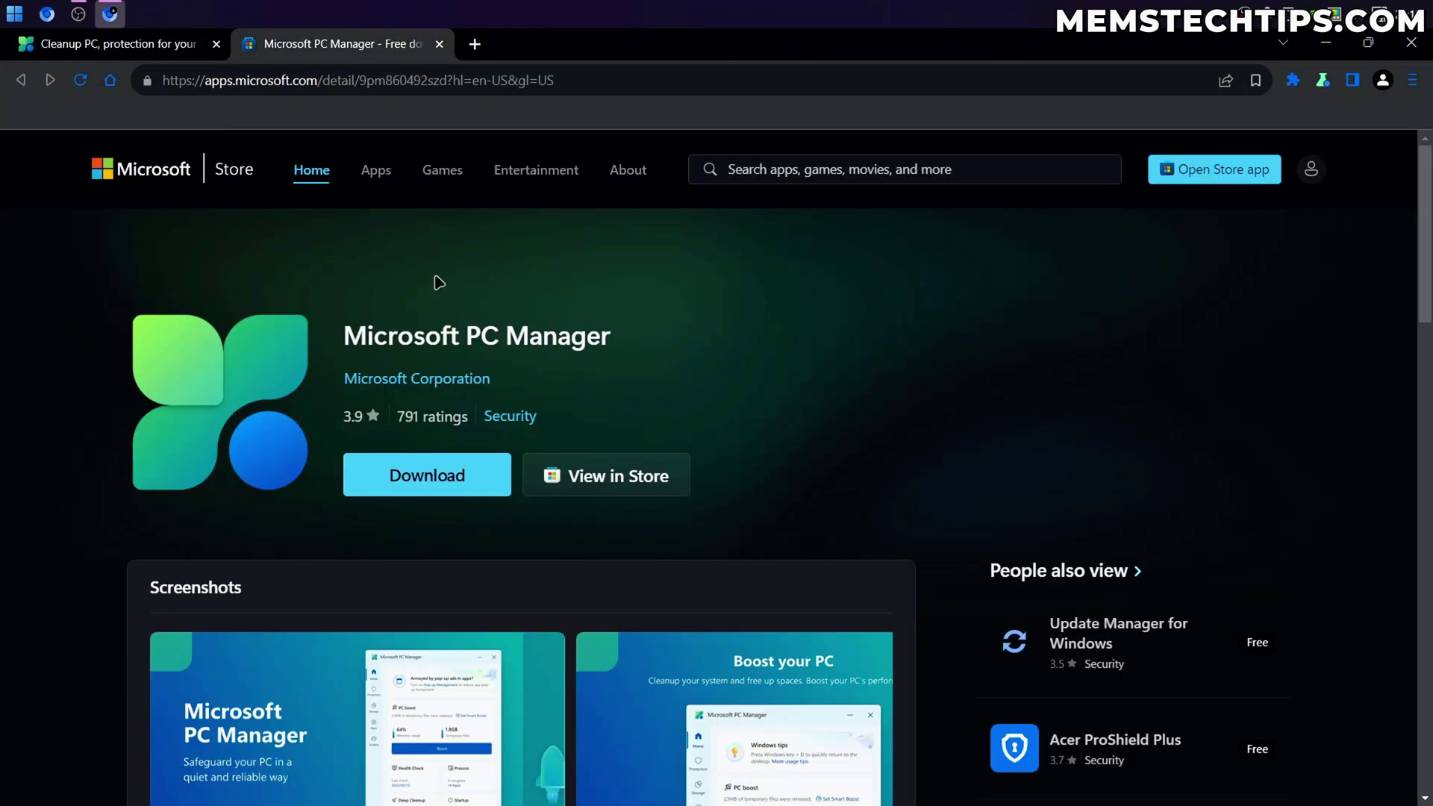
left_click(127, 48)
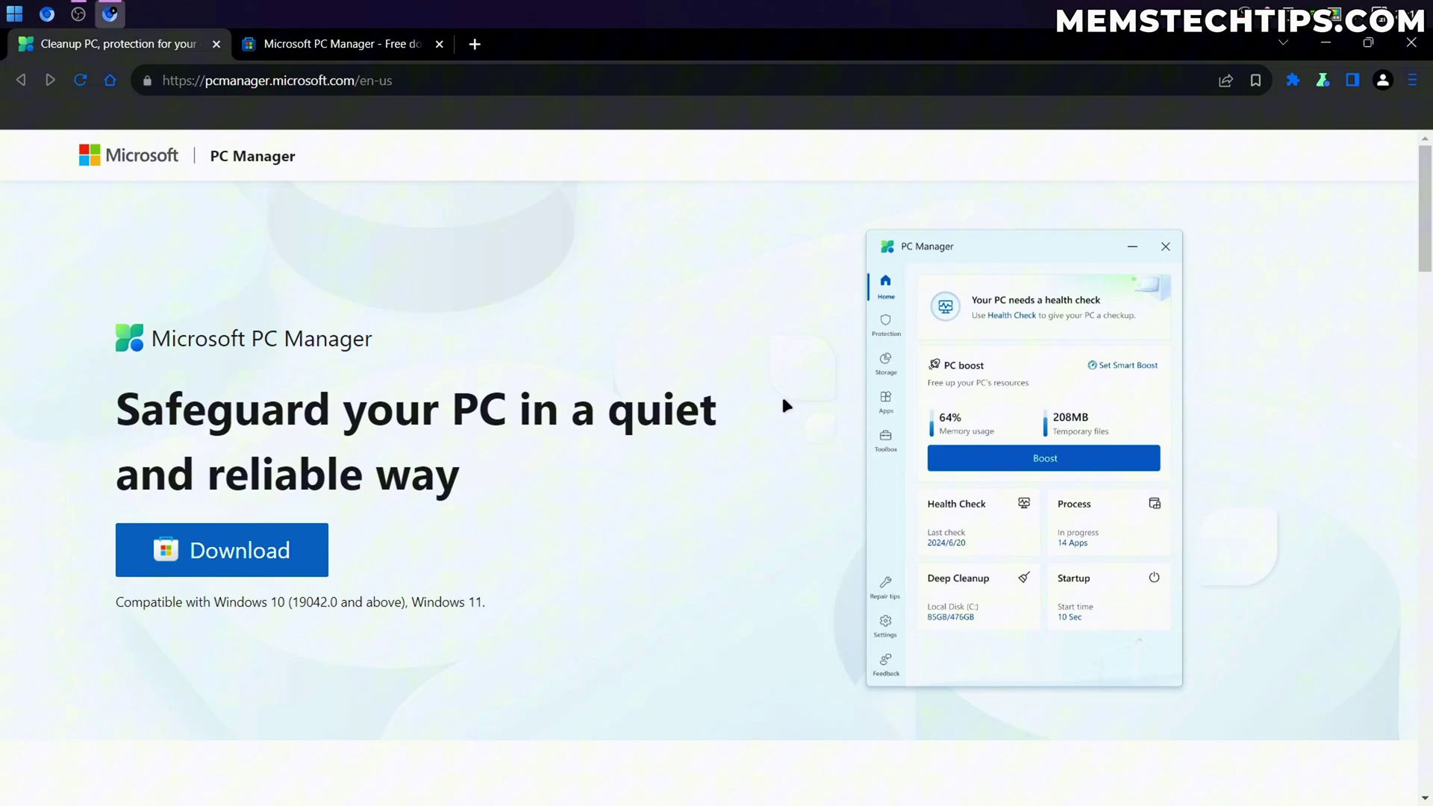
scroll(787, 403, "down", 3)
scroll(791, 414, "down", 5)
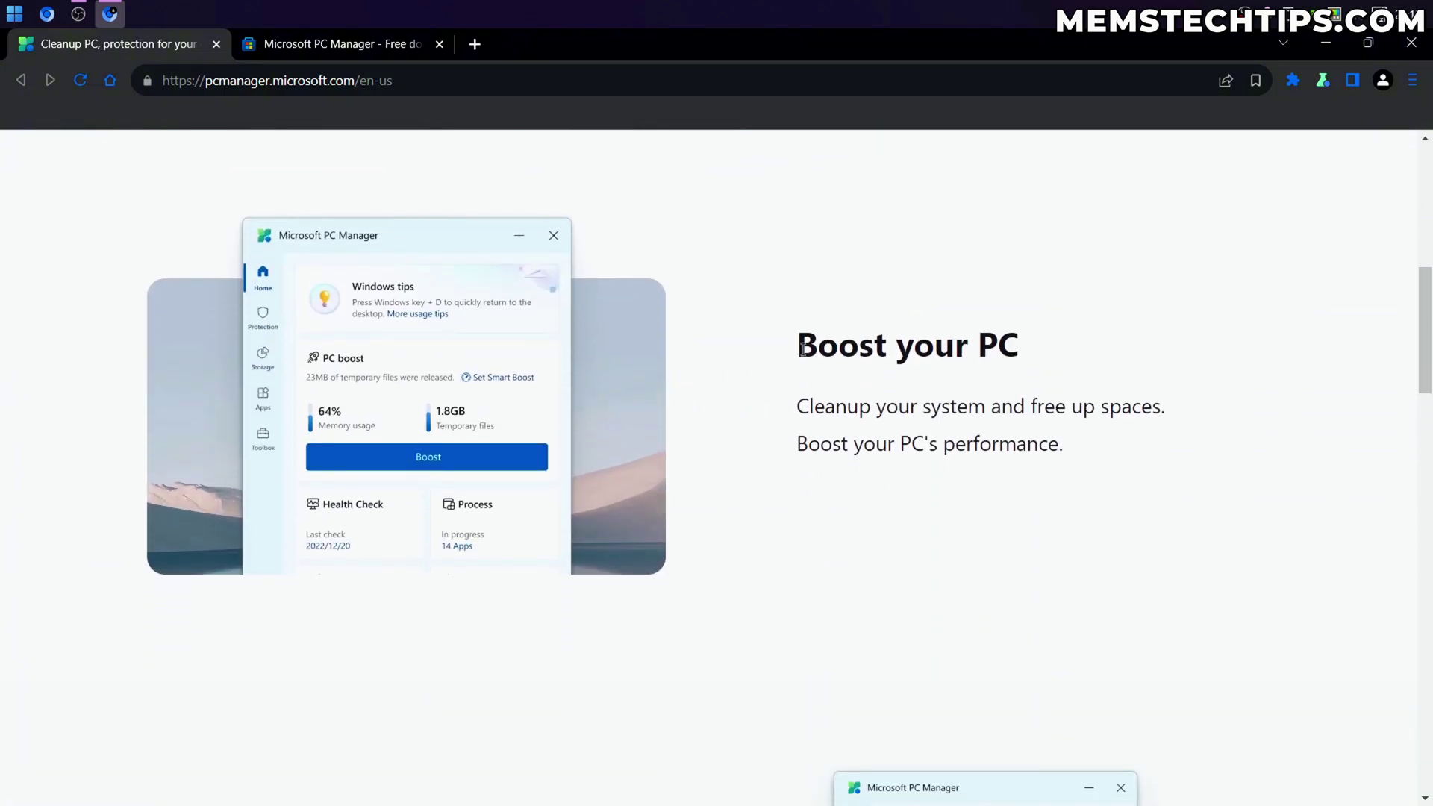
left_click_drag(801, 346, 1091, 360)
left_click(1009, 470)
scroll(1001, 321, "down", 1)
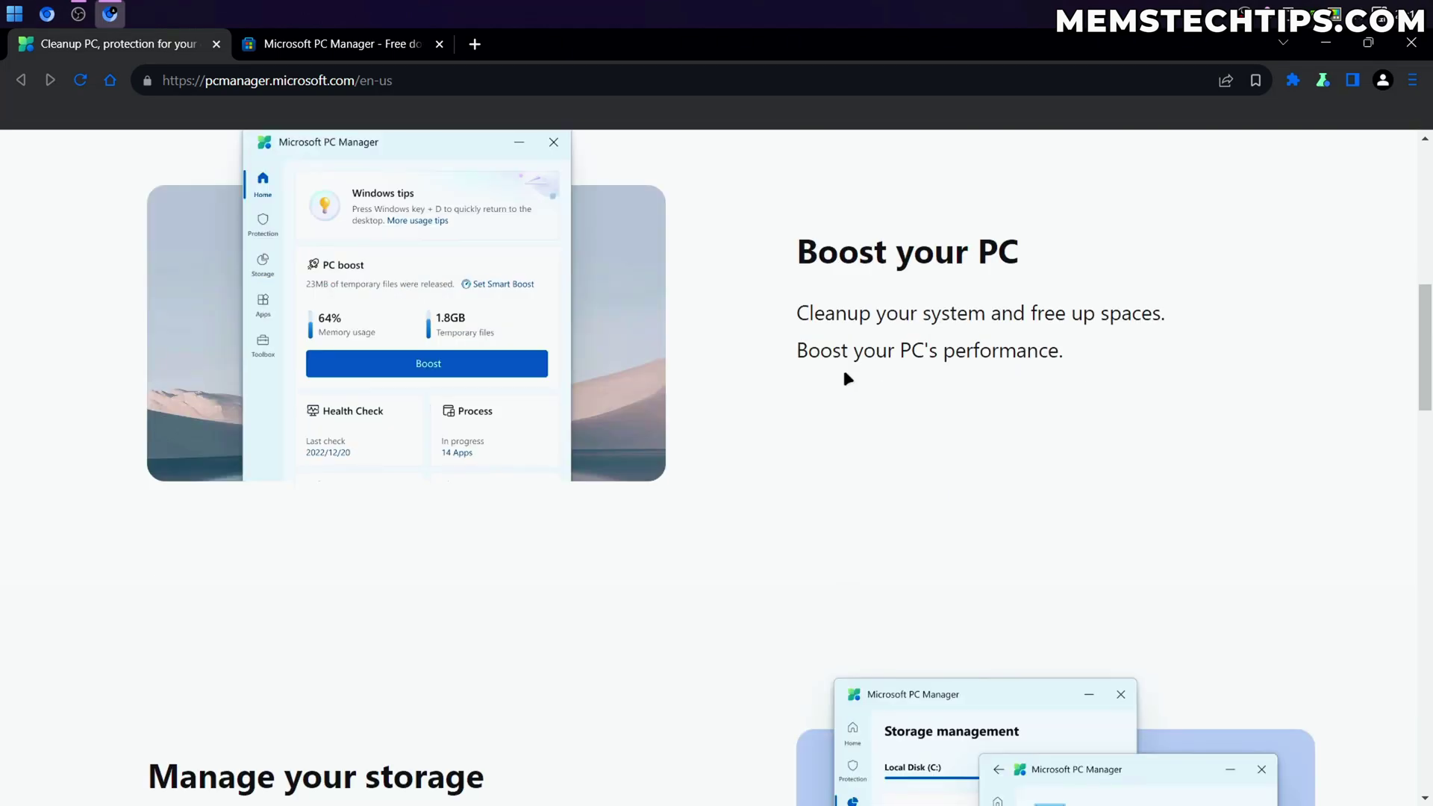
scroll(842, 366, "down", 5)
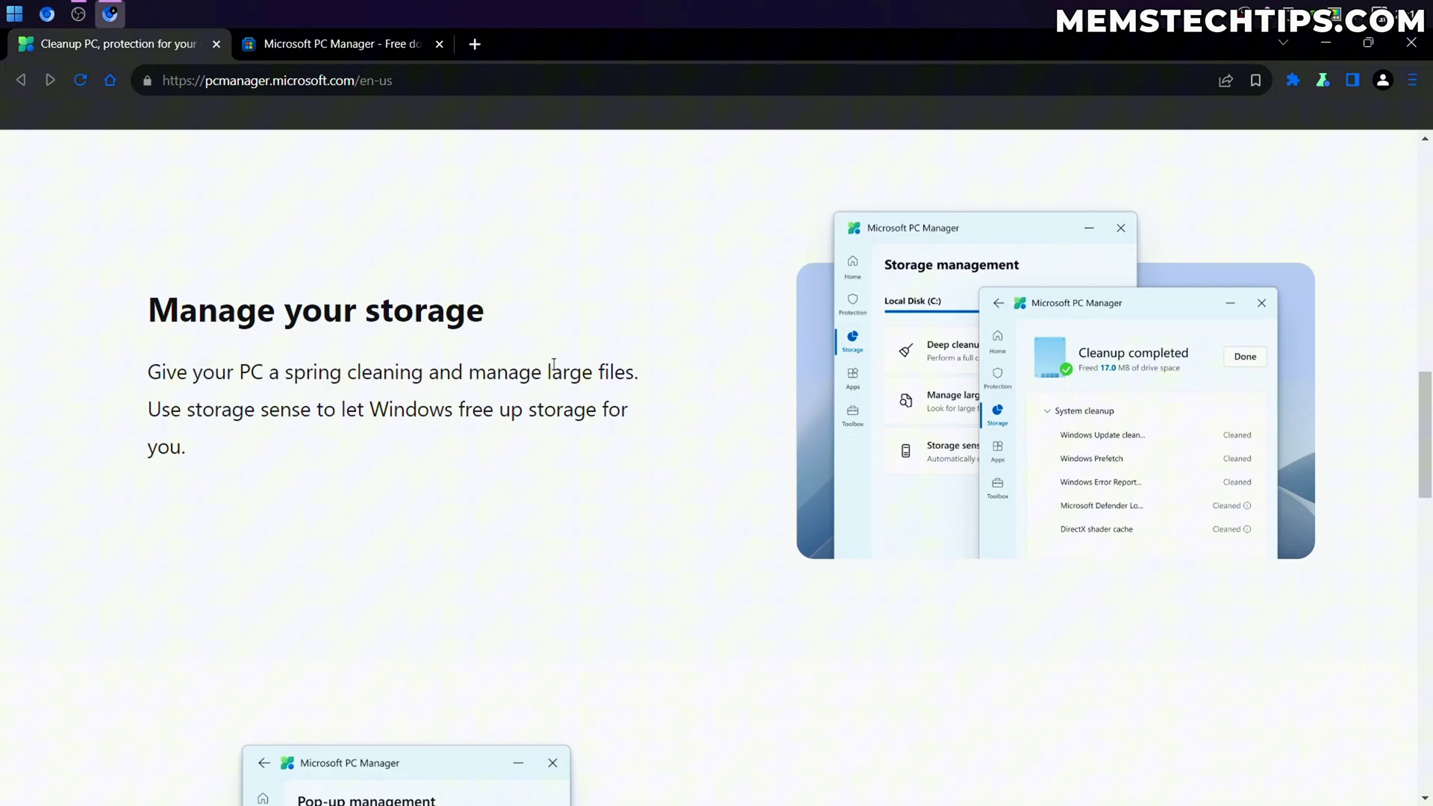
scroll(716, 348, "down", 6)
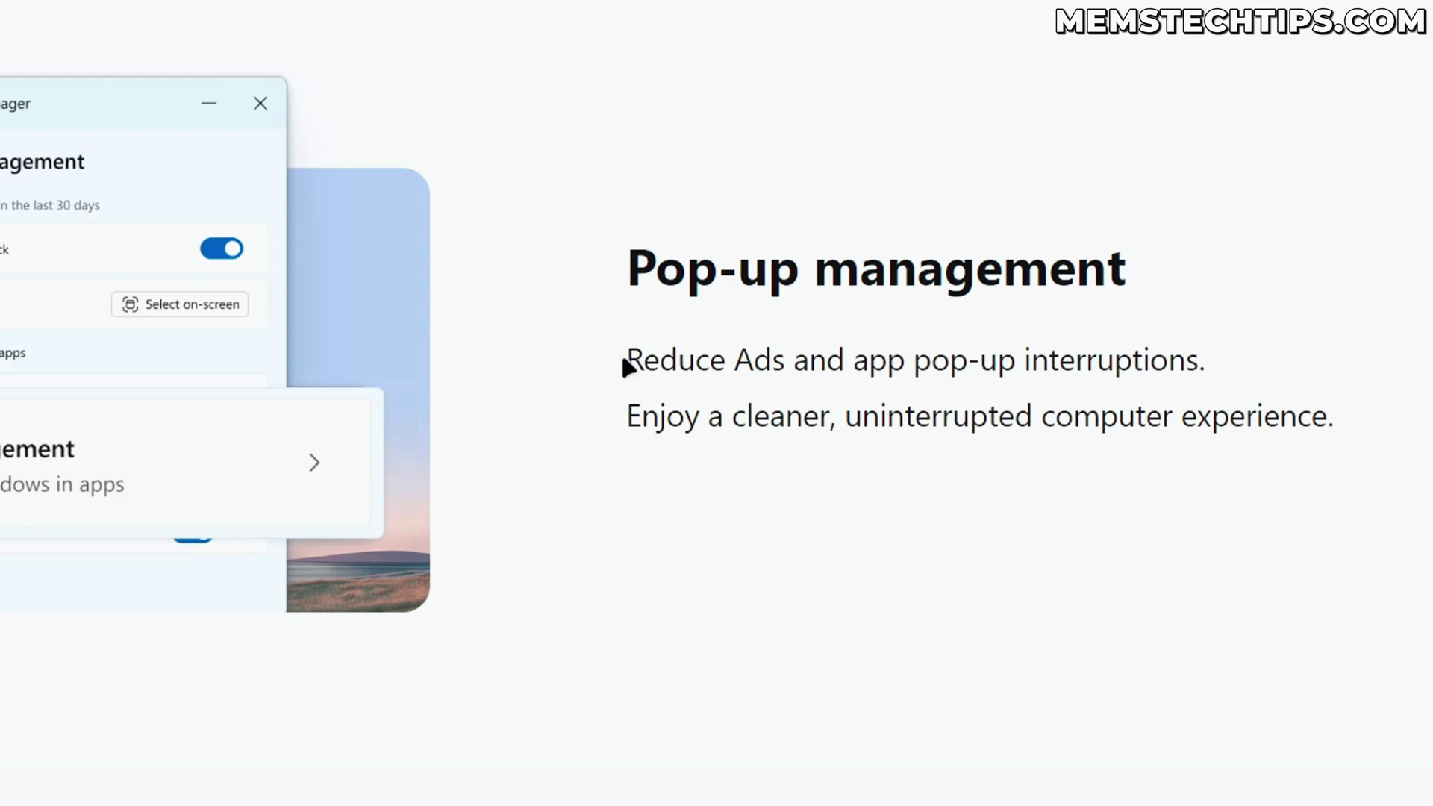
Step: Scroll further through the website's features, including the Reduce Ads section
mouse_move(796, 374)
left_mouse_down()
mouse_move(892, 377)
mouse_move(785, 366)
left_mouse_up()
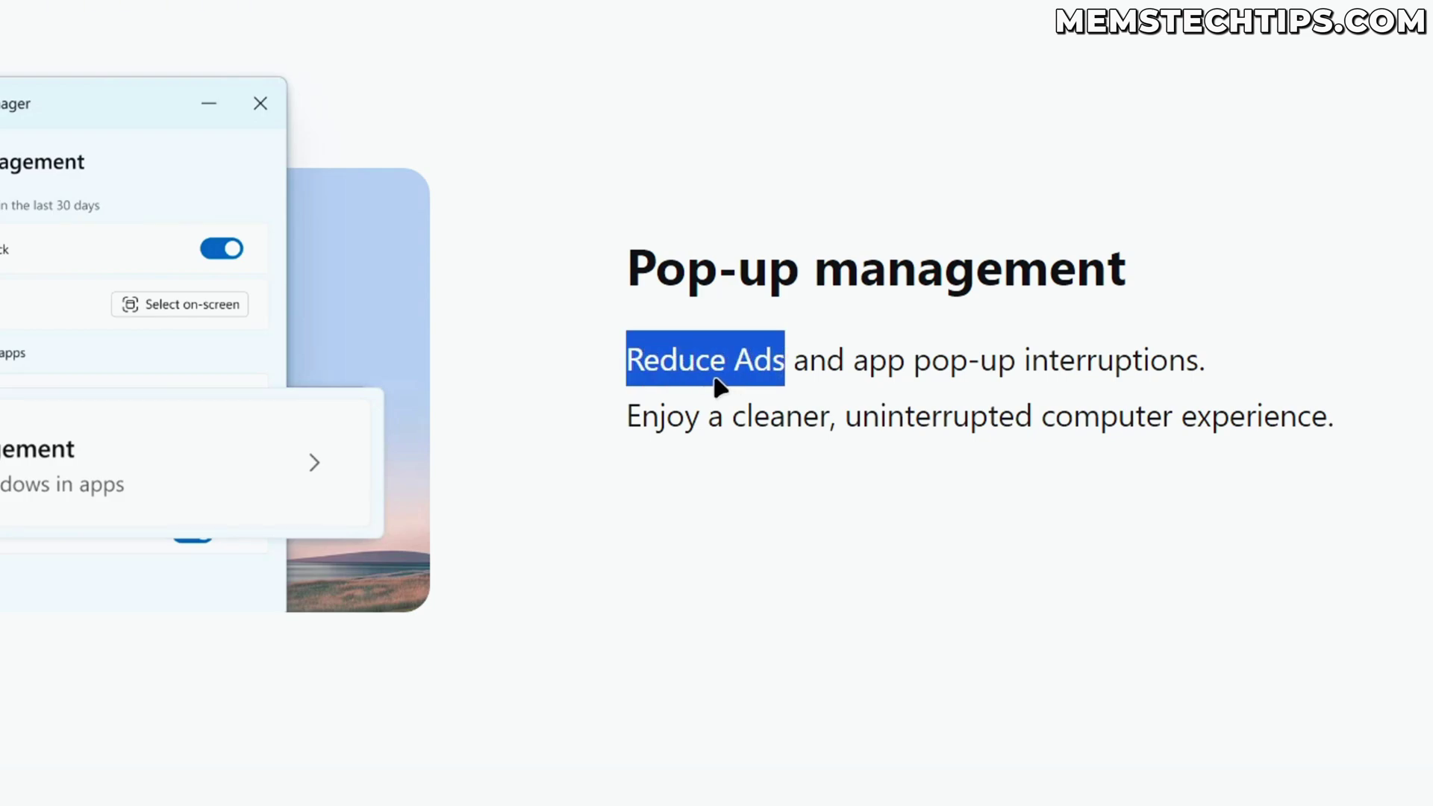
left_click(601, 399)
scroll(597, 396, "down", 5)
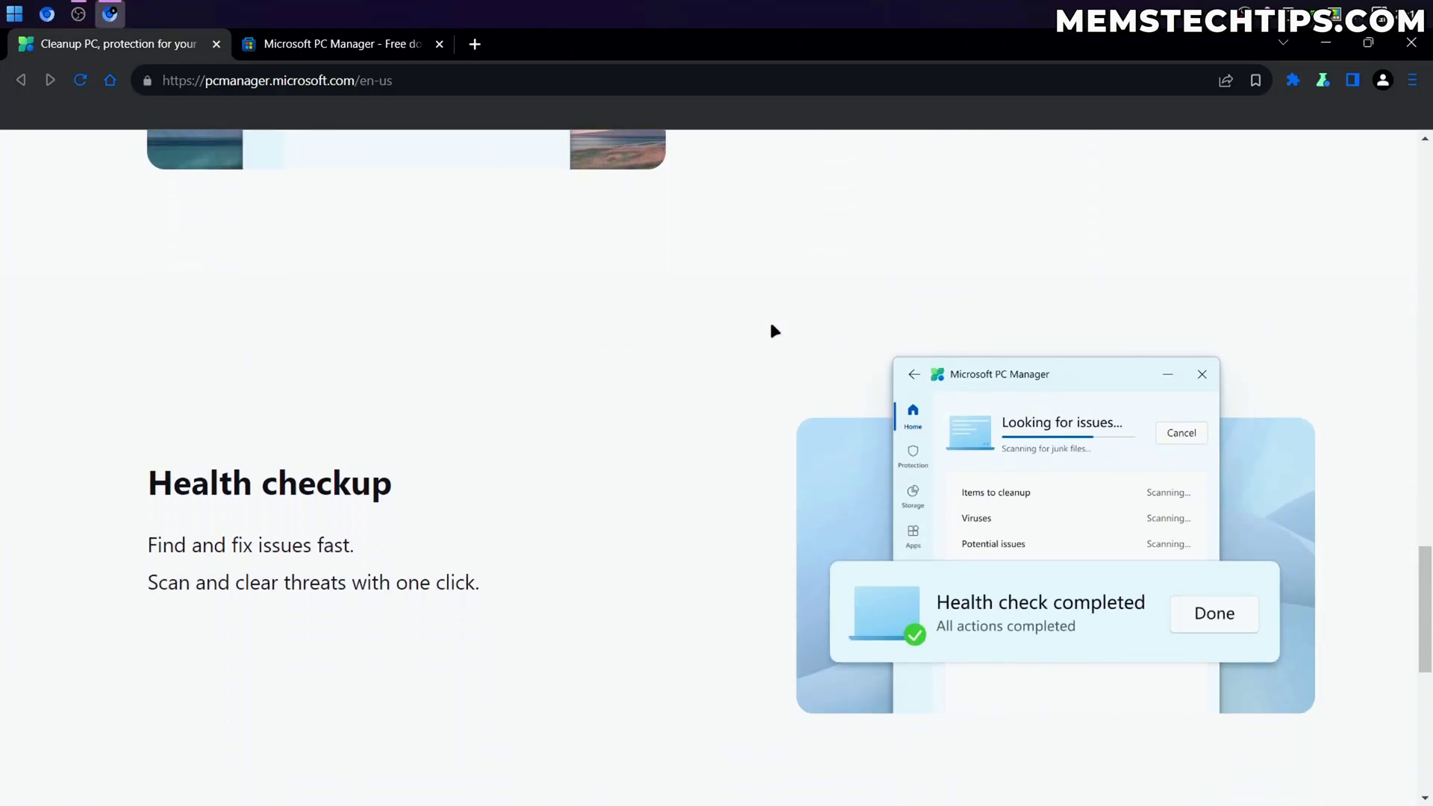
scroll(770, 326, "down", 3)
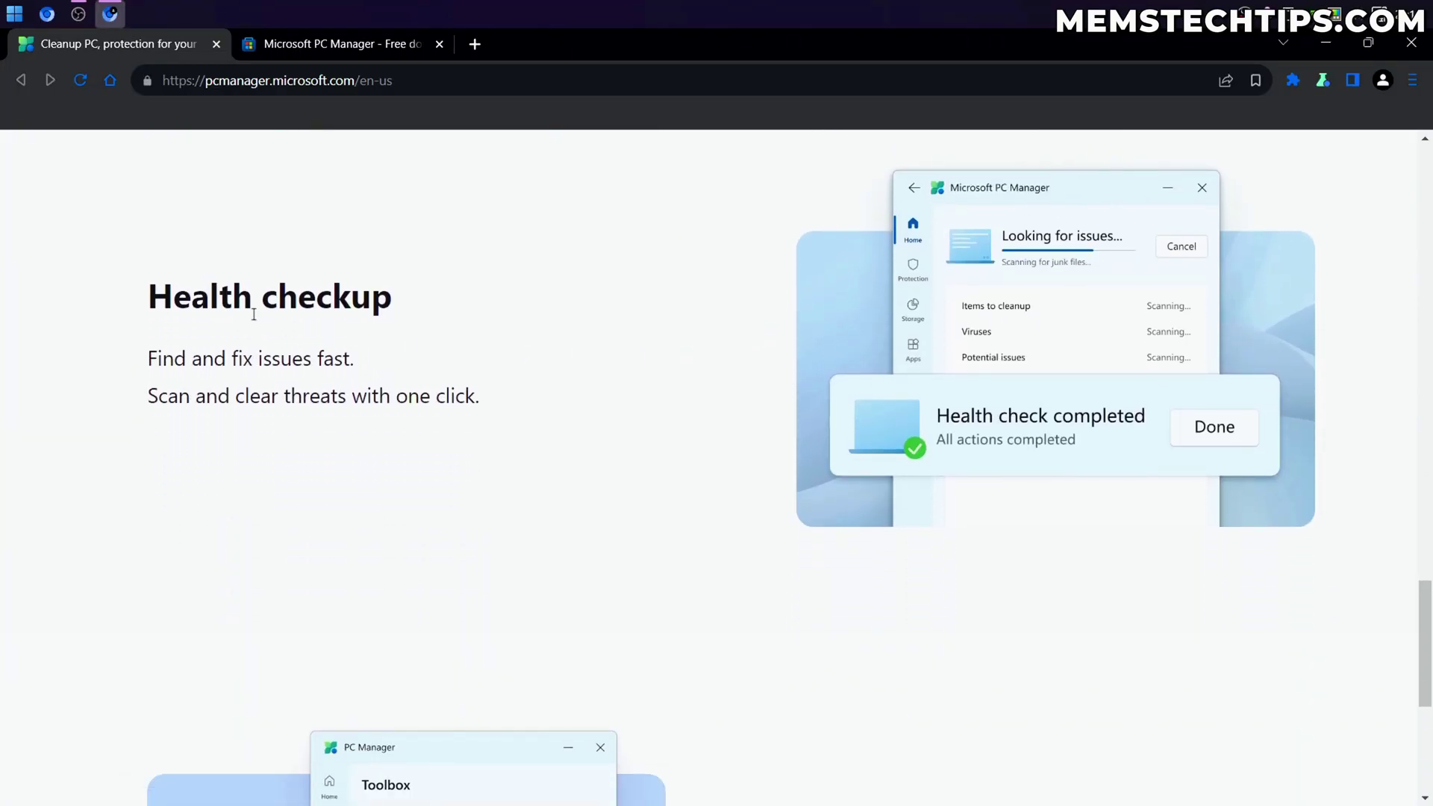
scroll(574, 349, "down", 1)
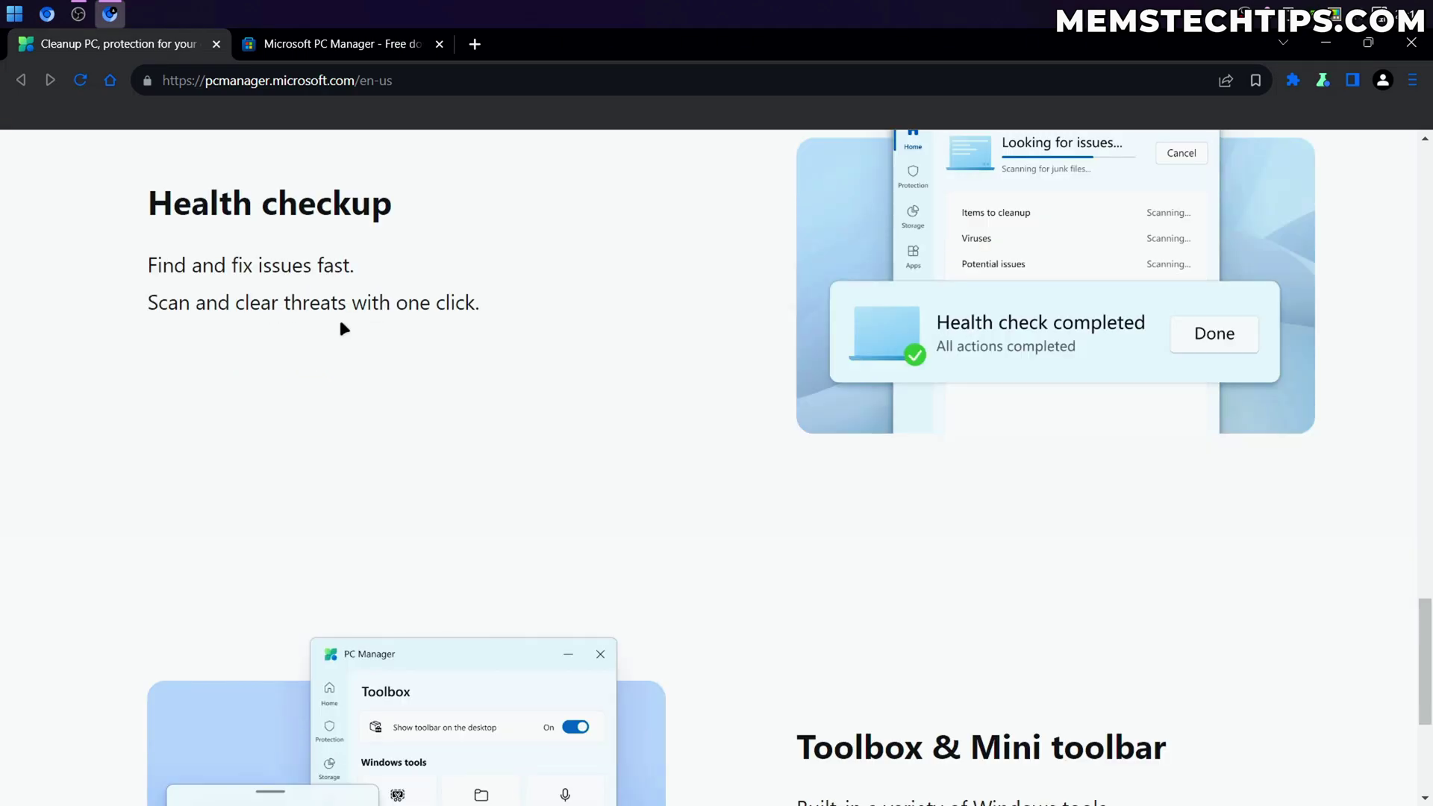
scroll(585, 347, "down", 4)
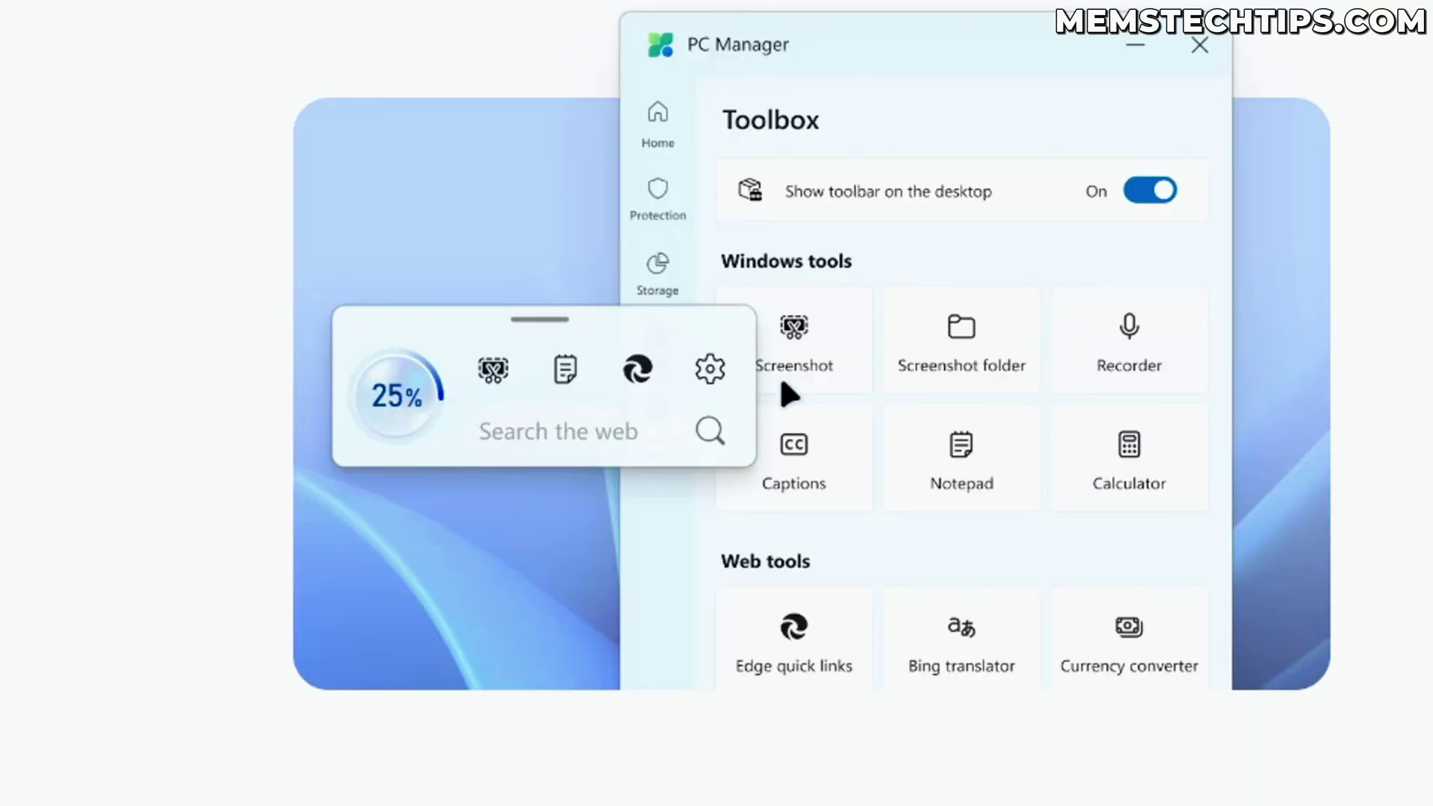
scroll(329, 456, "up", 15)
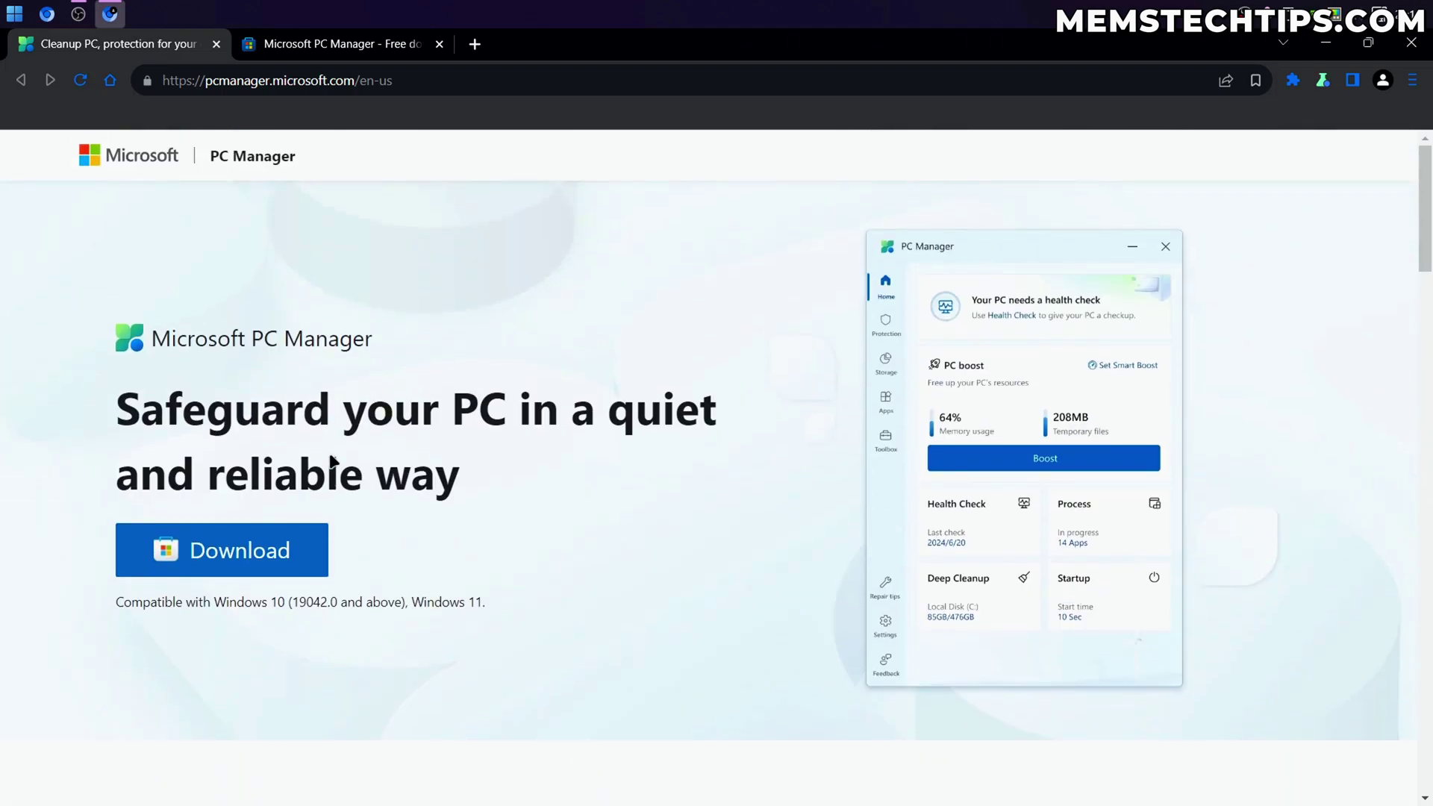
Step: Download and run the Microsoft Store installer, then search Windows for 'microsoft store'
left_click(314, 549)
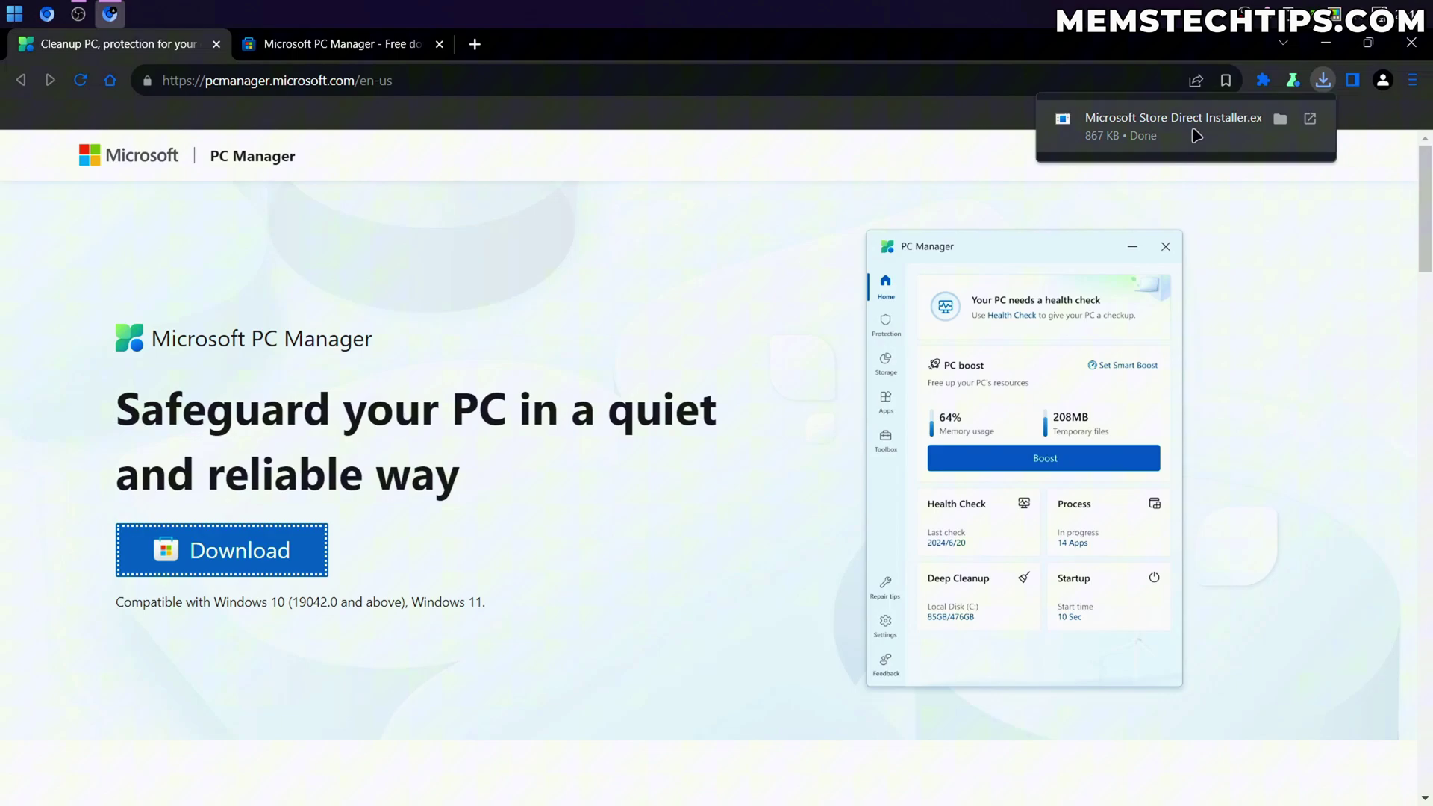
left_click(1164, 123)
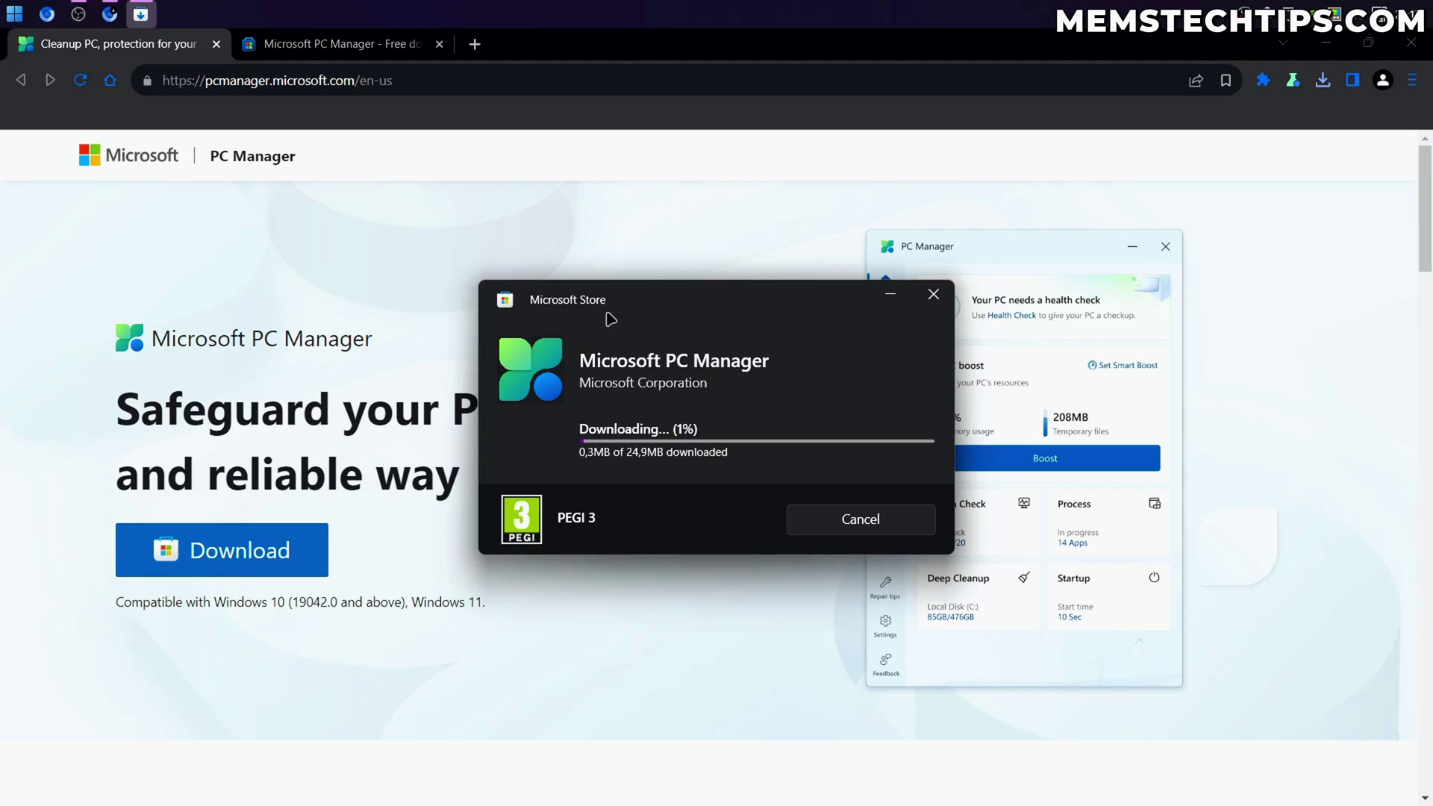
left_click(15, 14)
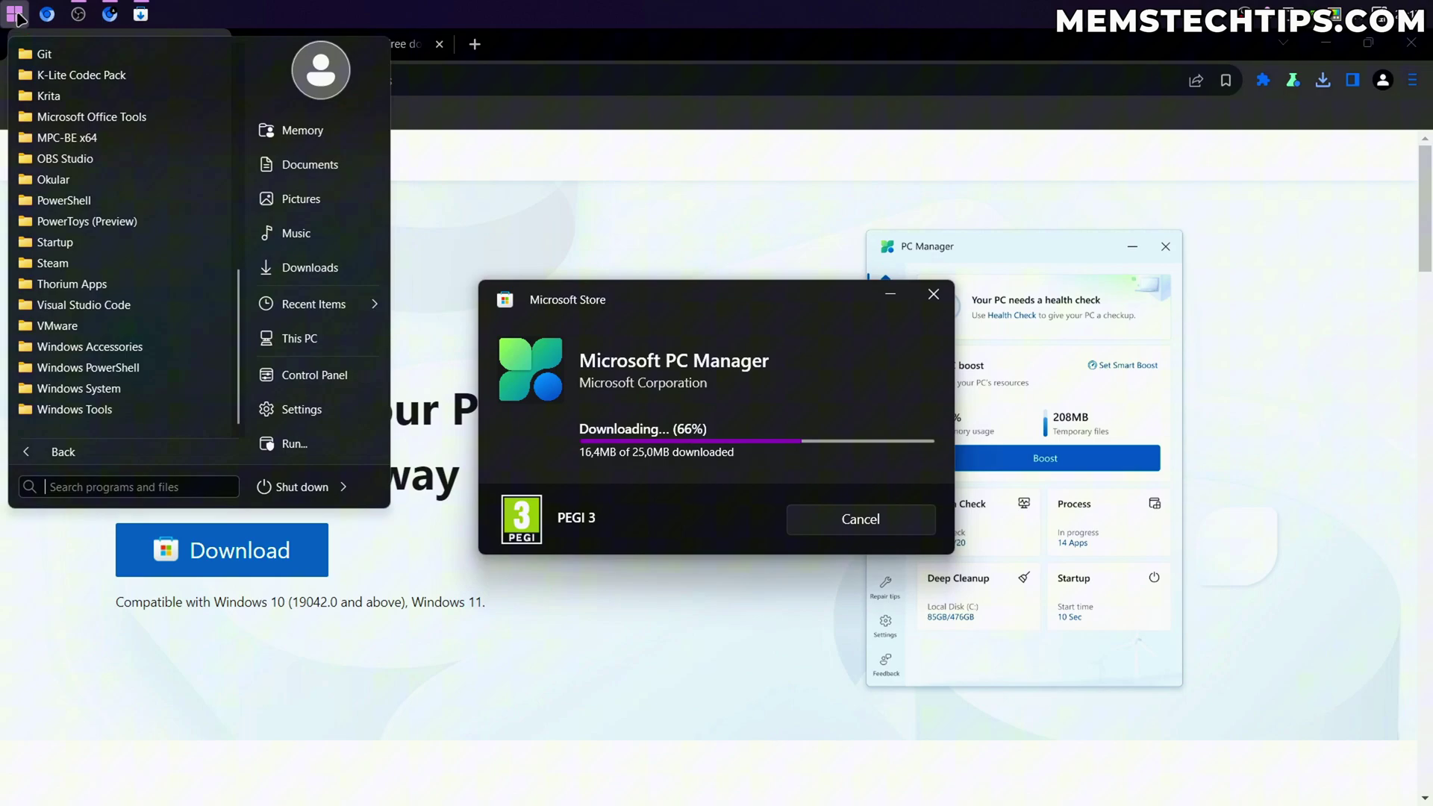
type("microsoft store")
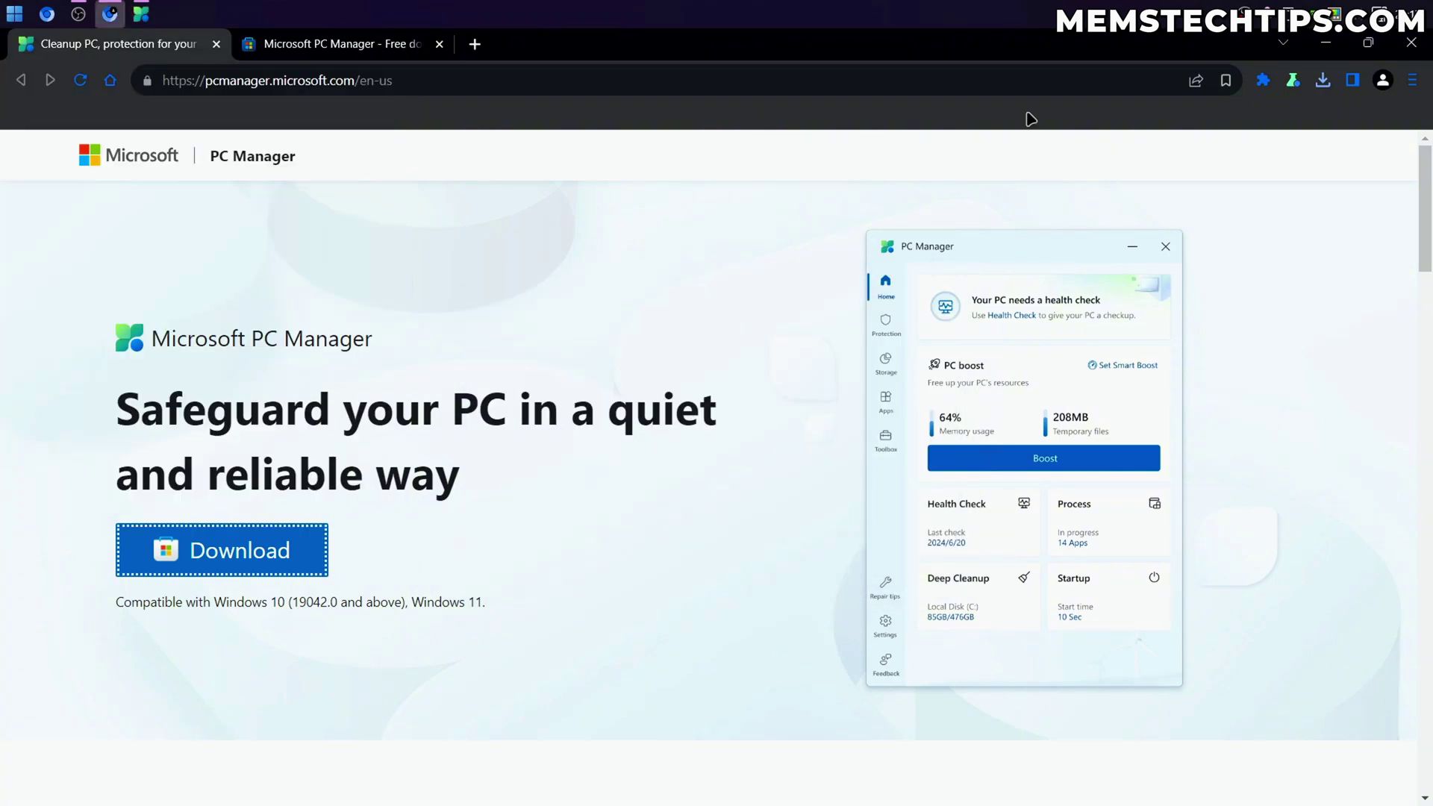
Step: On PC Manager's welcome window, untick automatic start at sign-in and start the app
left_click(1332, 47)
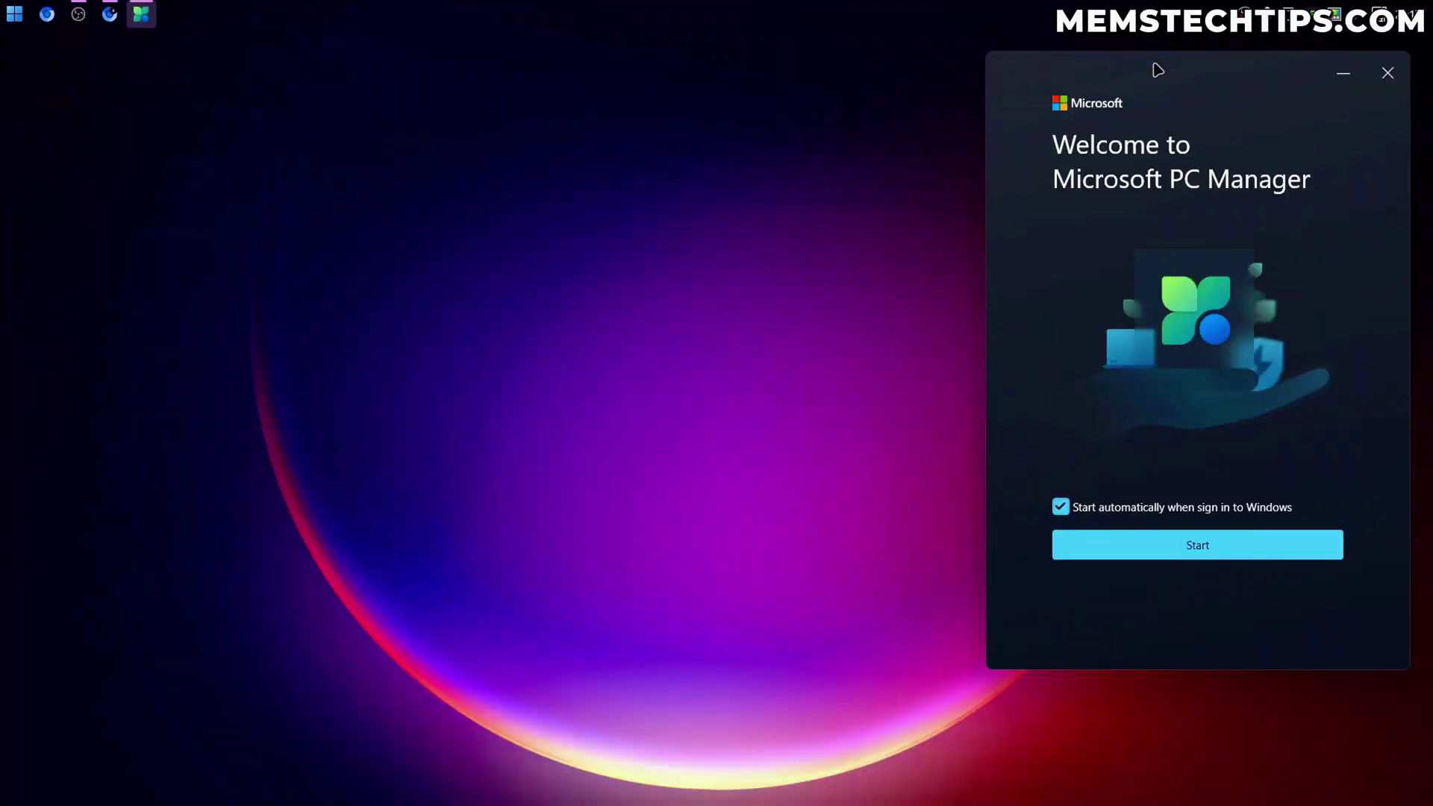
left_click_drag(1240, 82, 743, 109)
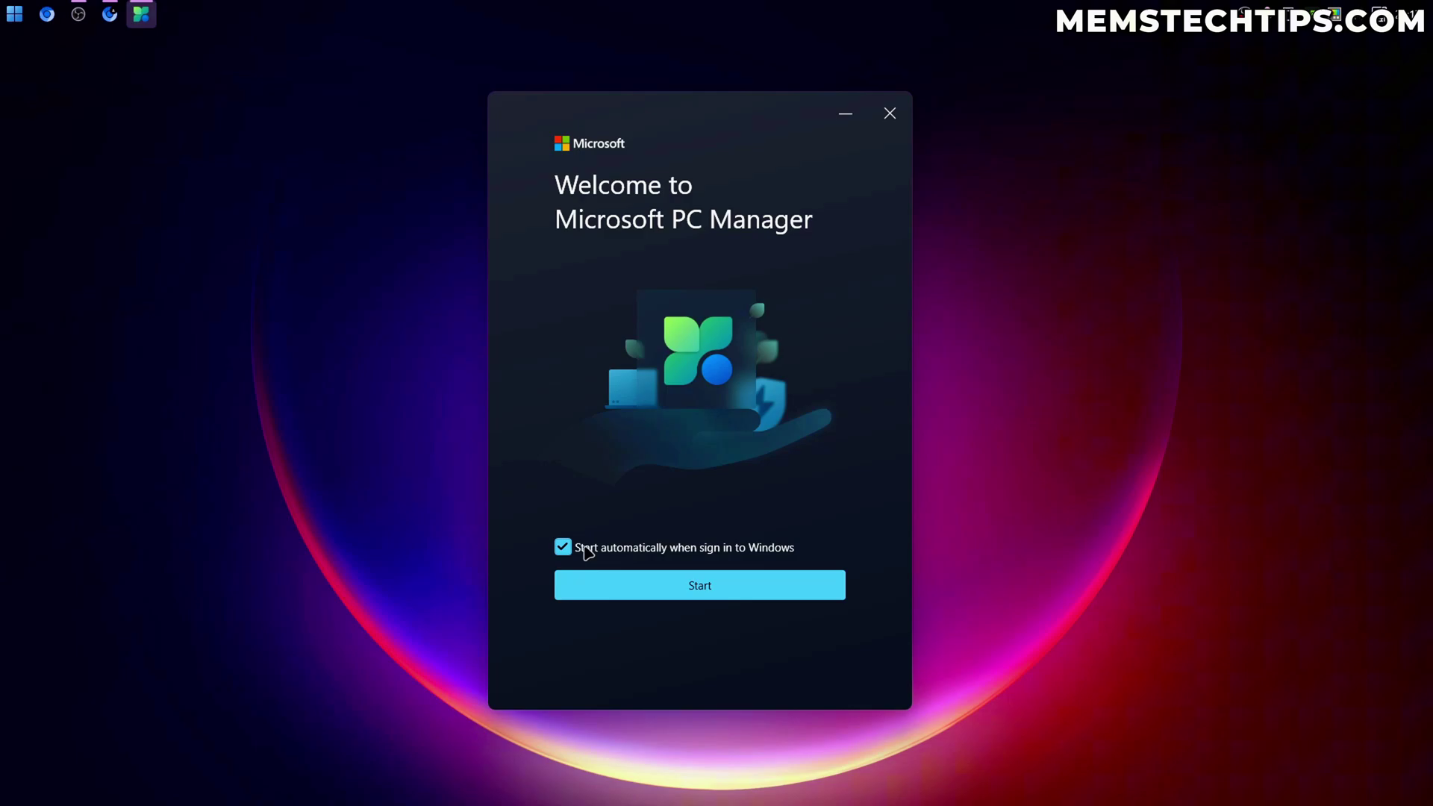
left_click(563, 547)
left_click(715, 593)
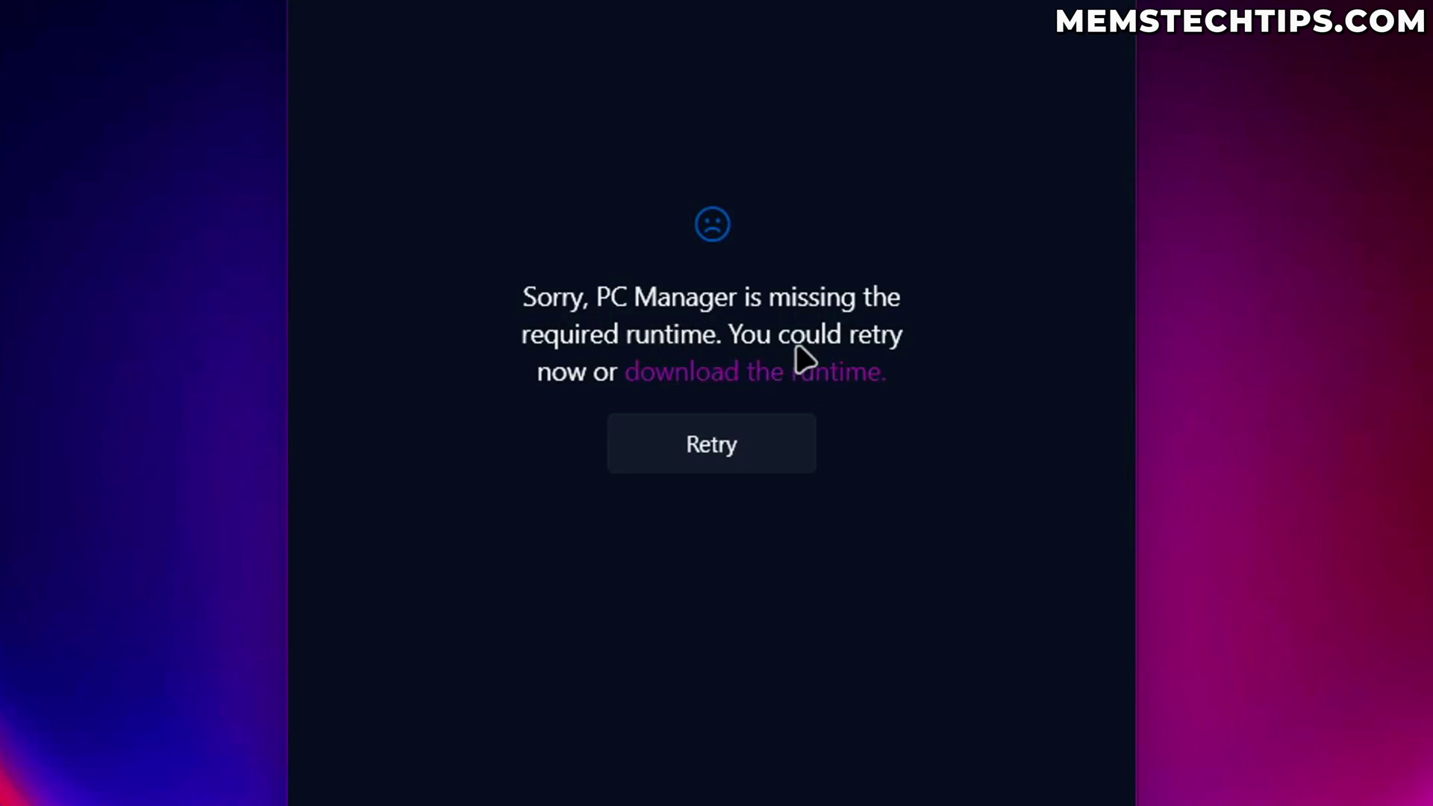
Step: Download and run the missing Edge WebView2 runtime setup
left_click(732, 390)
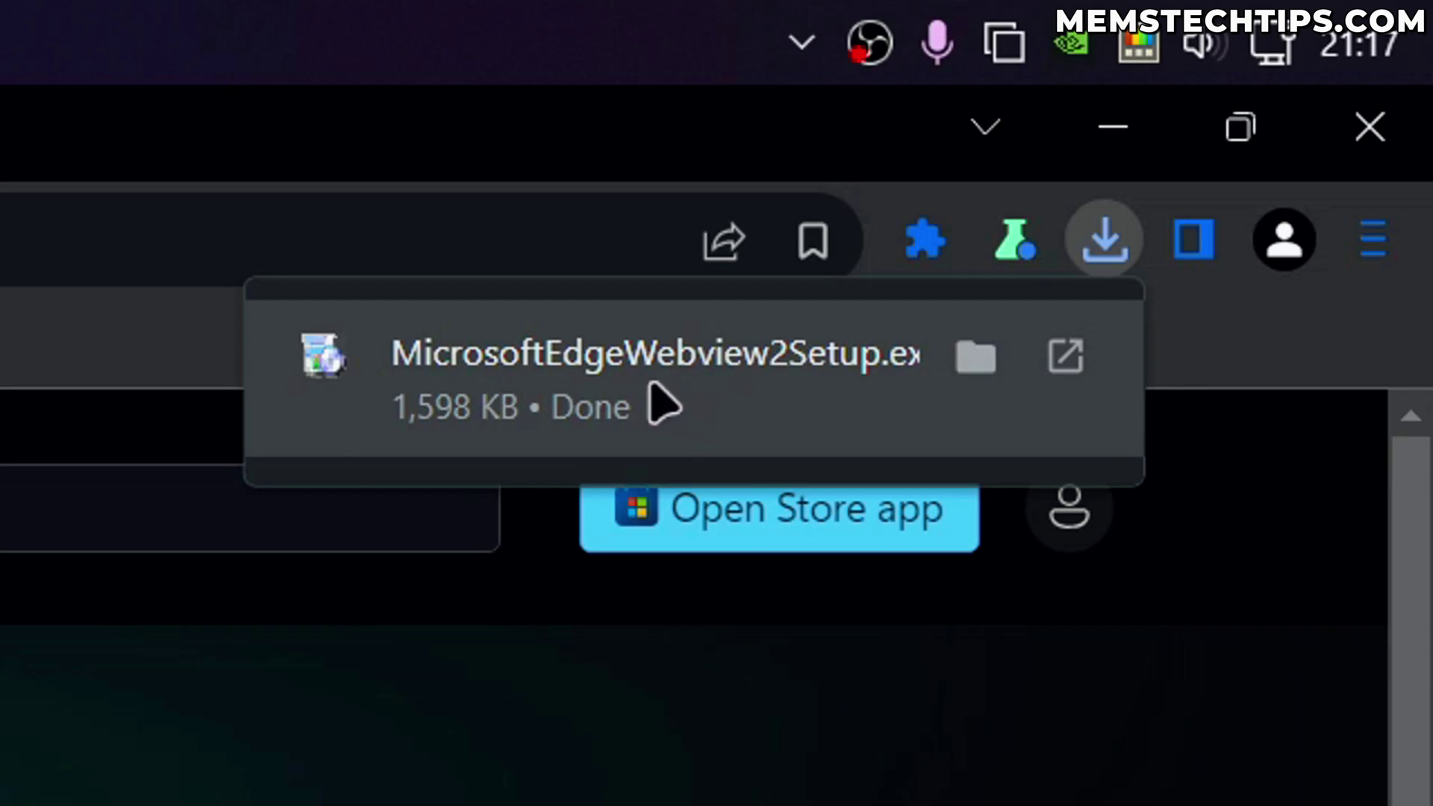
left_click(647, 403)
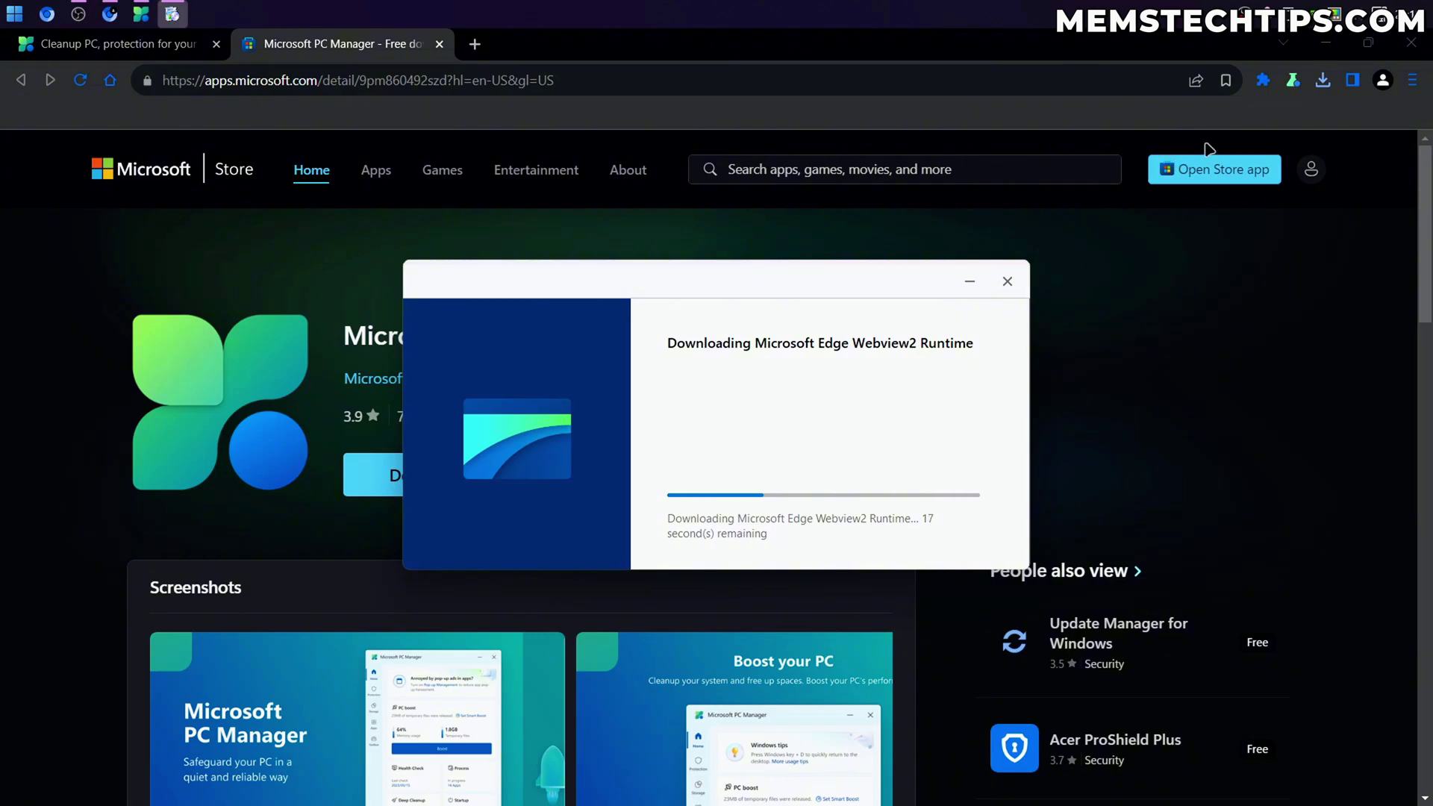
left_click(1324, 45)
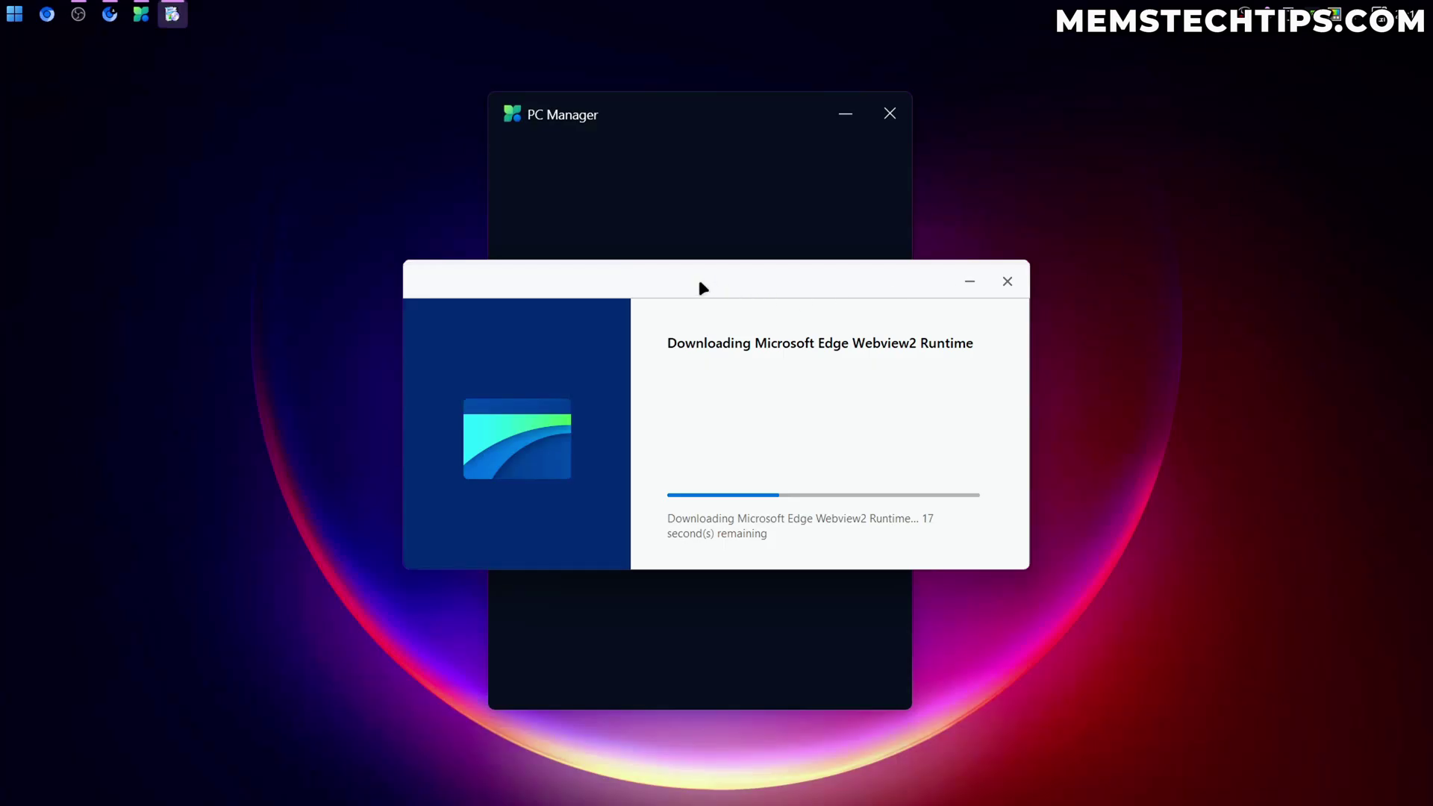
left_click_drag(780, 281, 767, 285)
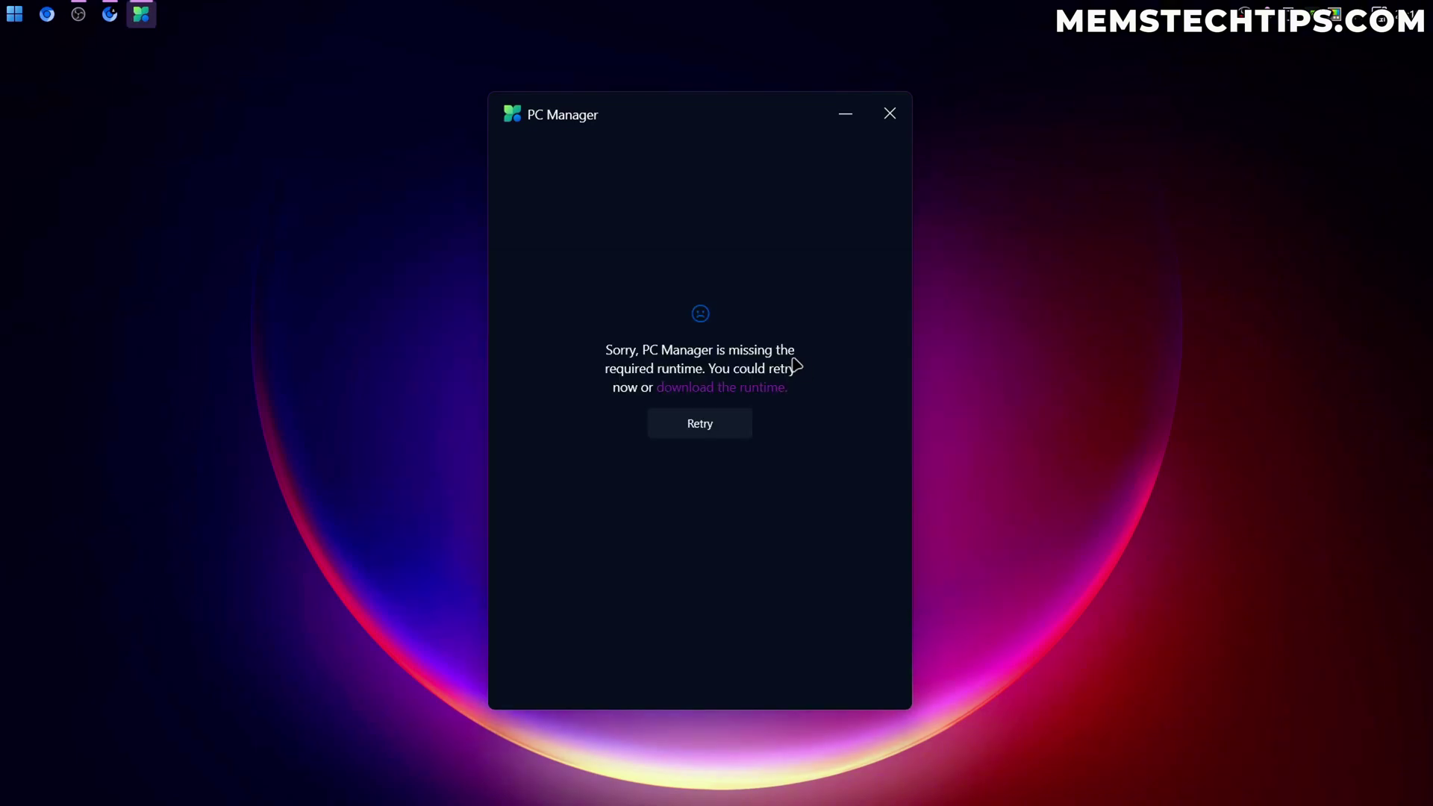
Step: Retry the launch, untick resetting Edge's search engine to Bing, and confirm with OK
left_click(702, 433)
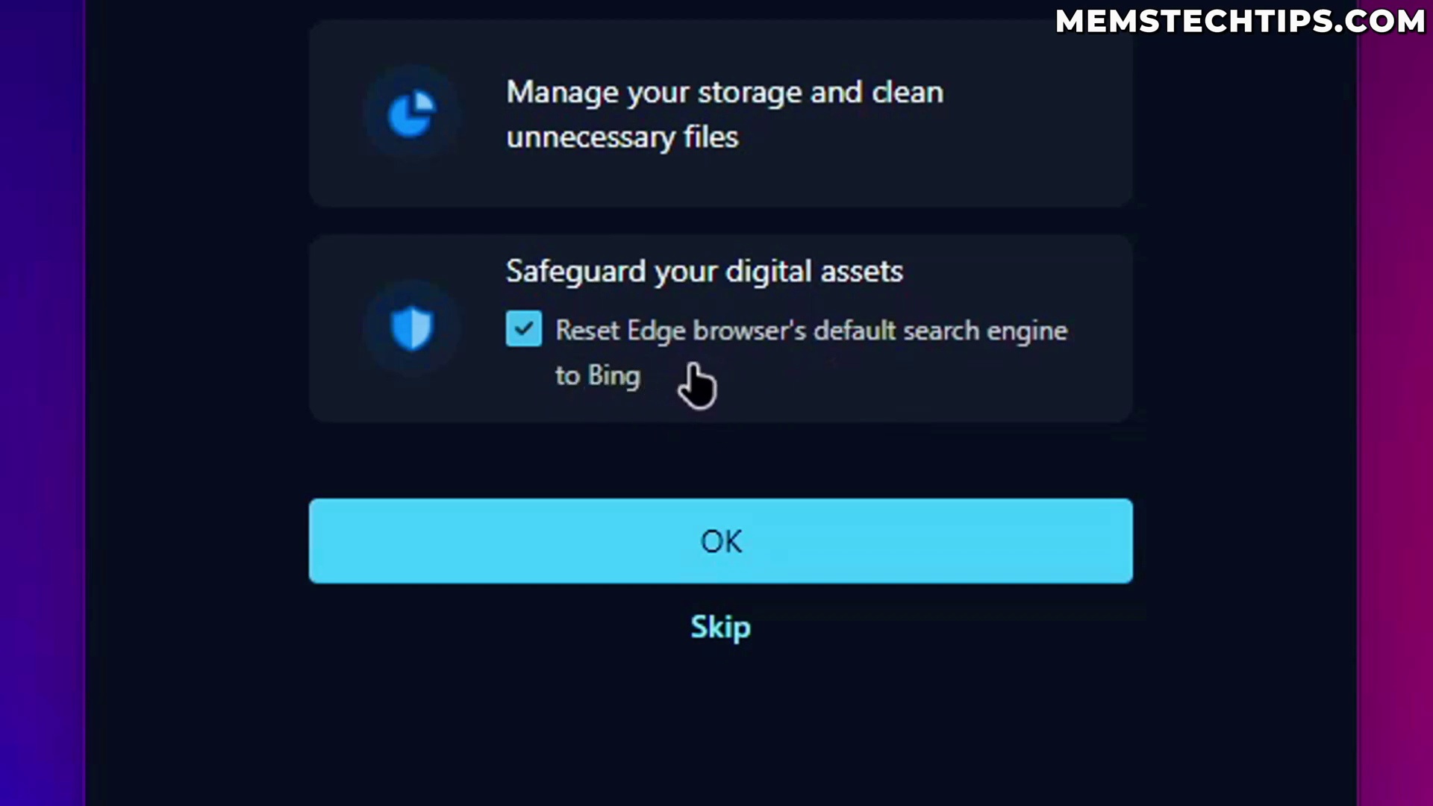
left_click(524, 332)
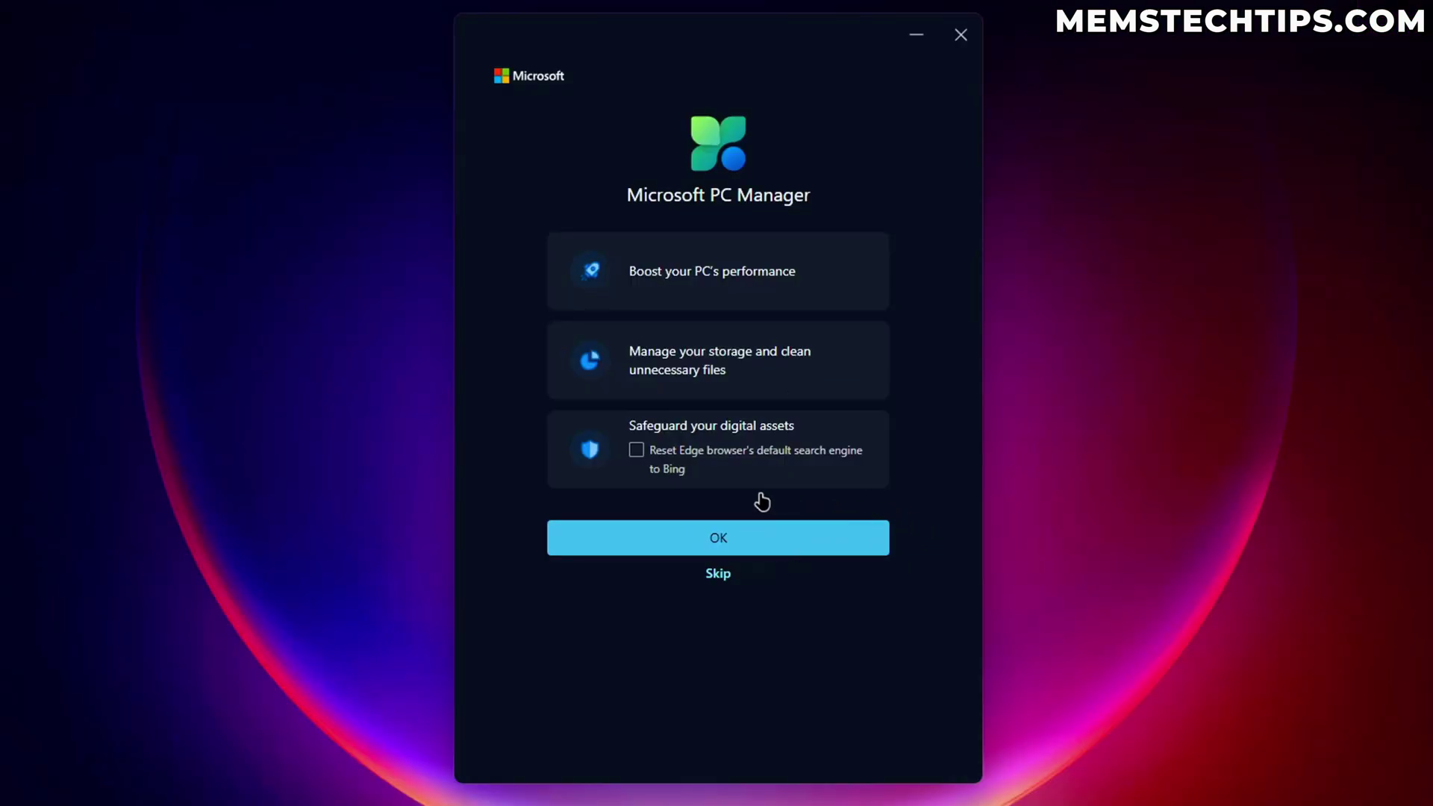
left_click(828, 515)
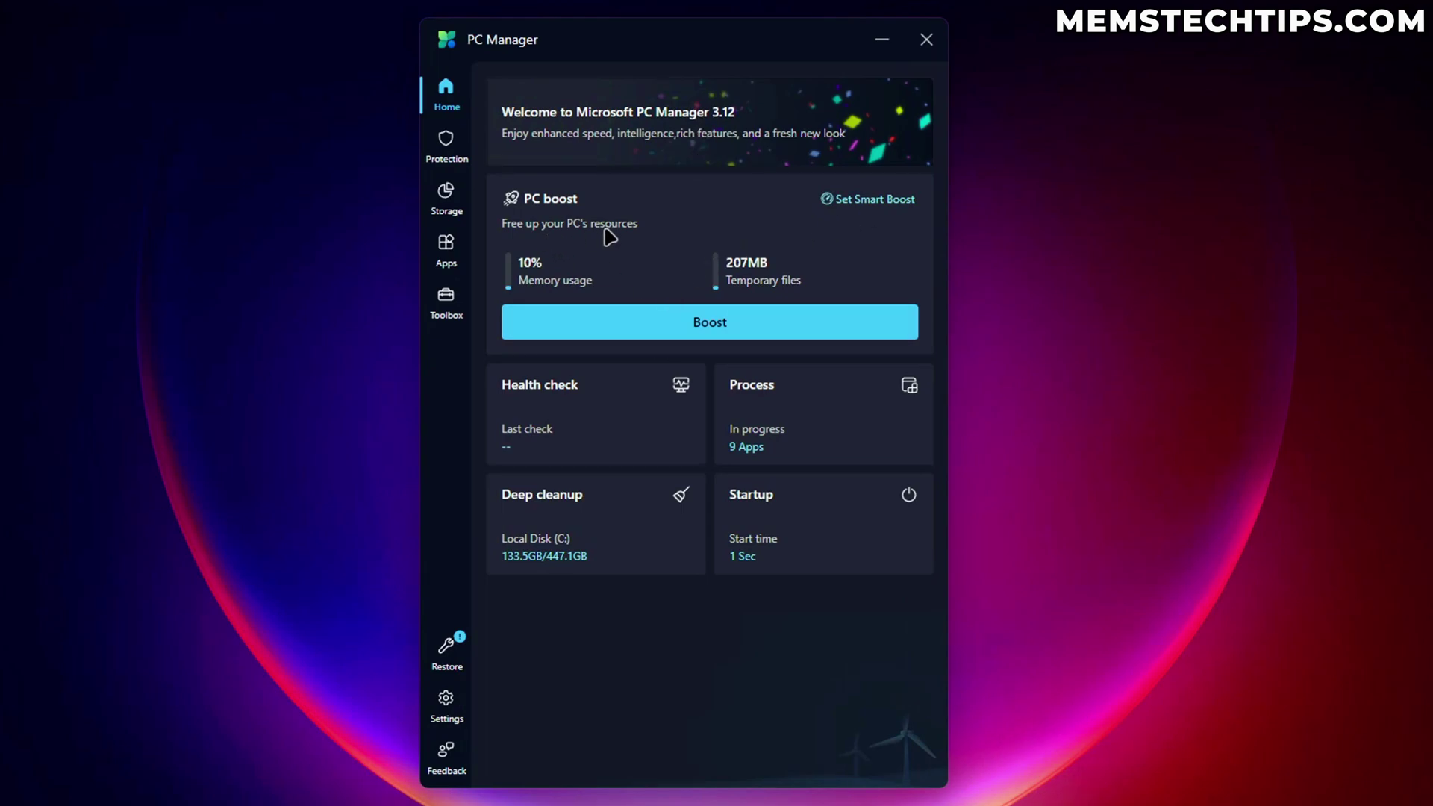
Step: Boost memory and temp files, then enable Smart boost and automatic start at sign-in
left_click(742, 323)
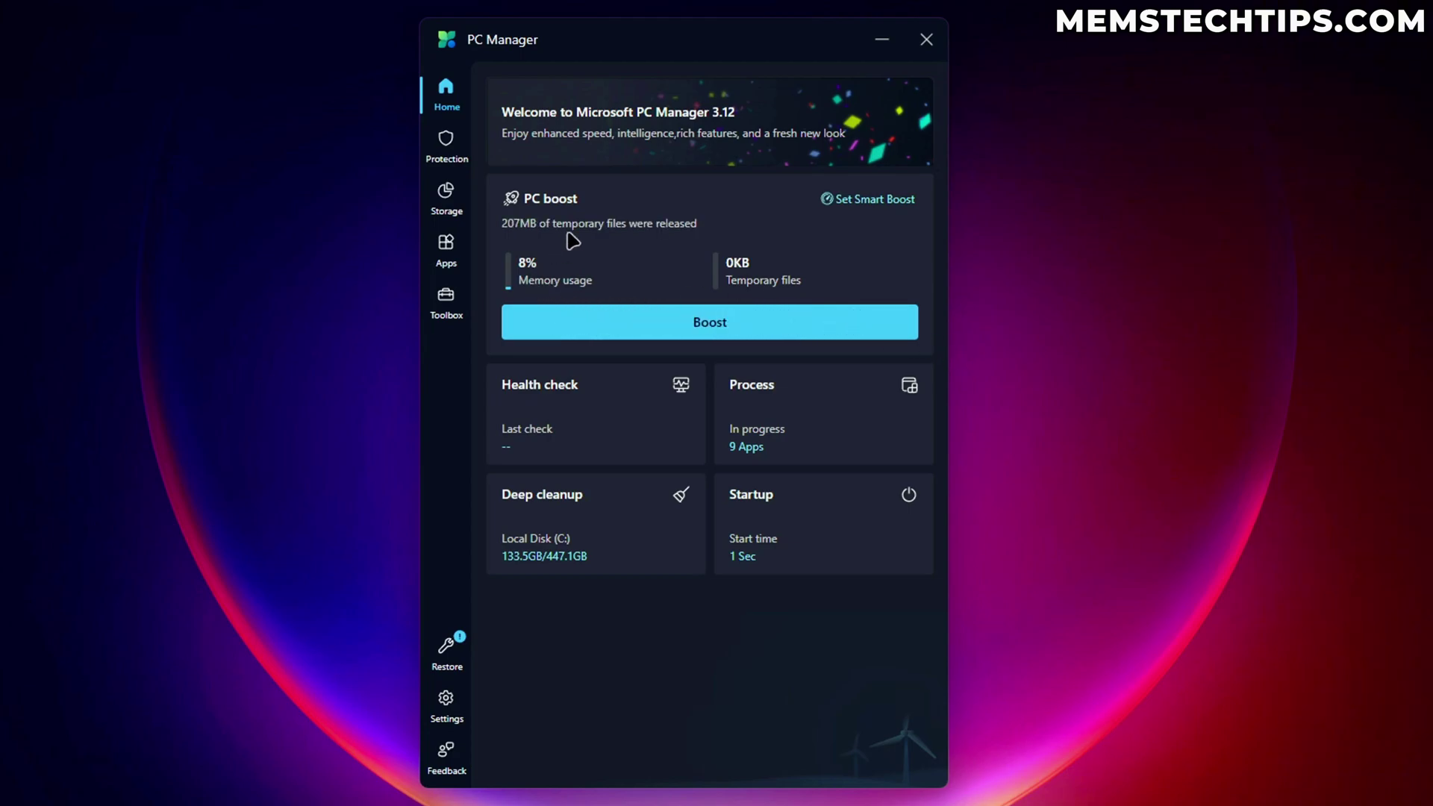
left_click(864, 200)
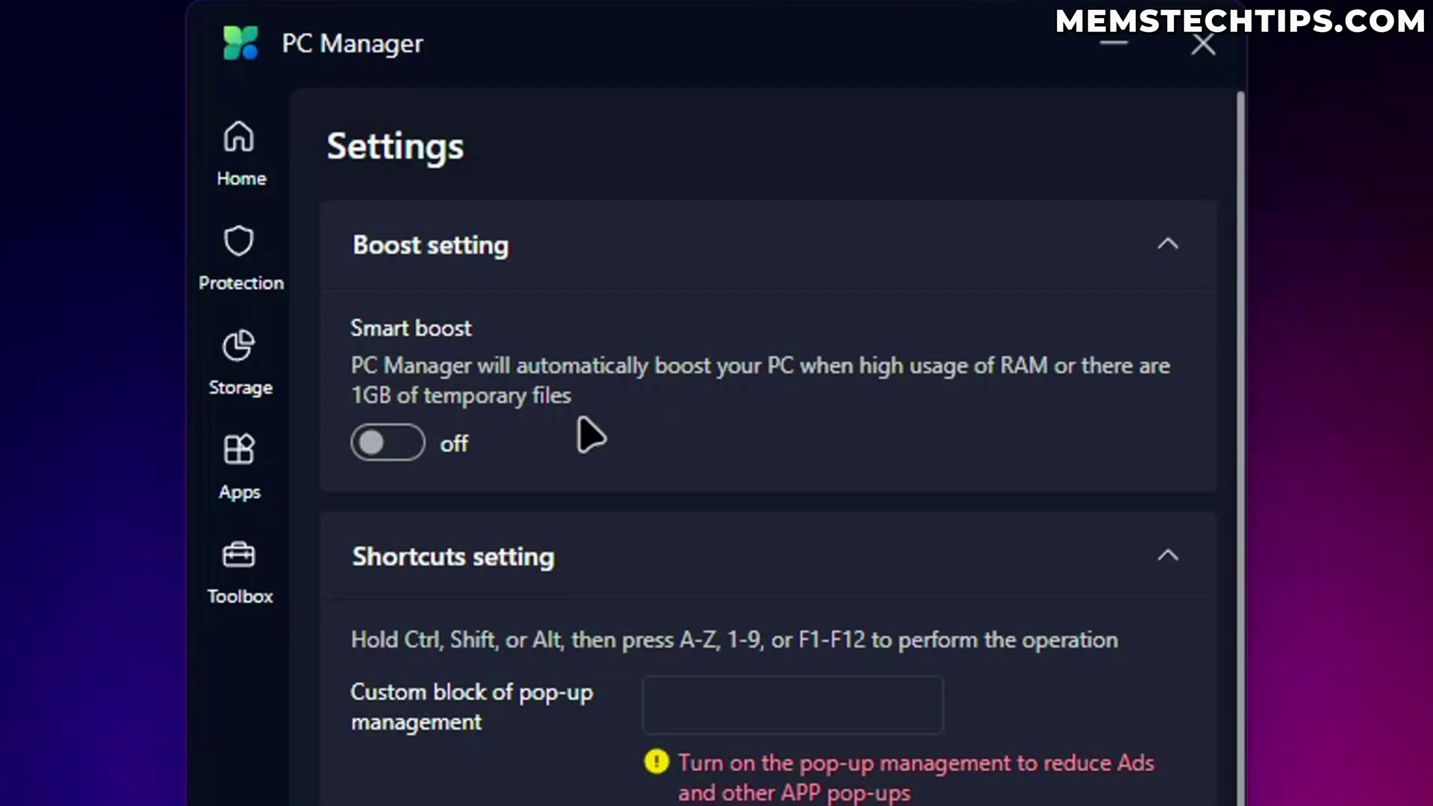
left_click(403, 442)
scroll(736, 454, "down", 3)
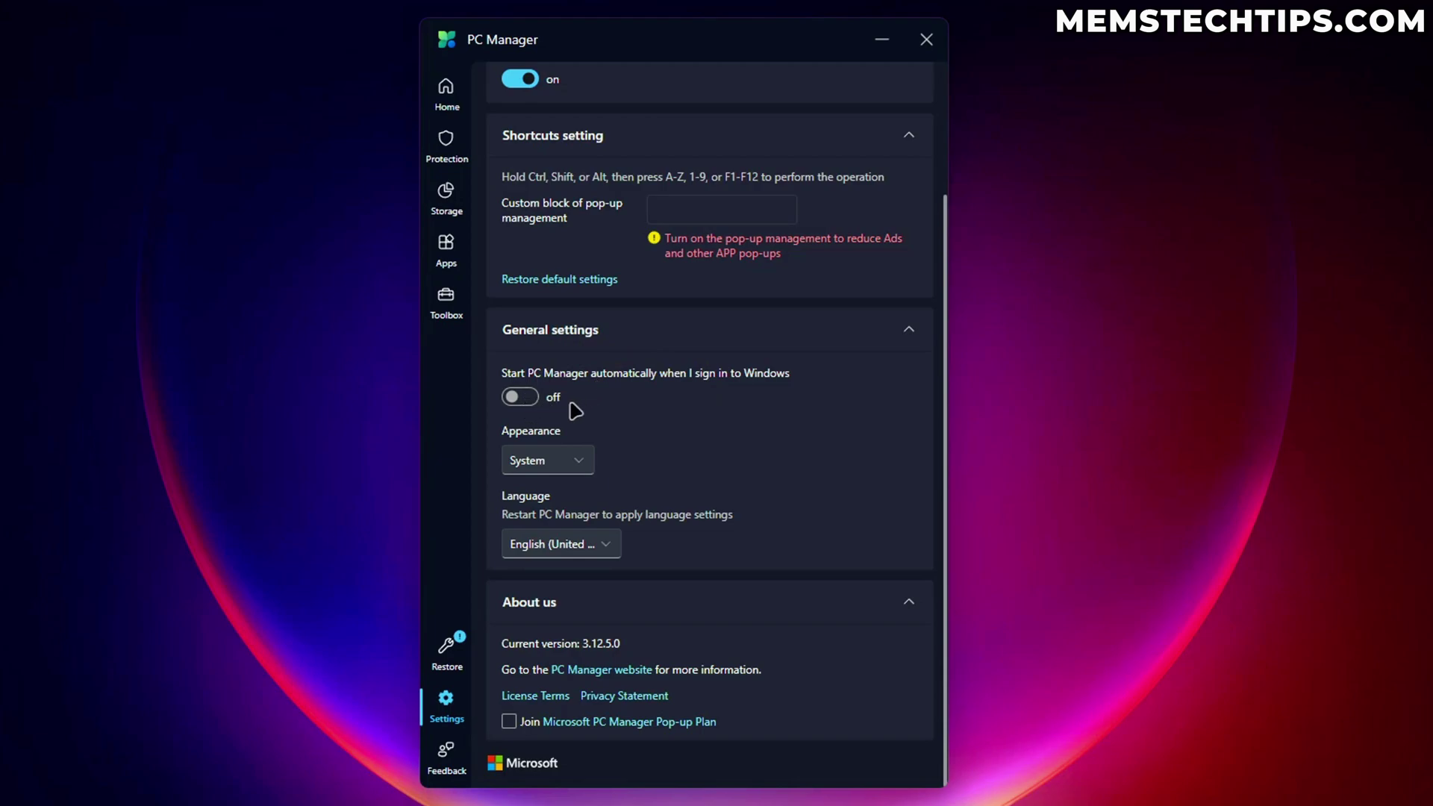
left_click(523, 402)
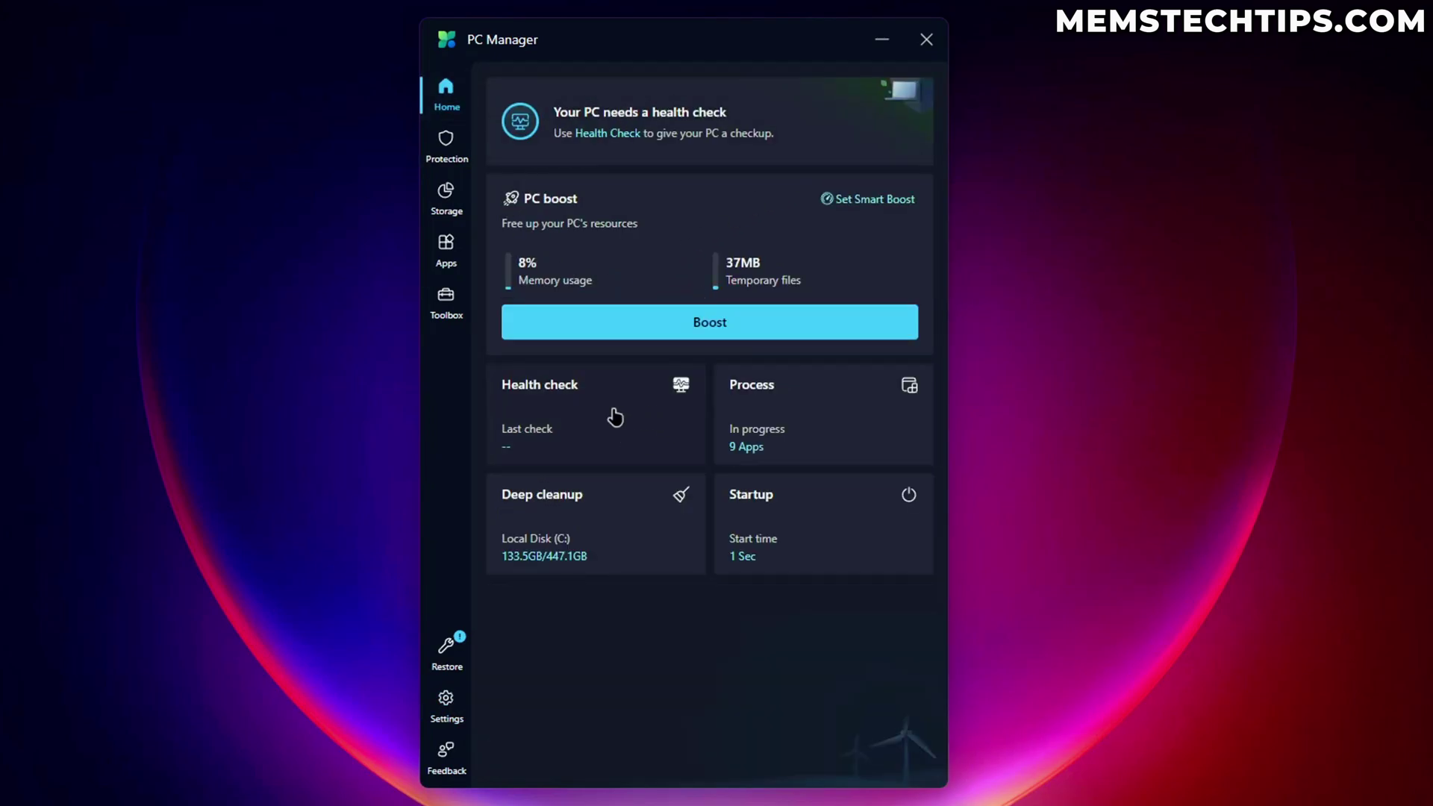
Step: Run a health check with Reset Edge defaults and Reset taskbar excluded
left_click(616, 415)
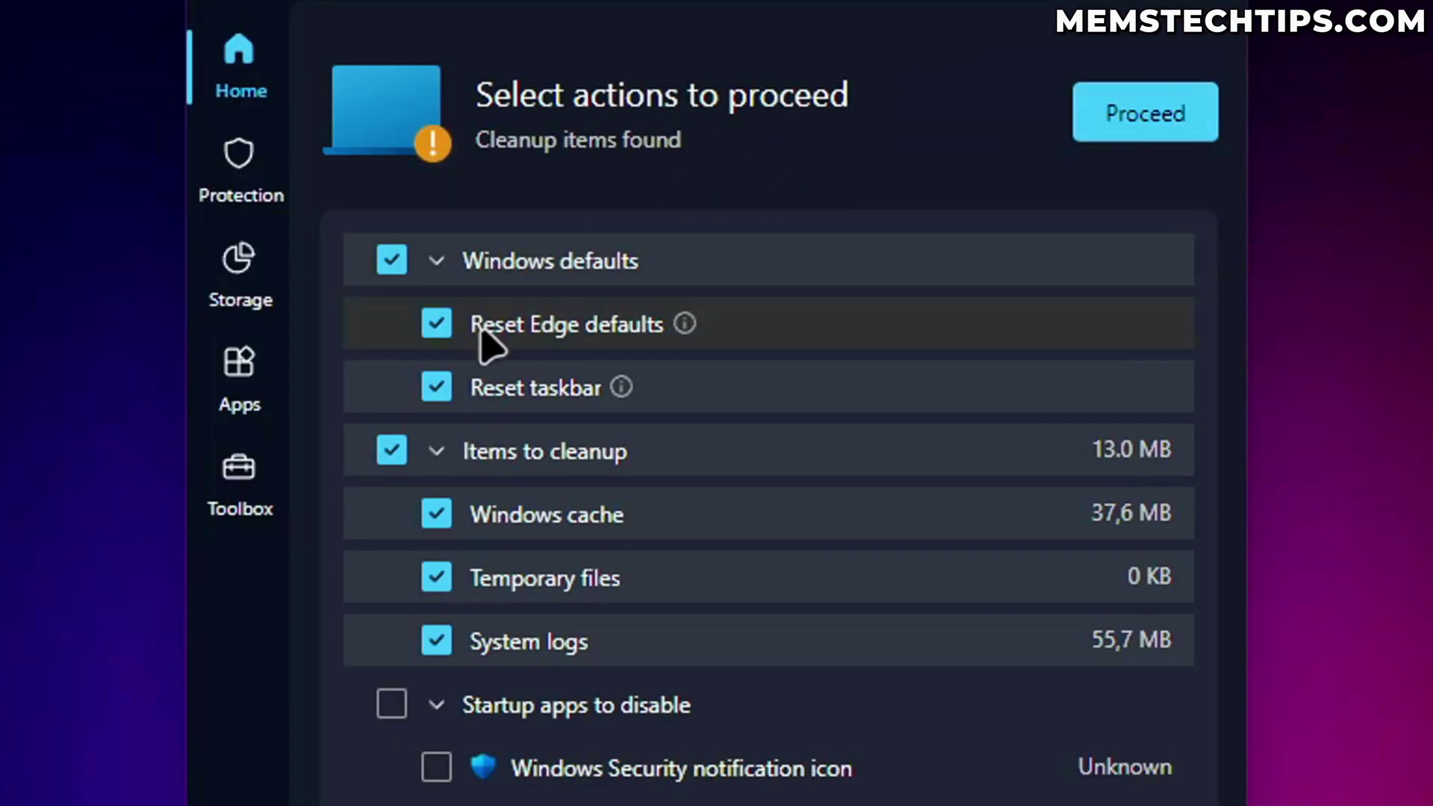
mouse_move(684, 332)
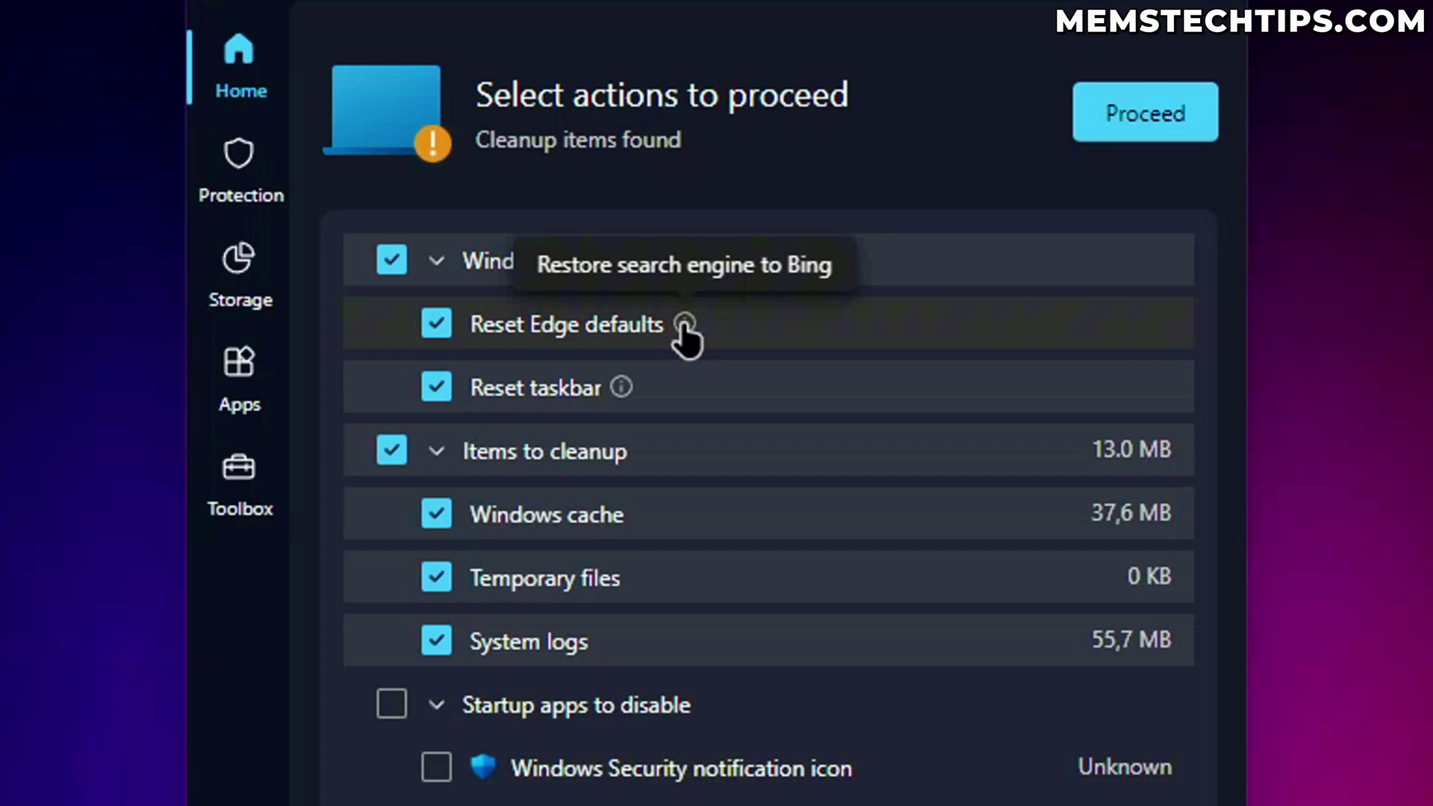
left_click(437, 324)
mouse_move(620, 390)
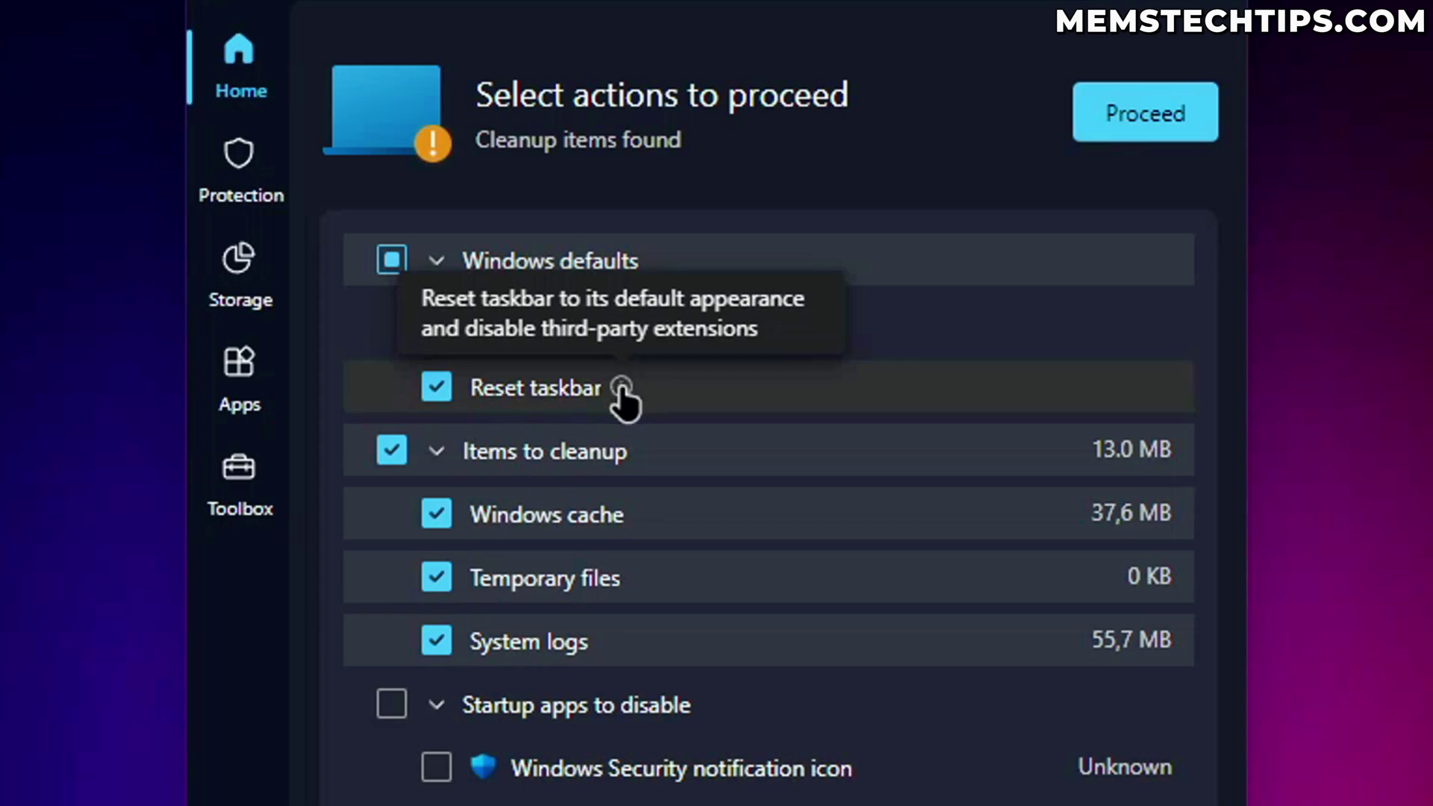
left_click(437, 389)
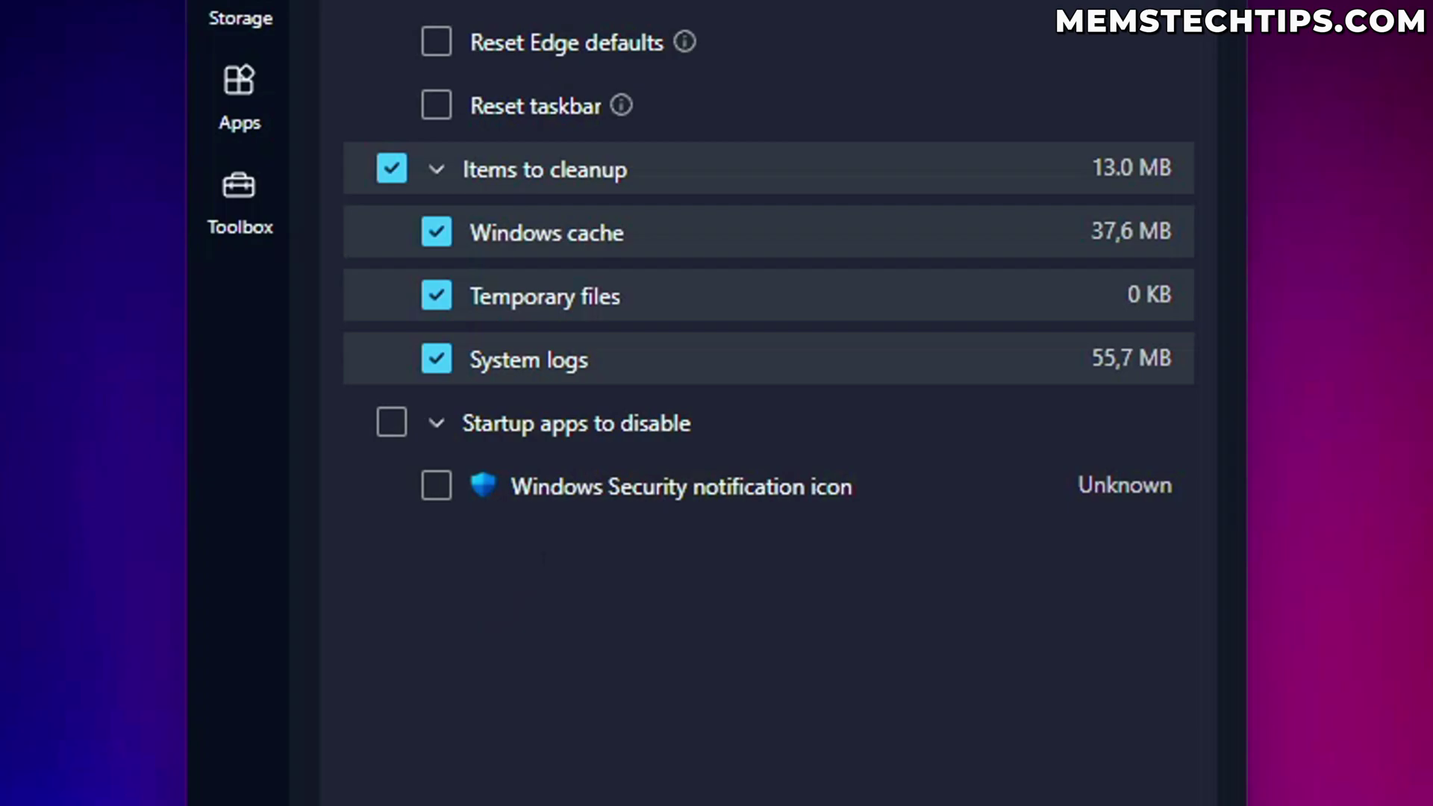
Step: Open Task Manager from the taskbar and view its Startup apps list
right_click(951, 9)
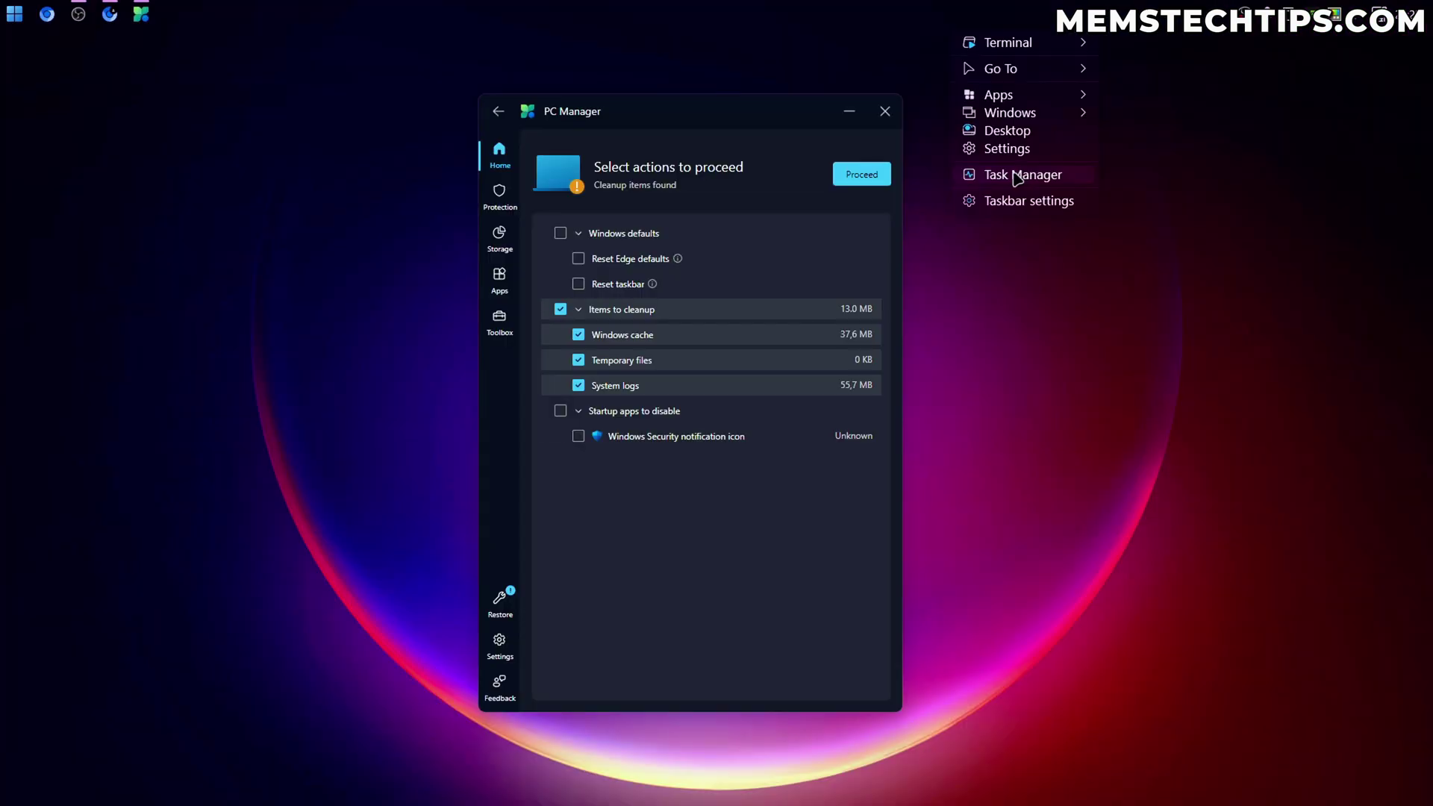
left_click(1007, 170)
left_click_drag(784, 48, 820, 40)
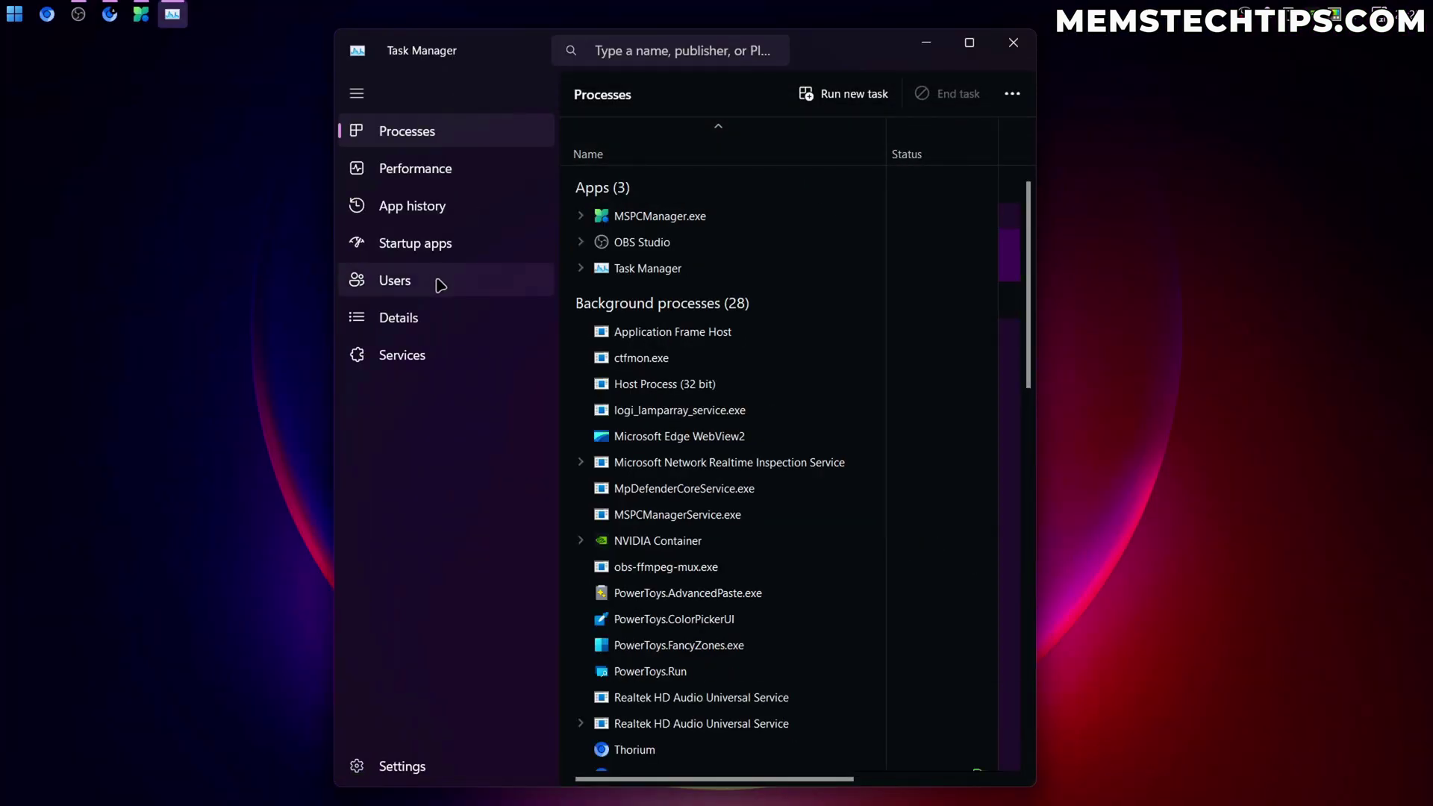
left_click(425, 243)
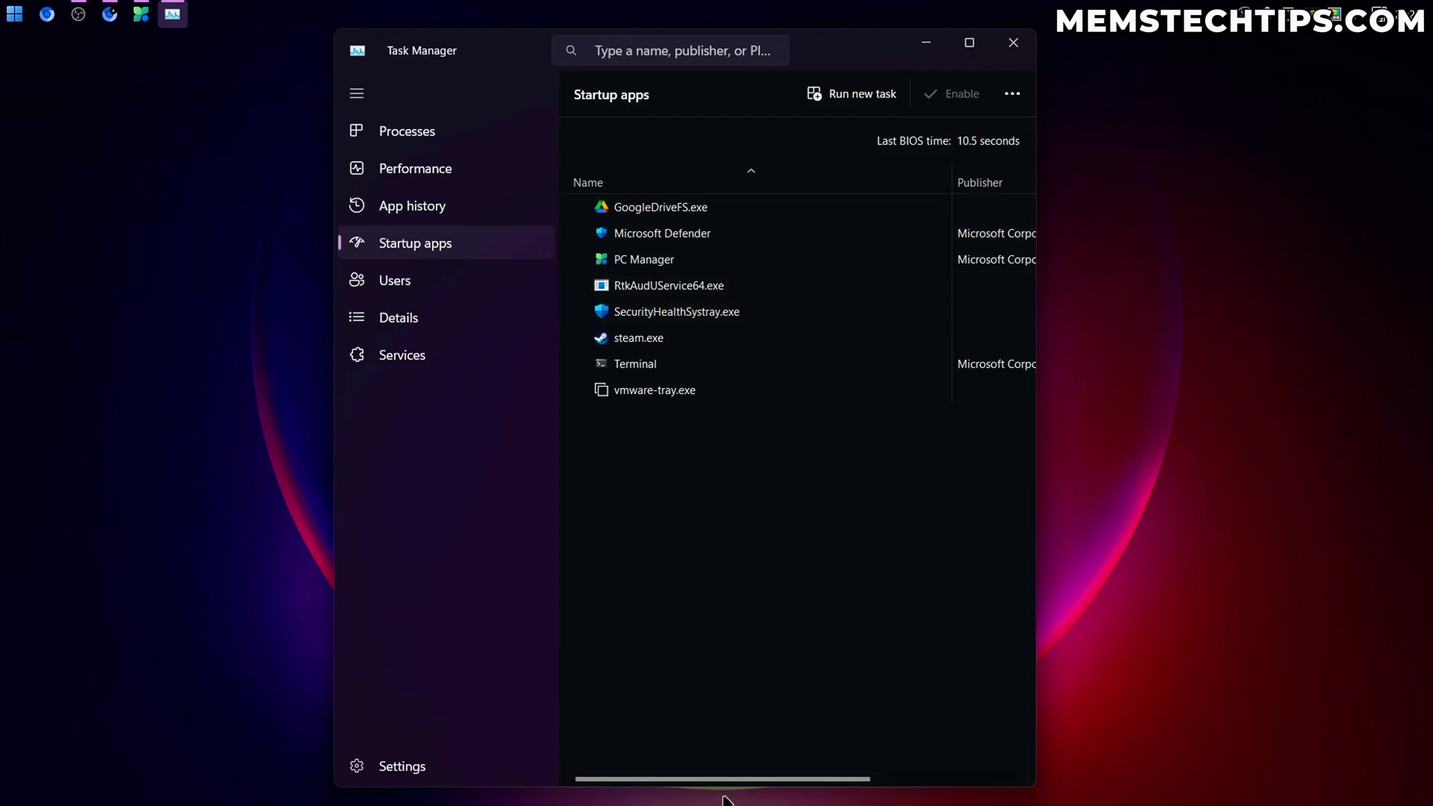
left_click_drag(729, 778, 694, 758)
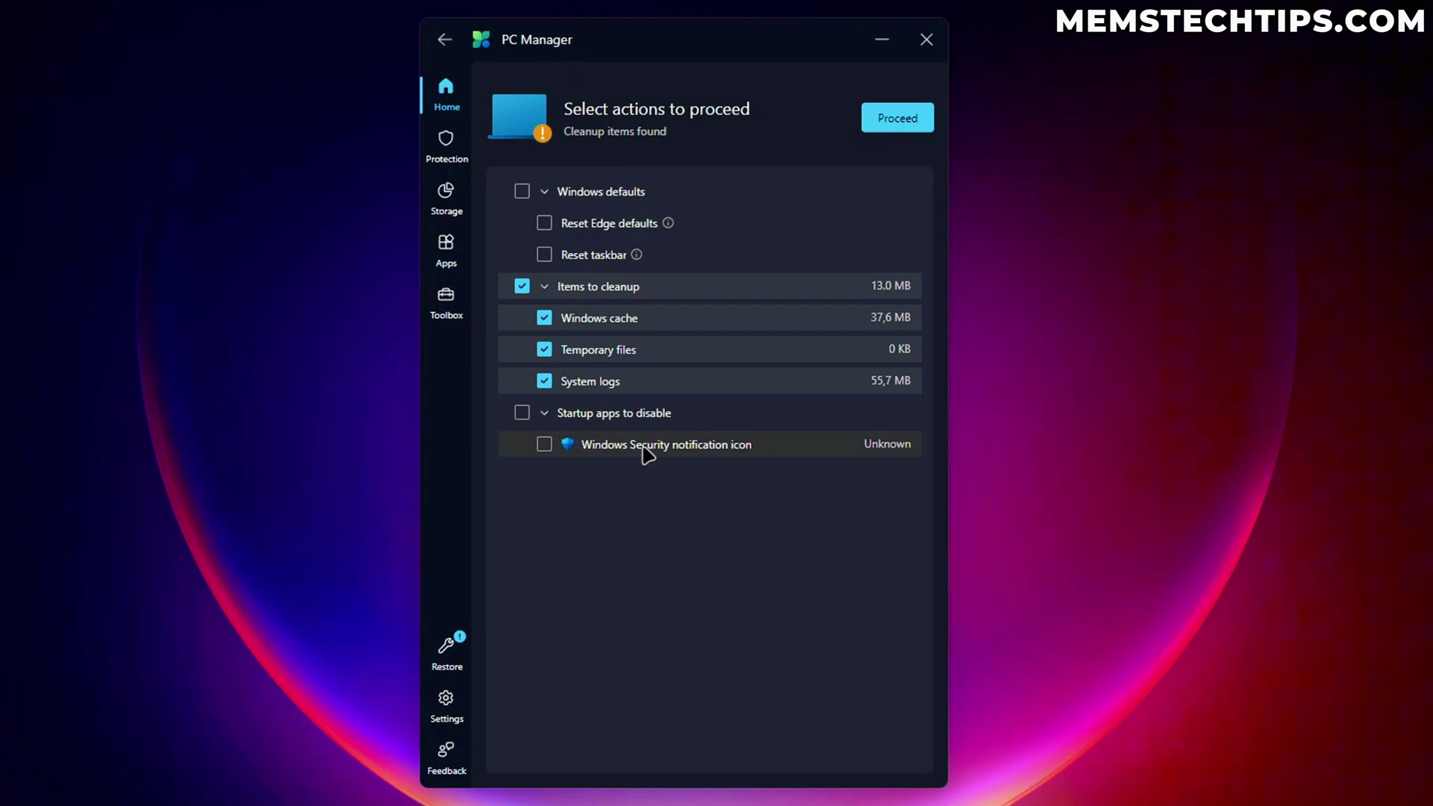
Step: Proceed with the health check cleanup, then finish with Done
left_click(883, 128)
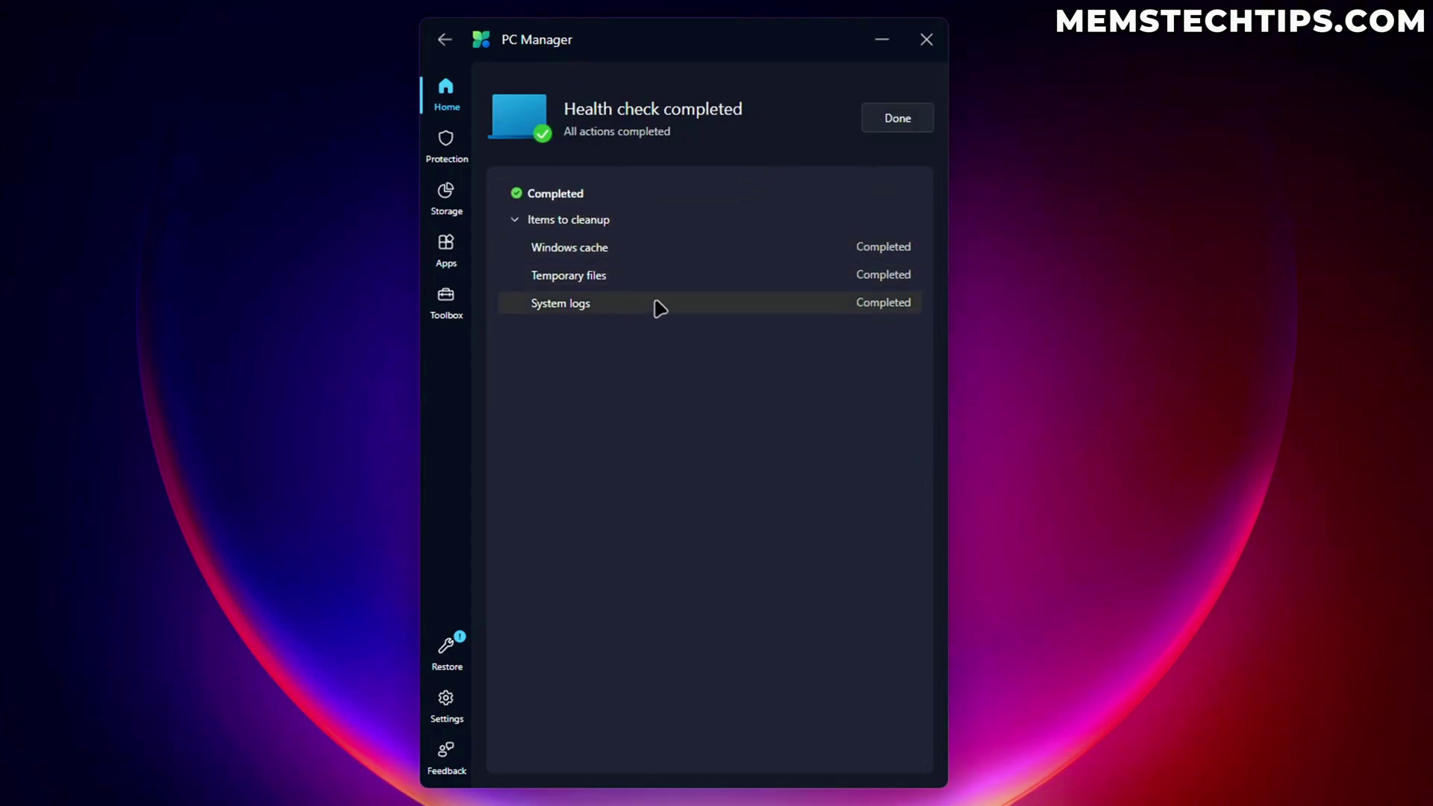
left_click(898, 122)
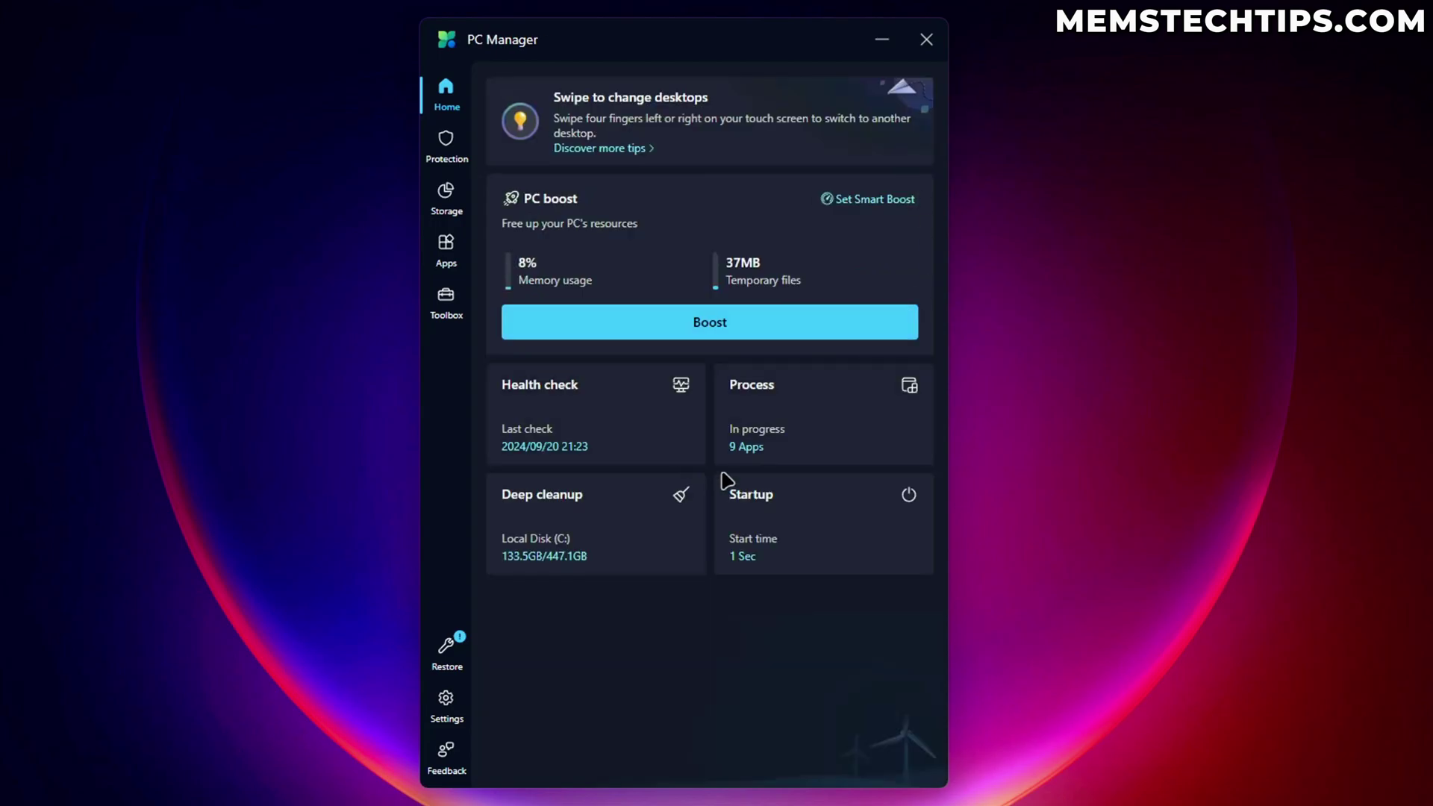
Step: End the Microsoft Edge Update process in Process management and go back Home
left_click(825, 436)
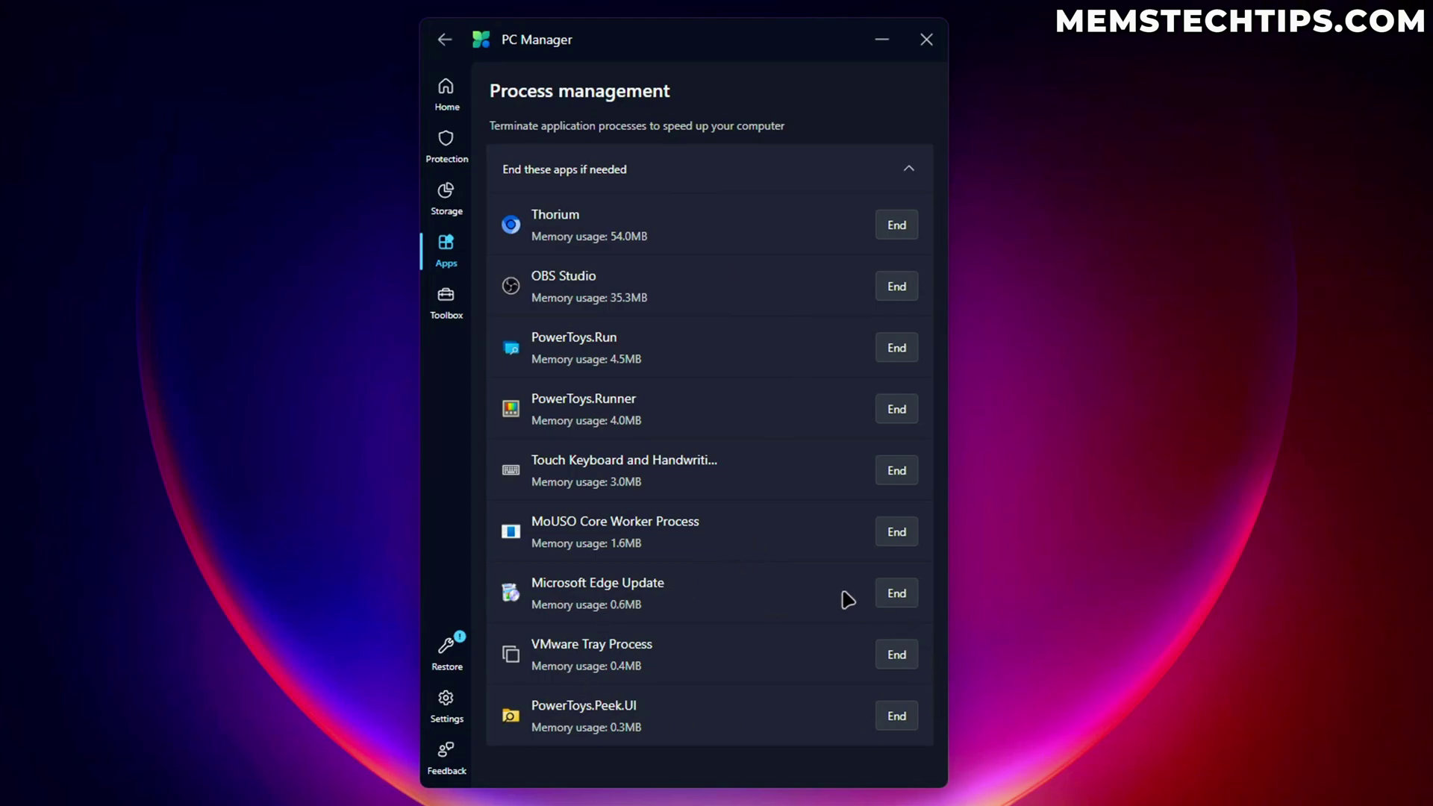
left_click(898, 603)
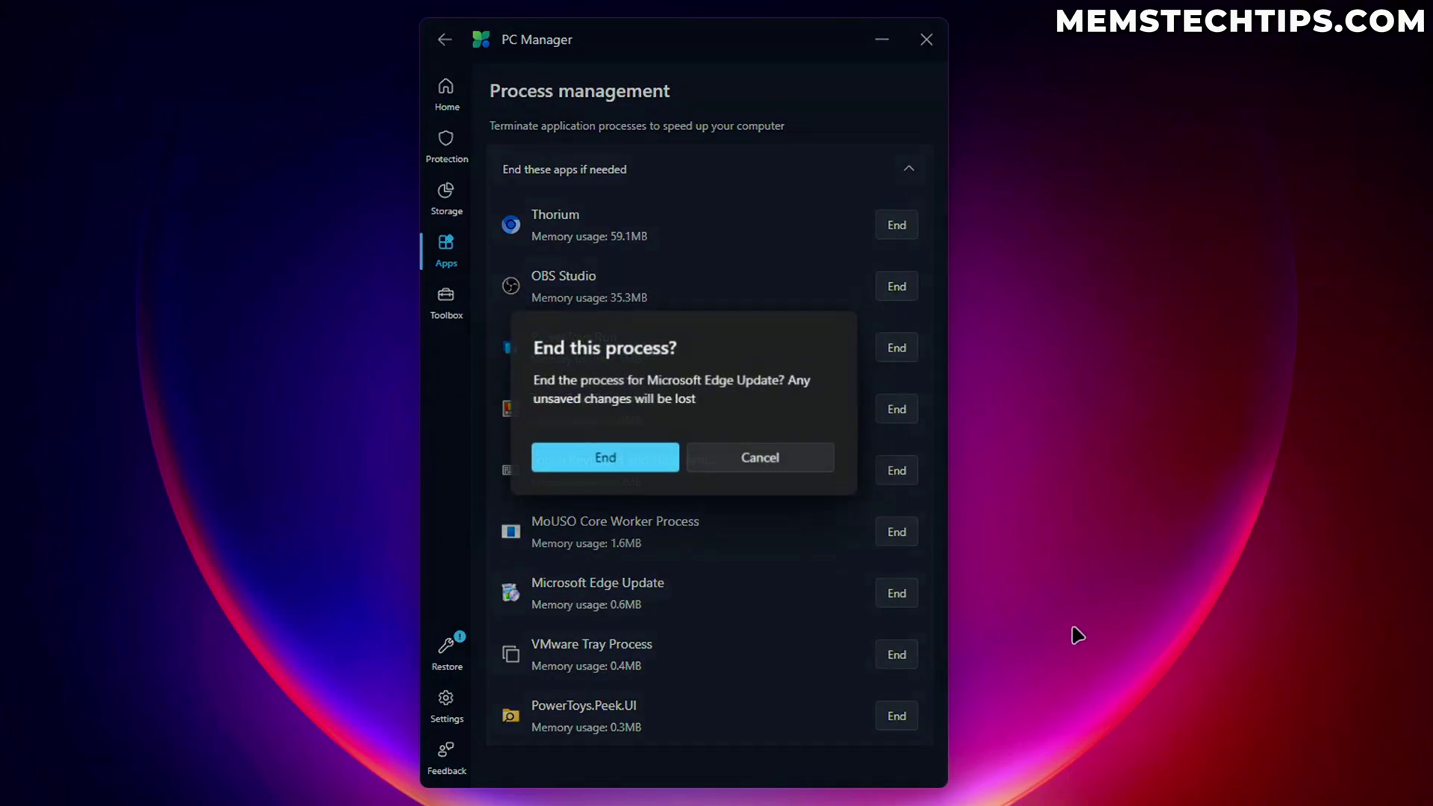
left_click(592, 457)
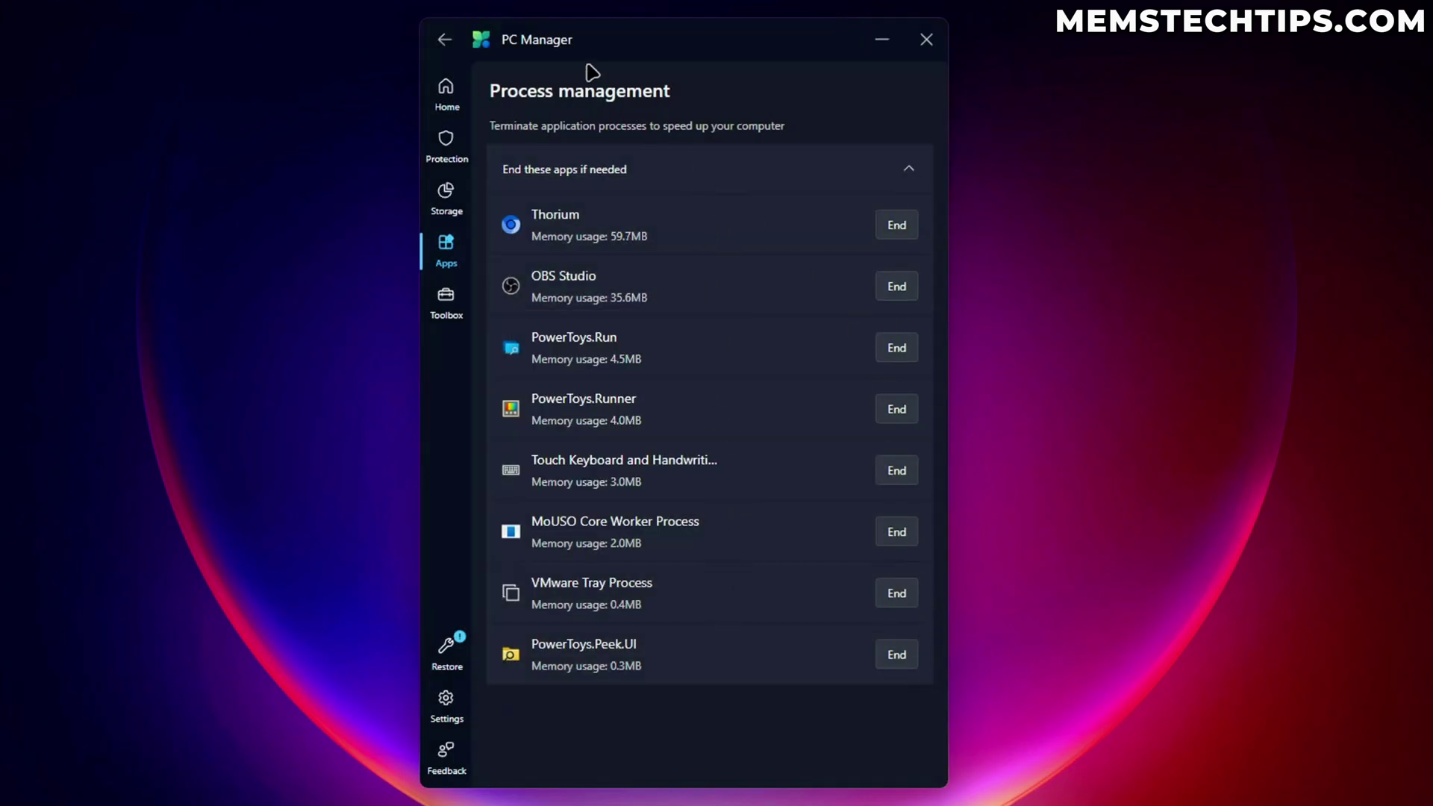
left_click(446, 93)
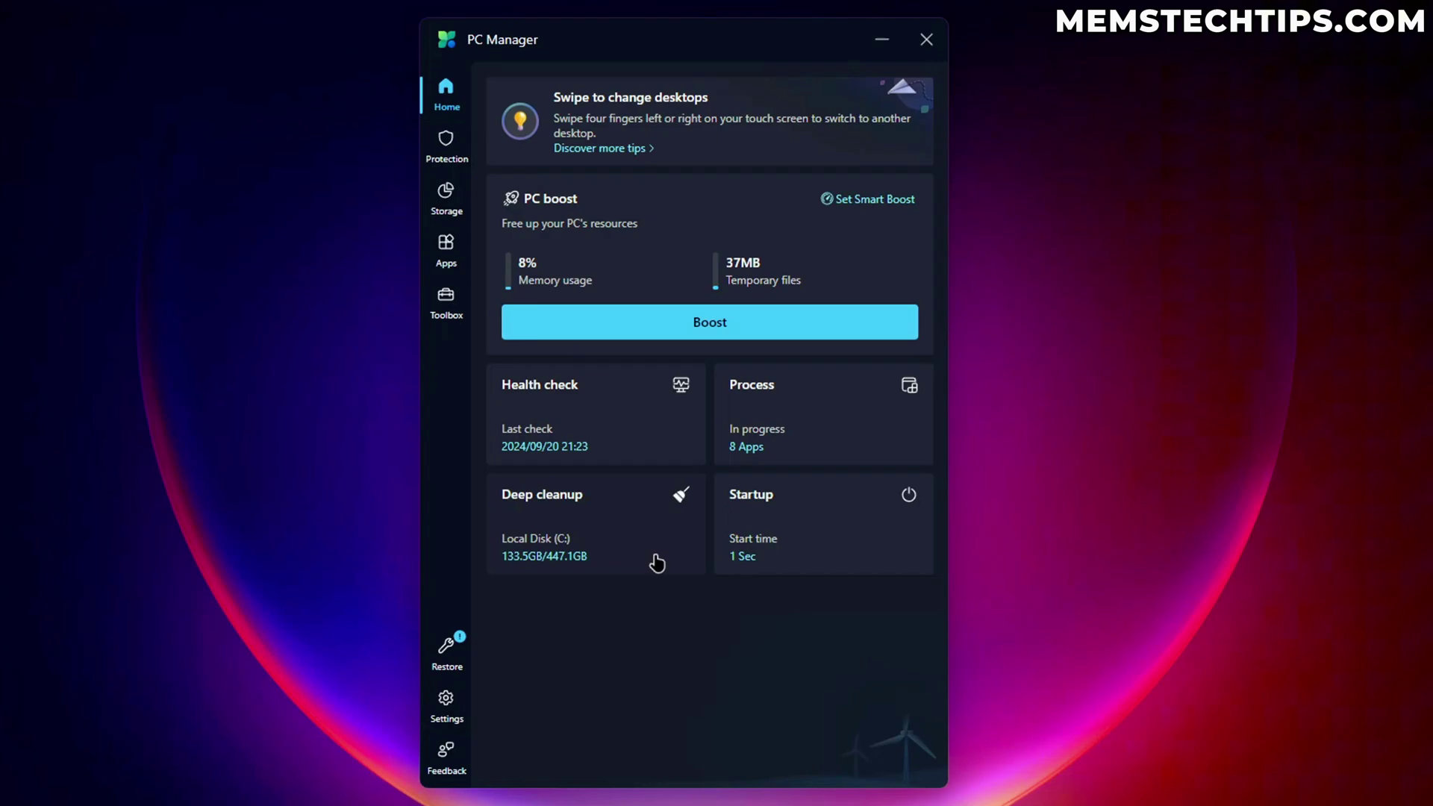
Step: Deep-clean drive C including Remote Desktop cache, Delivery Optimization Files, application cache and Recycle Bin
left_click(602, 524)
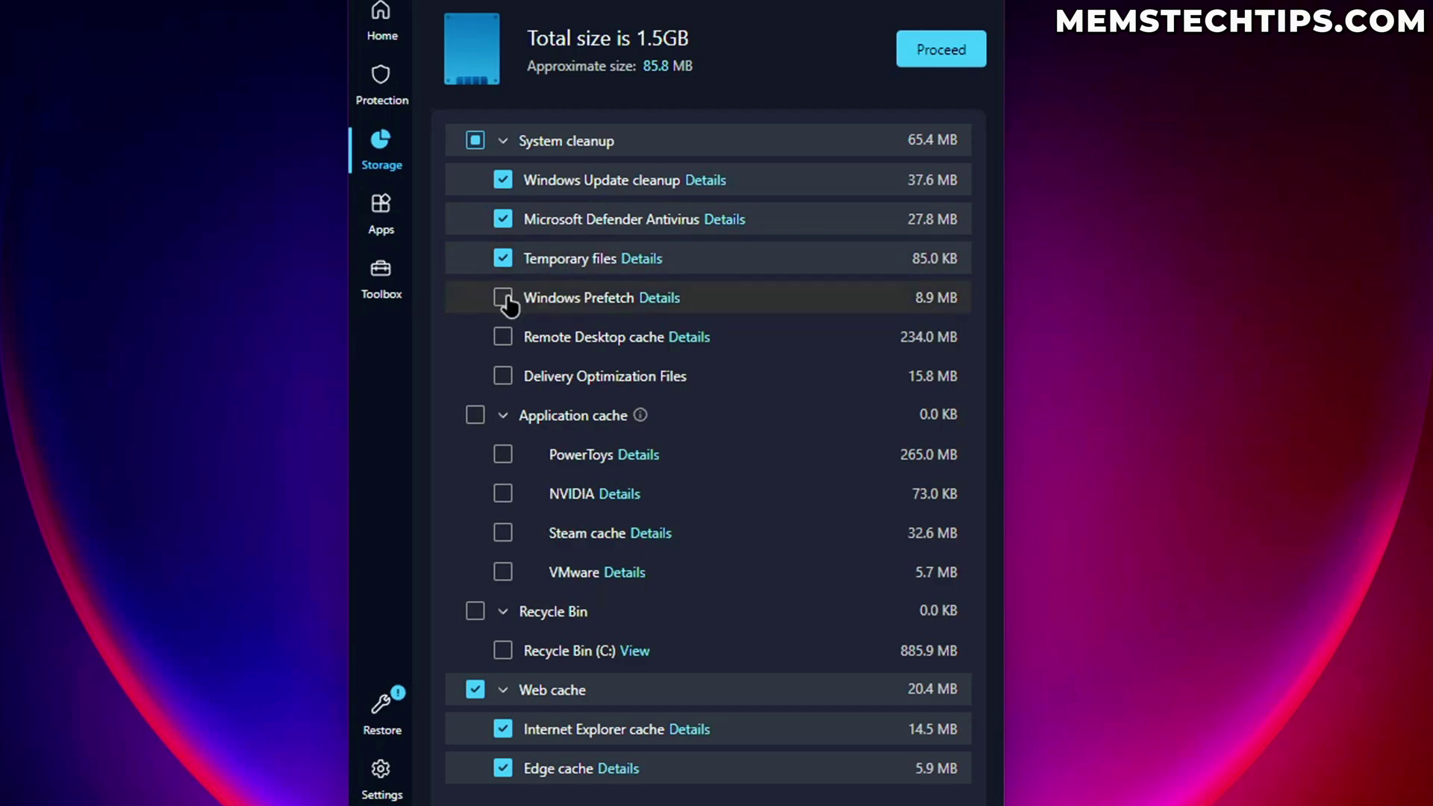
left_click(503, 339)
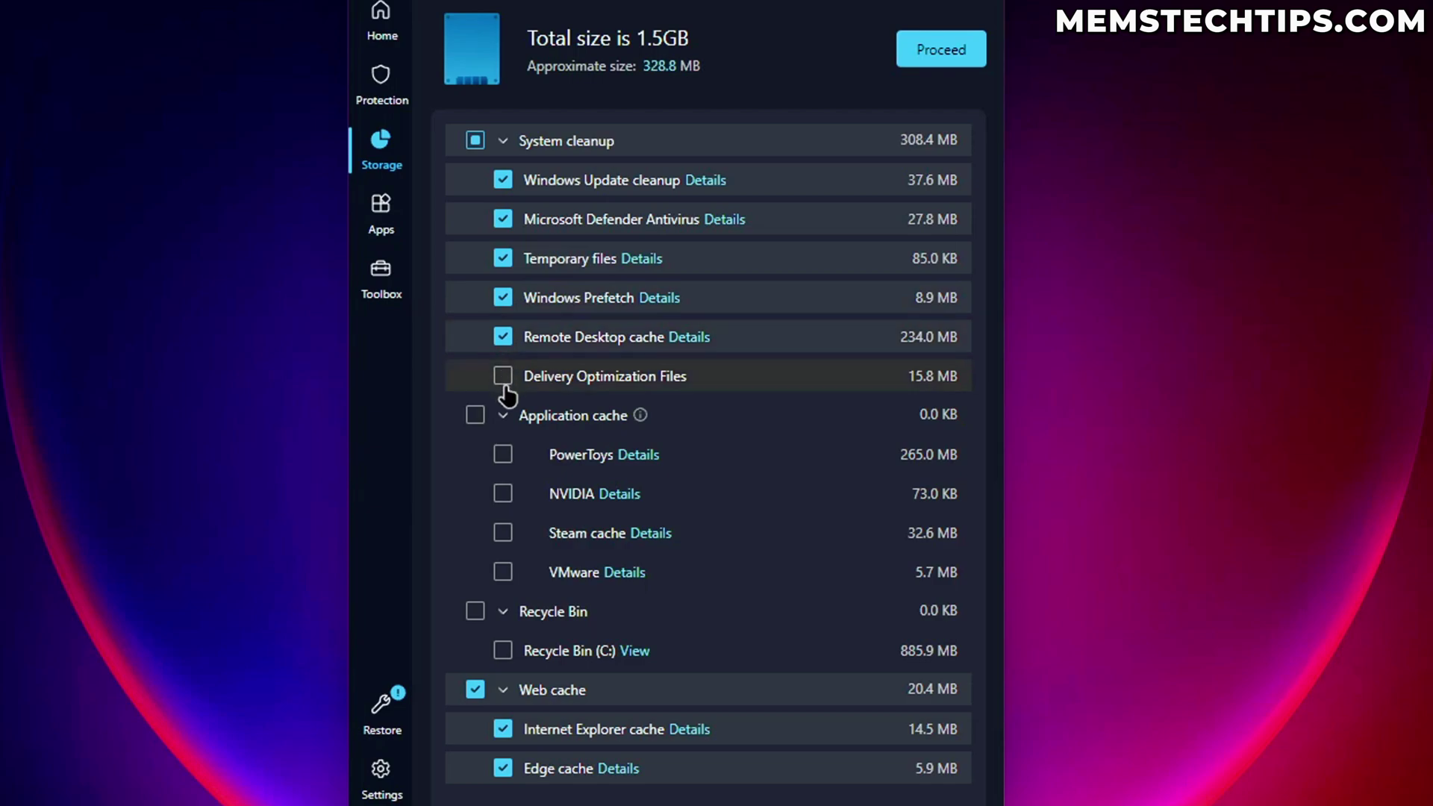
left_click(505, 376)
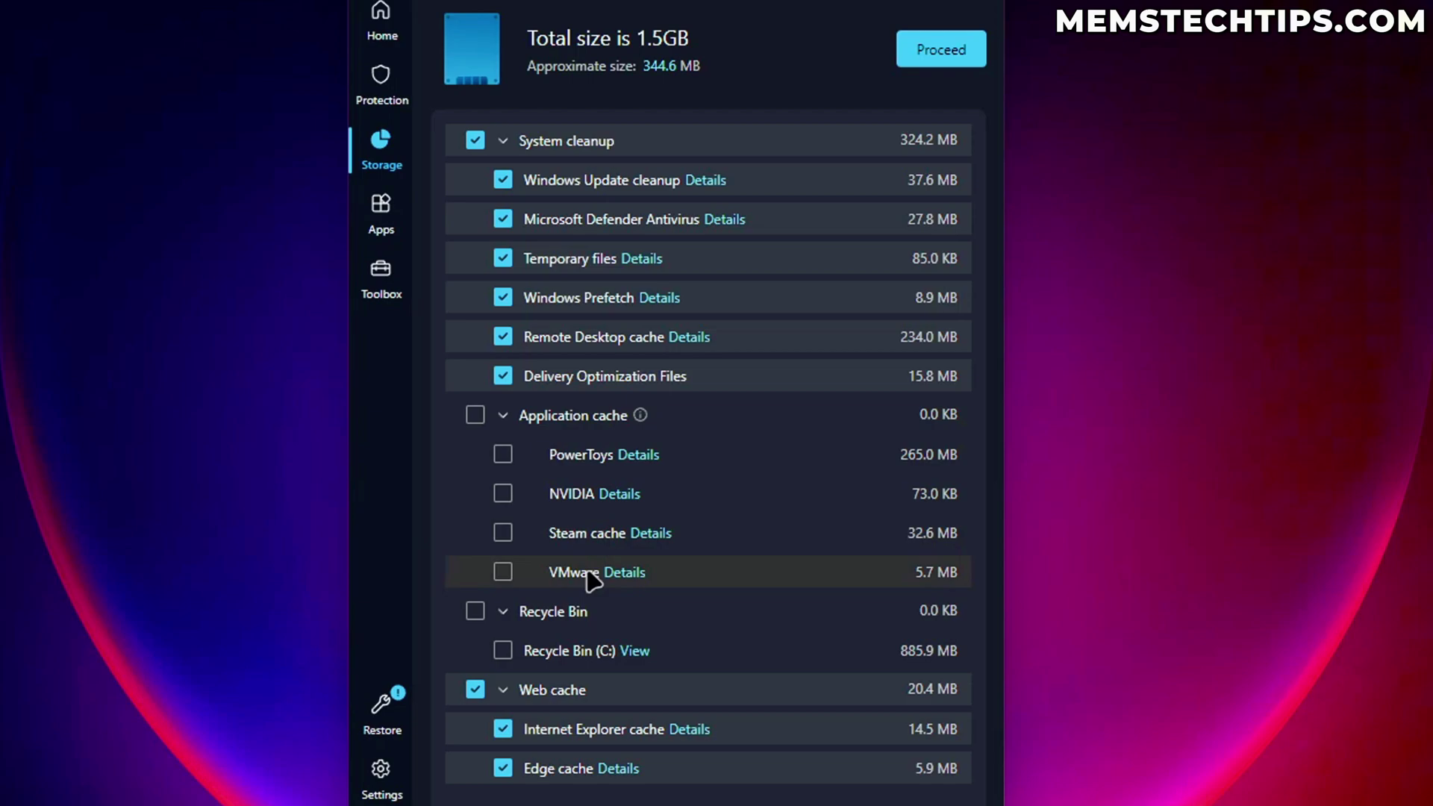
left_click(475, 417)
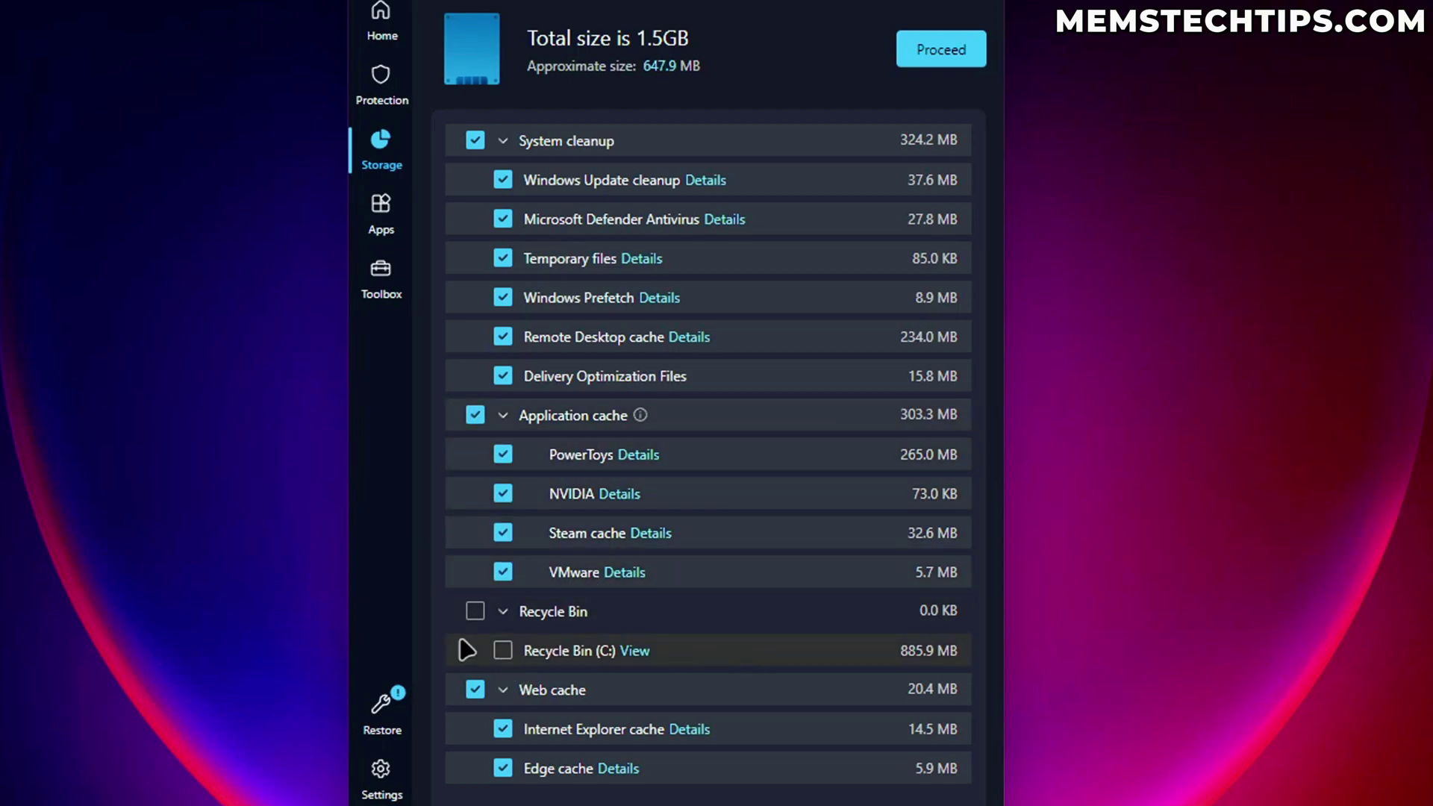
left_click(475, 610)
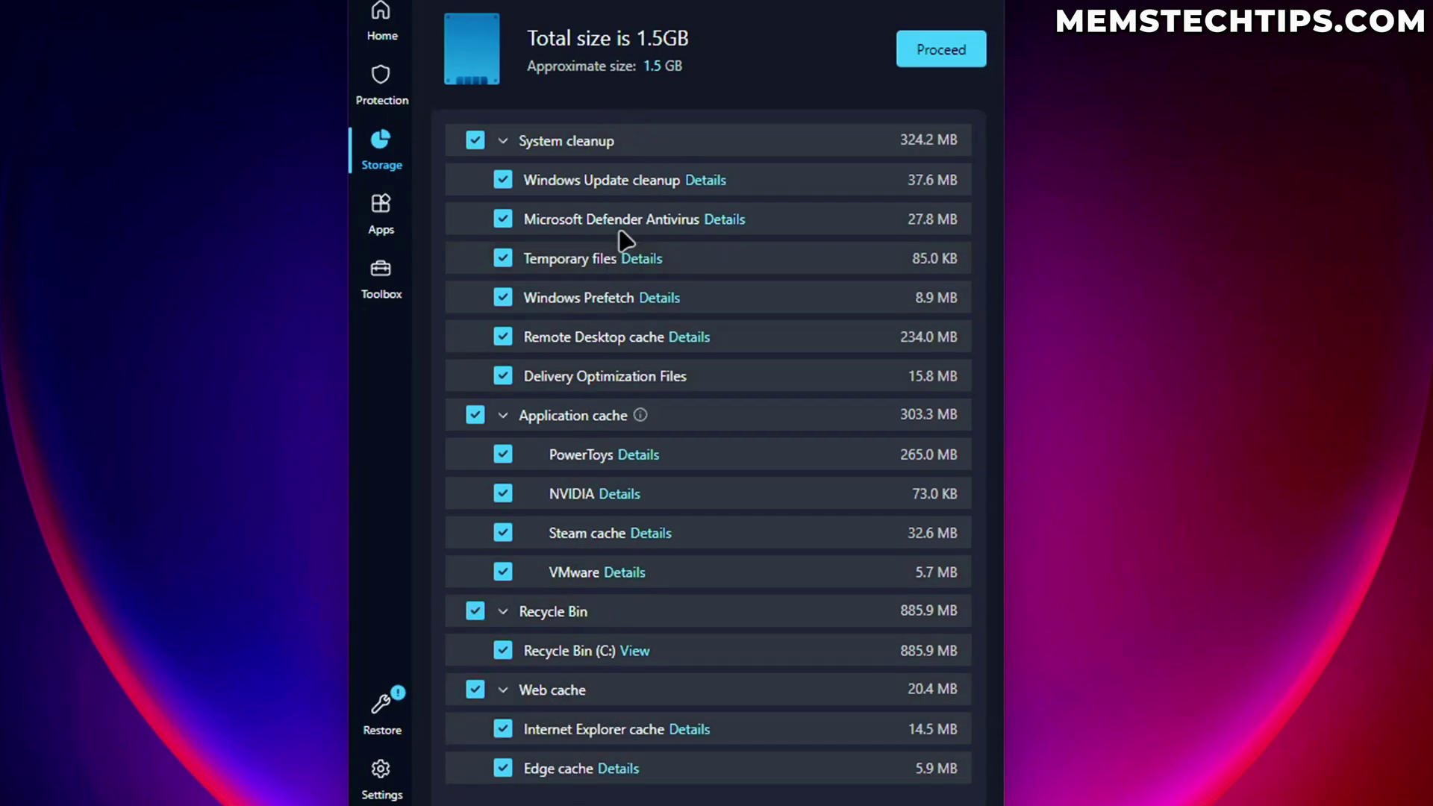
left_click(916, 37)
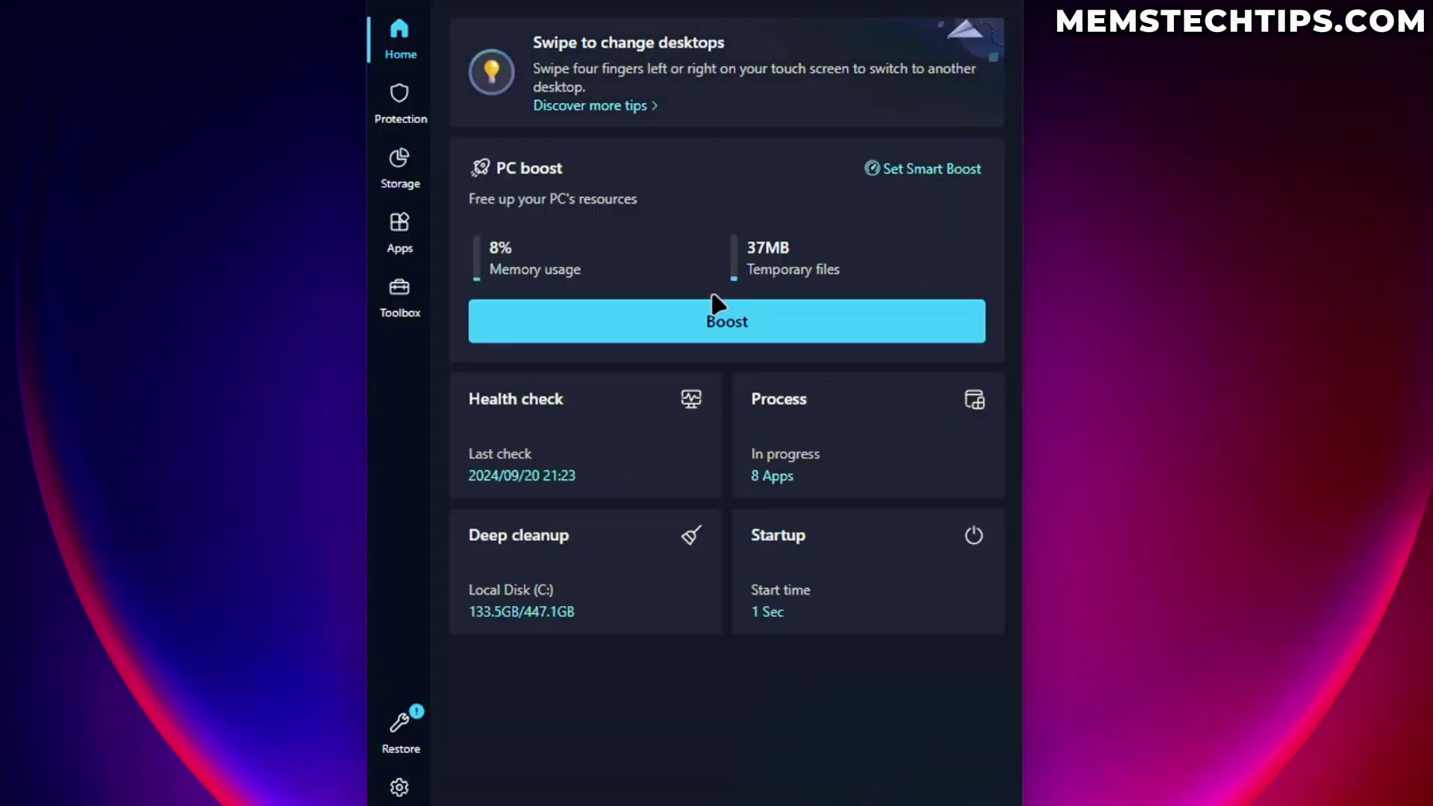
left_click(858, 560)
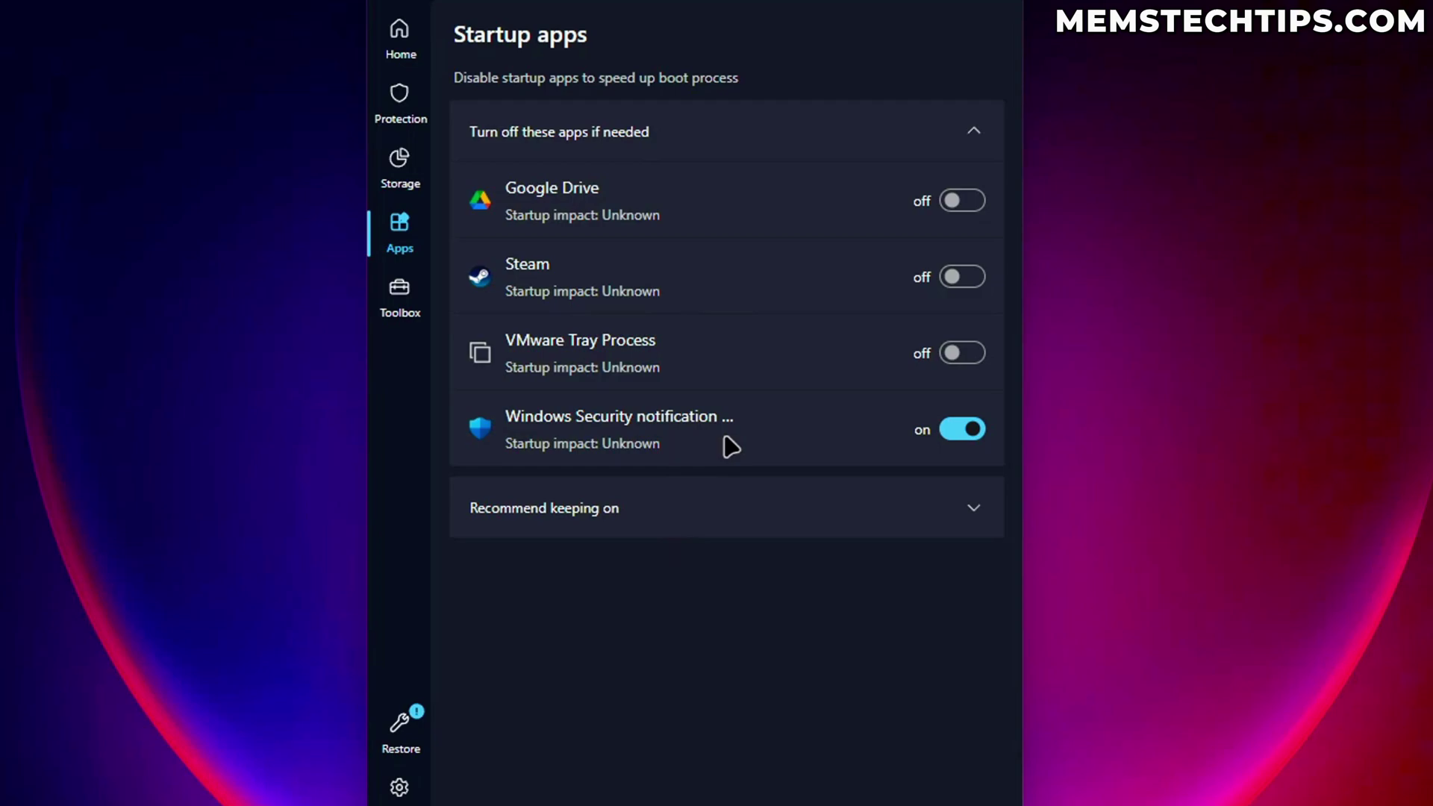
left_click(756, 510)
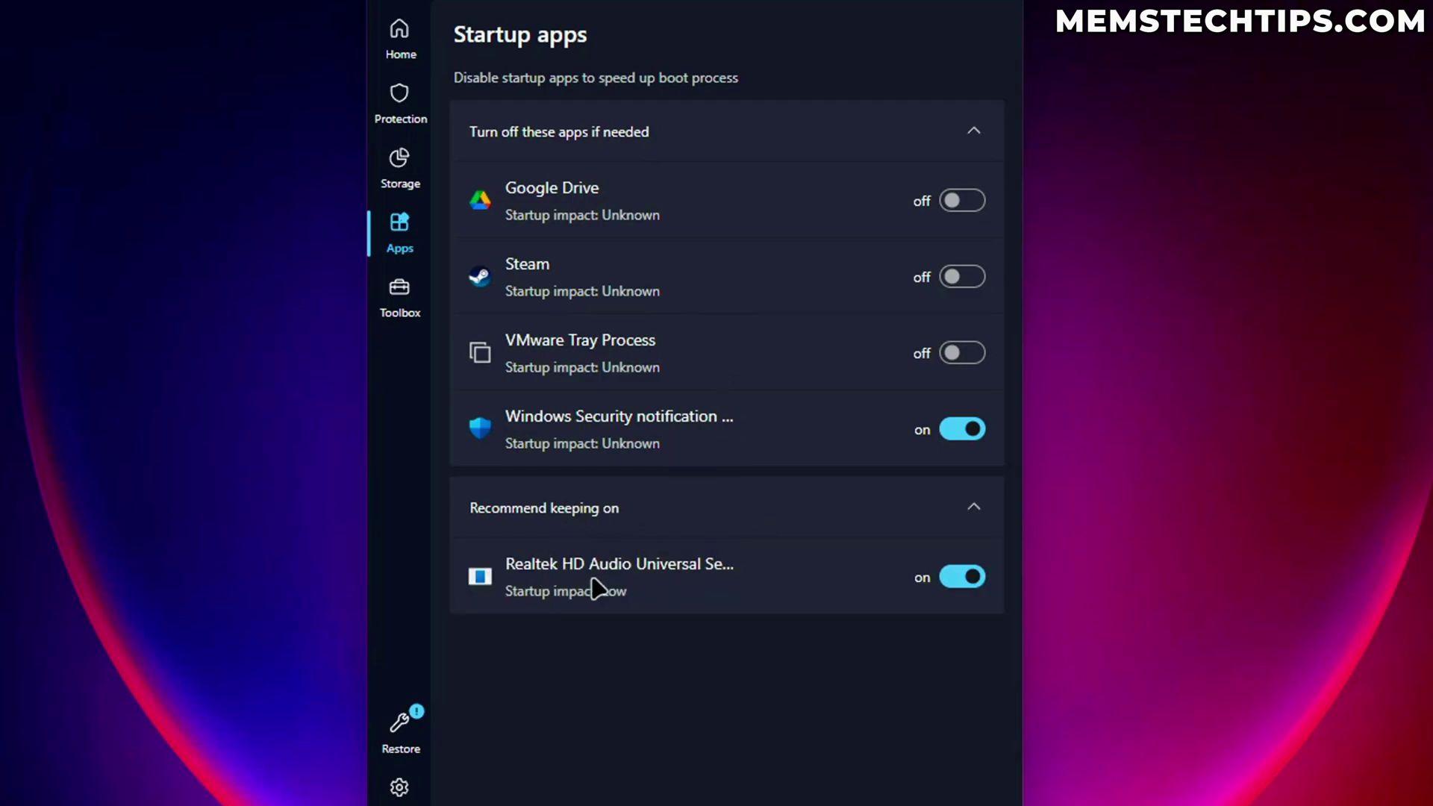
left_click(735, 515)
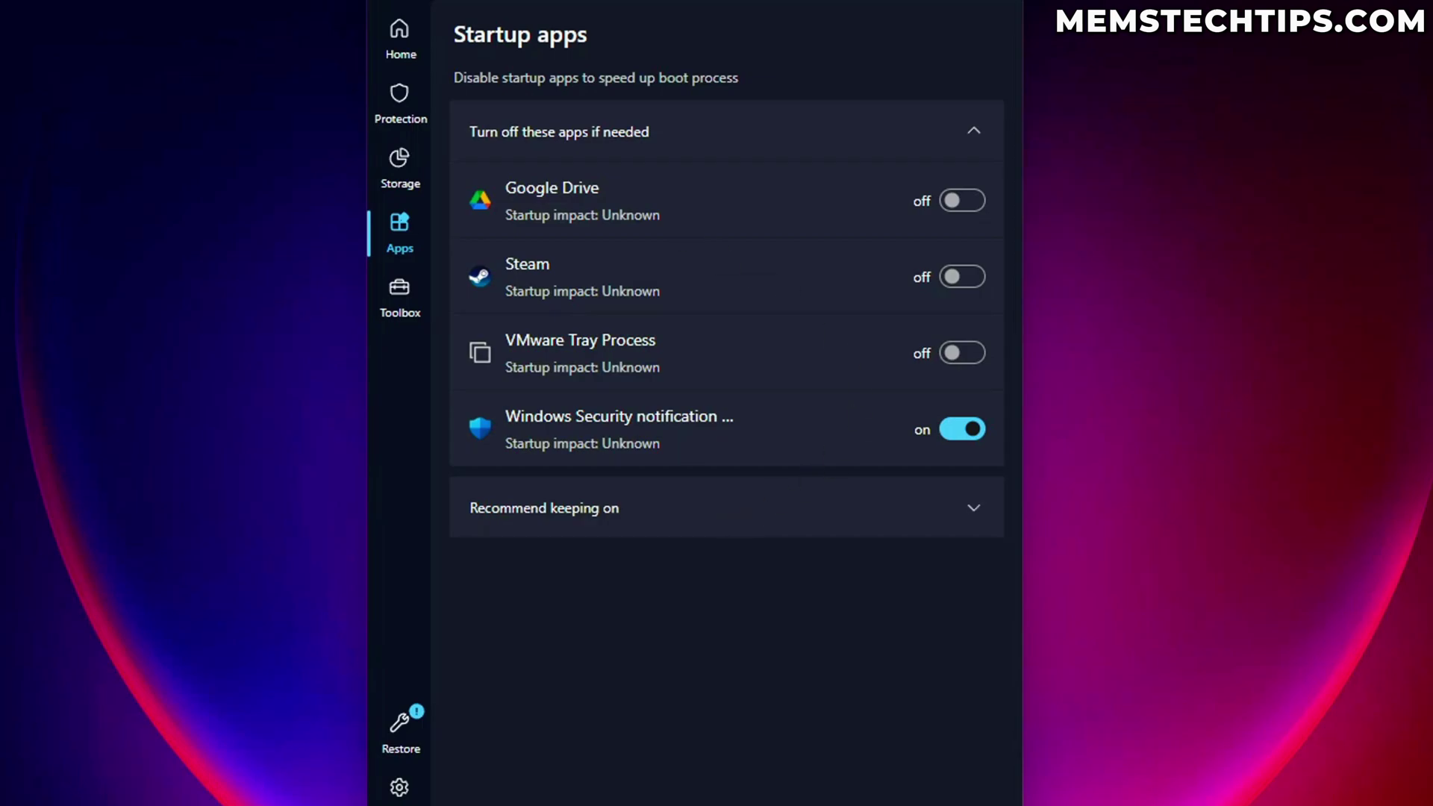
left_click(399, 35)
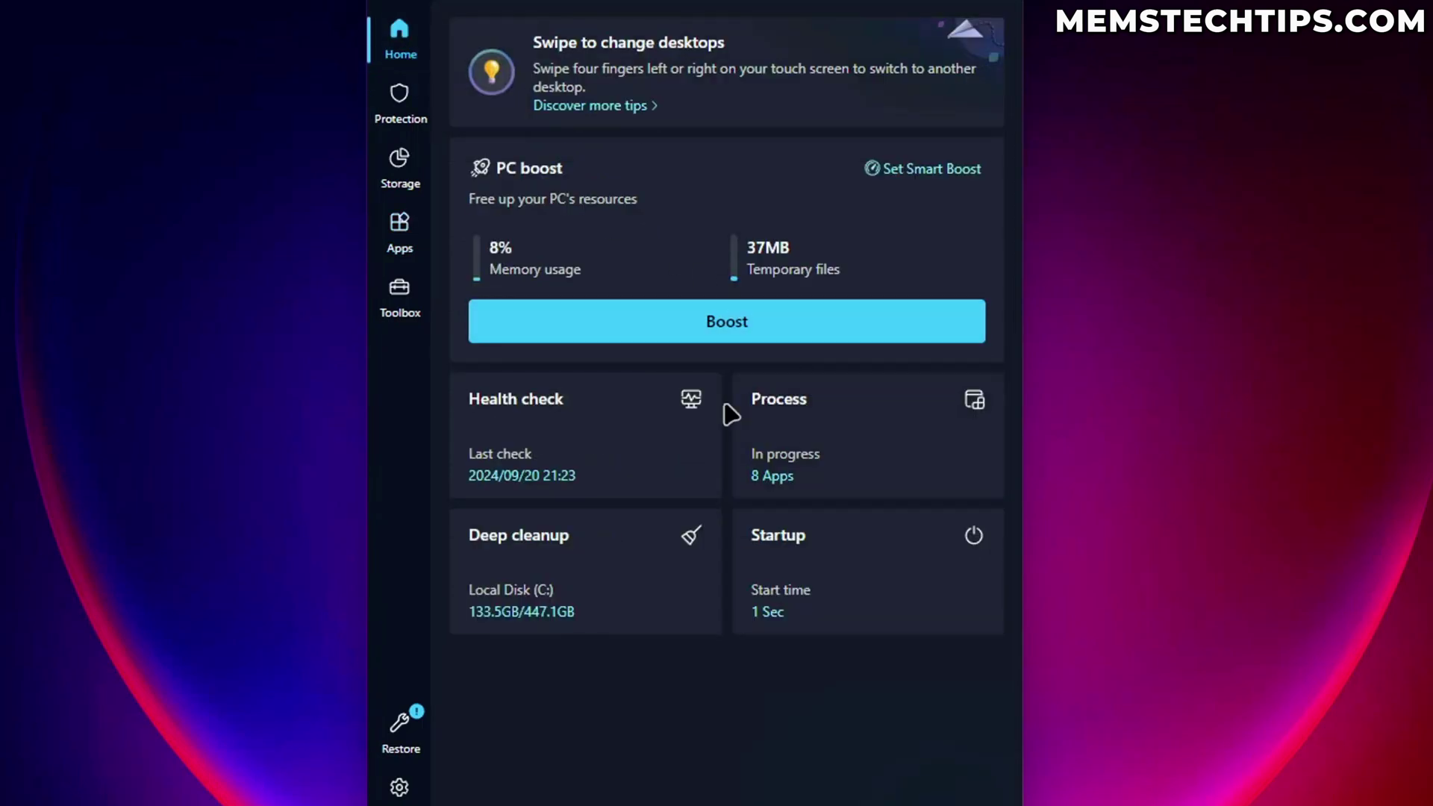
Step: Go to the Protection page in the sidebar
left_click(401, 103)
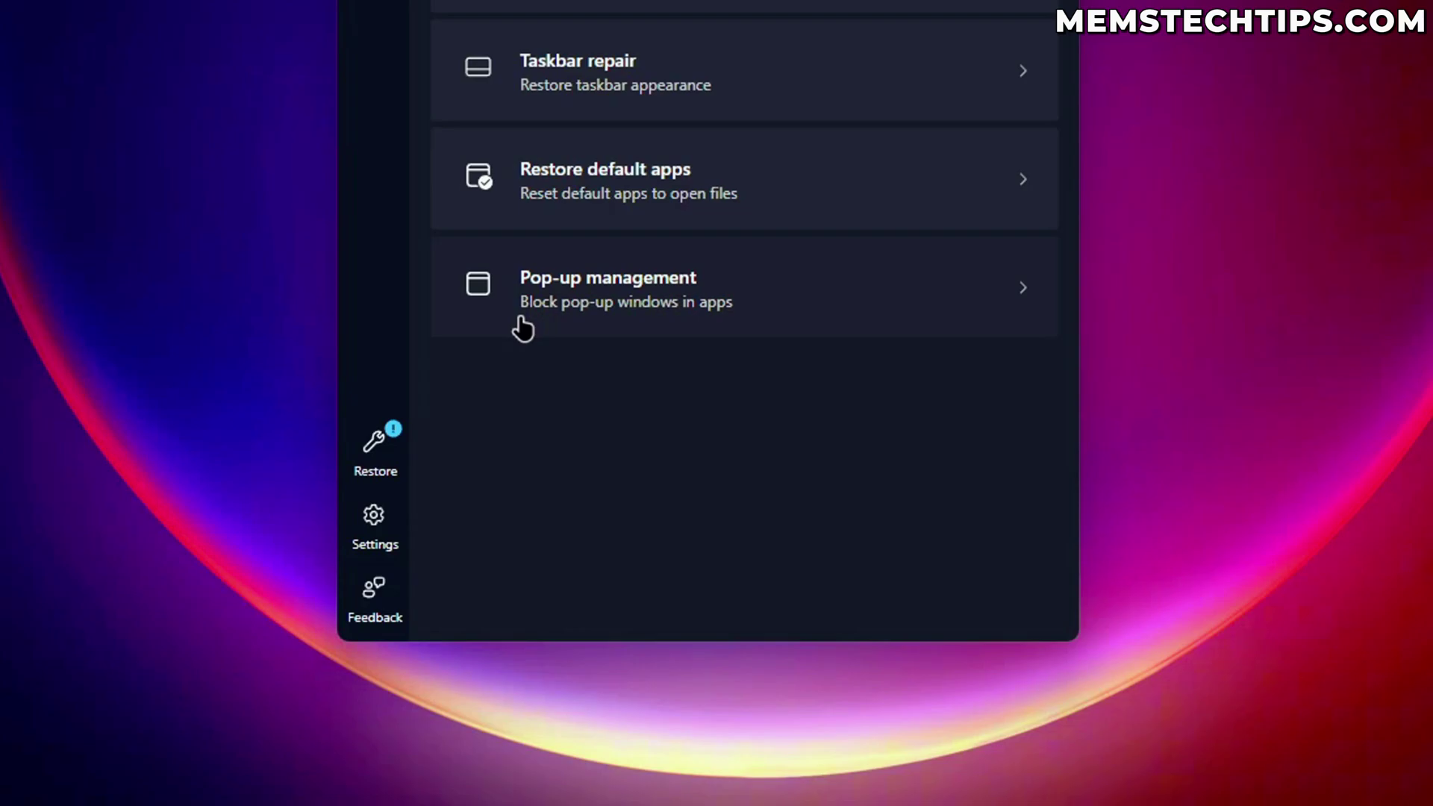
Step: Enable pop-up blocking, decline the Custom block plan with No, thanks, then return to Protection
left_click(791, 304)
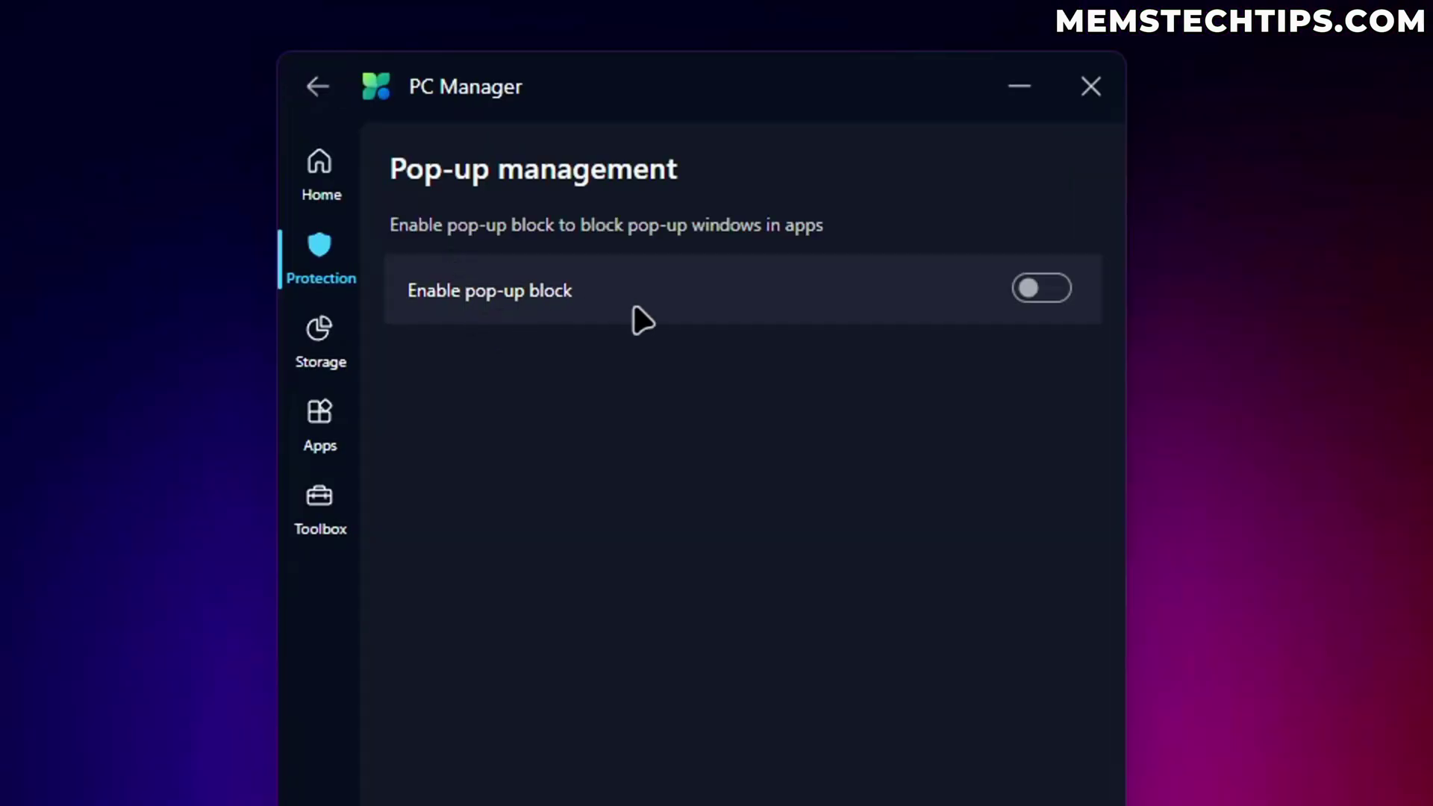
left_click(1072, 298)
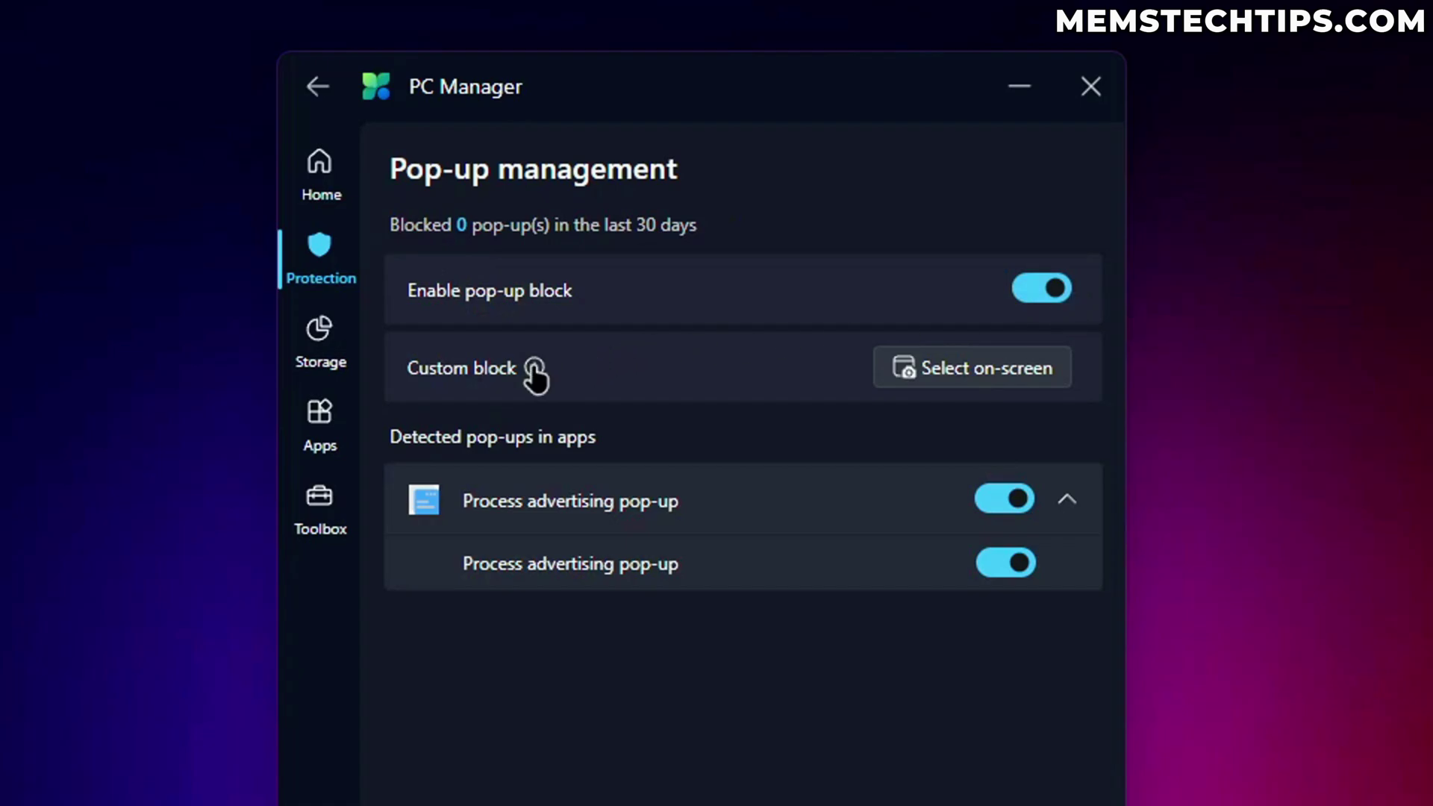
left_click(534, 369)
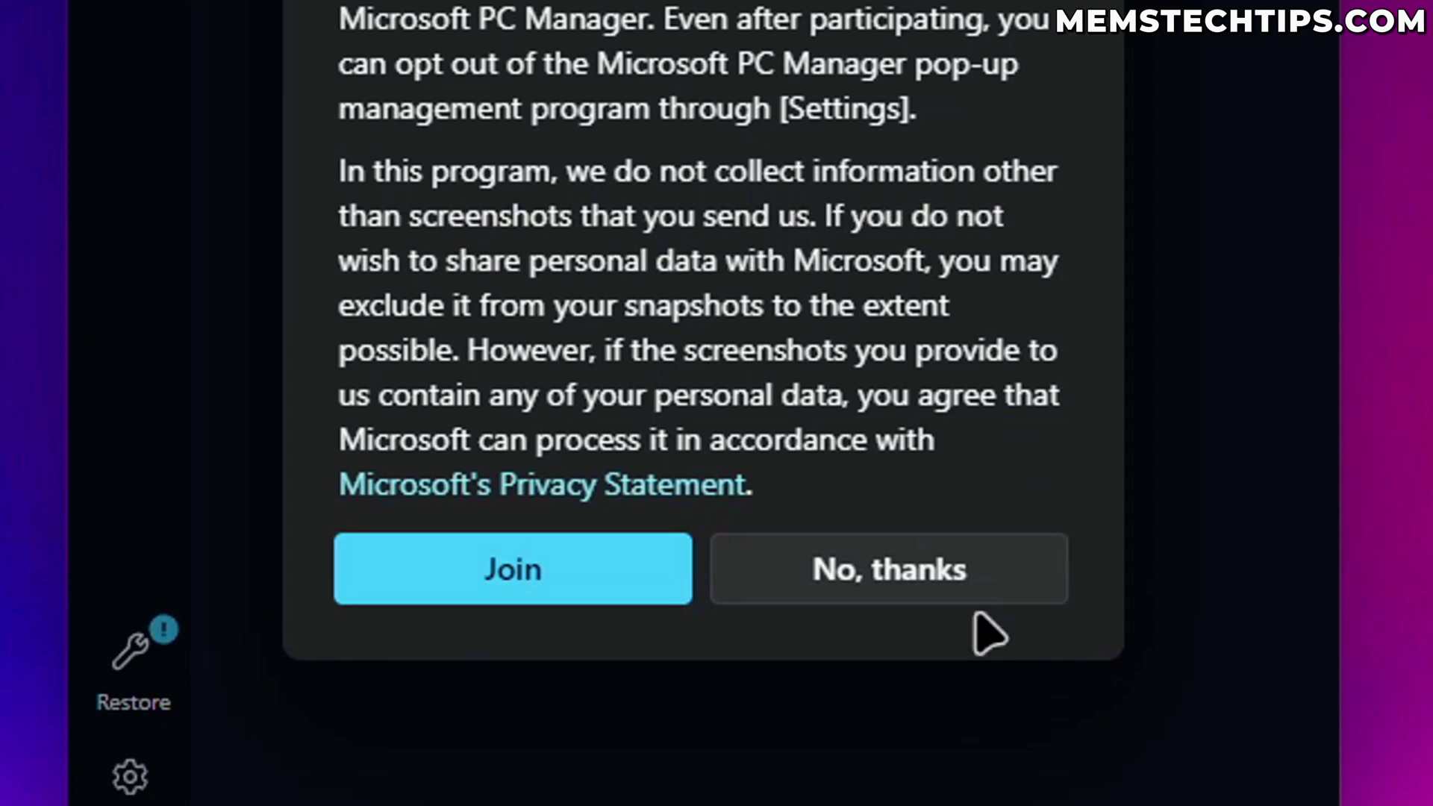
left_click(982, 576)
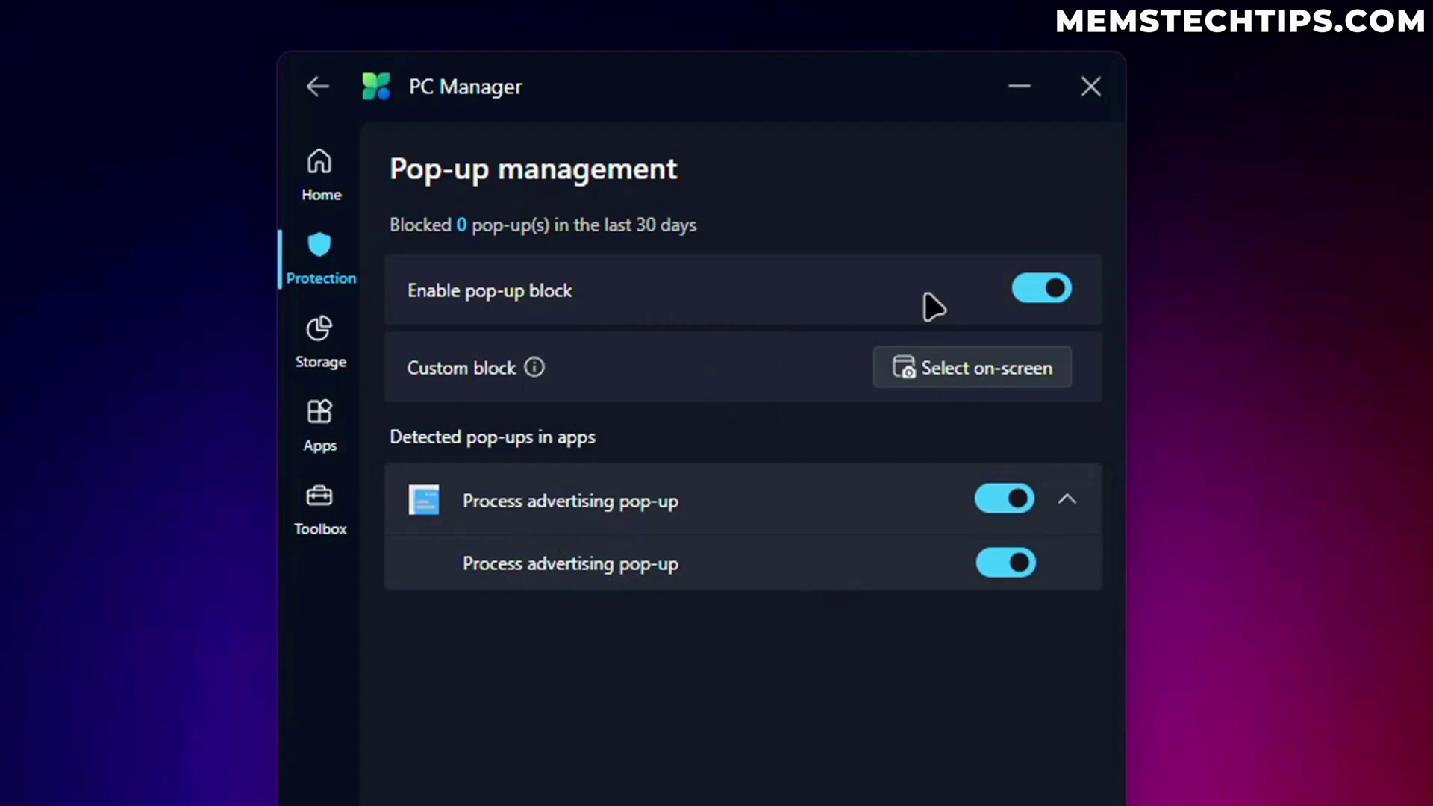
left_click(320, 272)
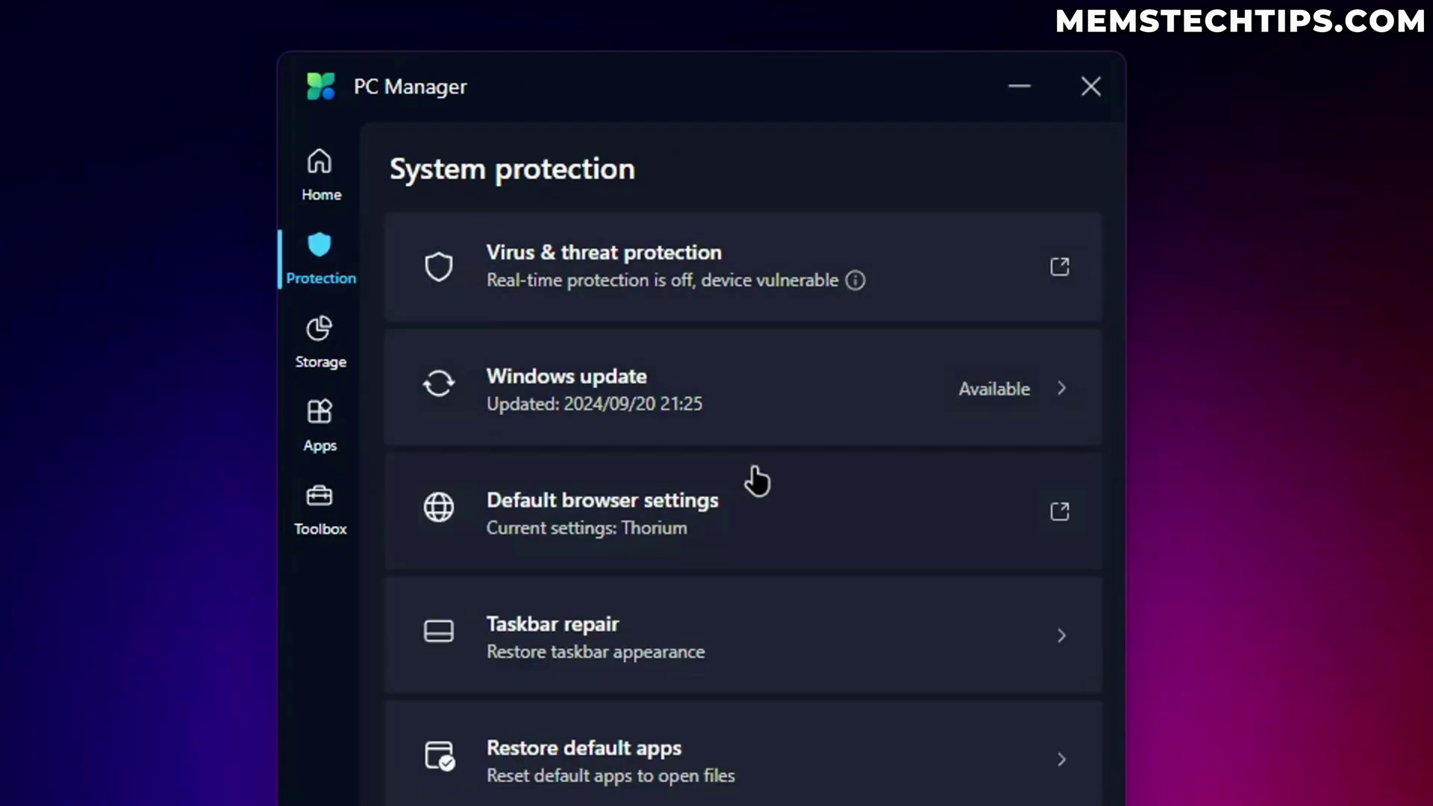
Step: Open the Storage page, view the Windows Storage Sense settings, then close them
left_click(340, 351)
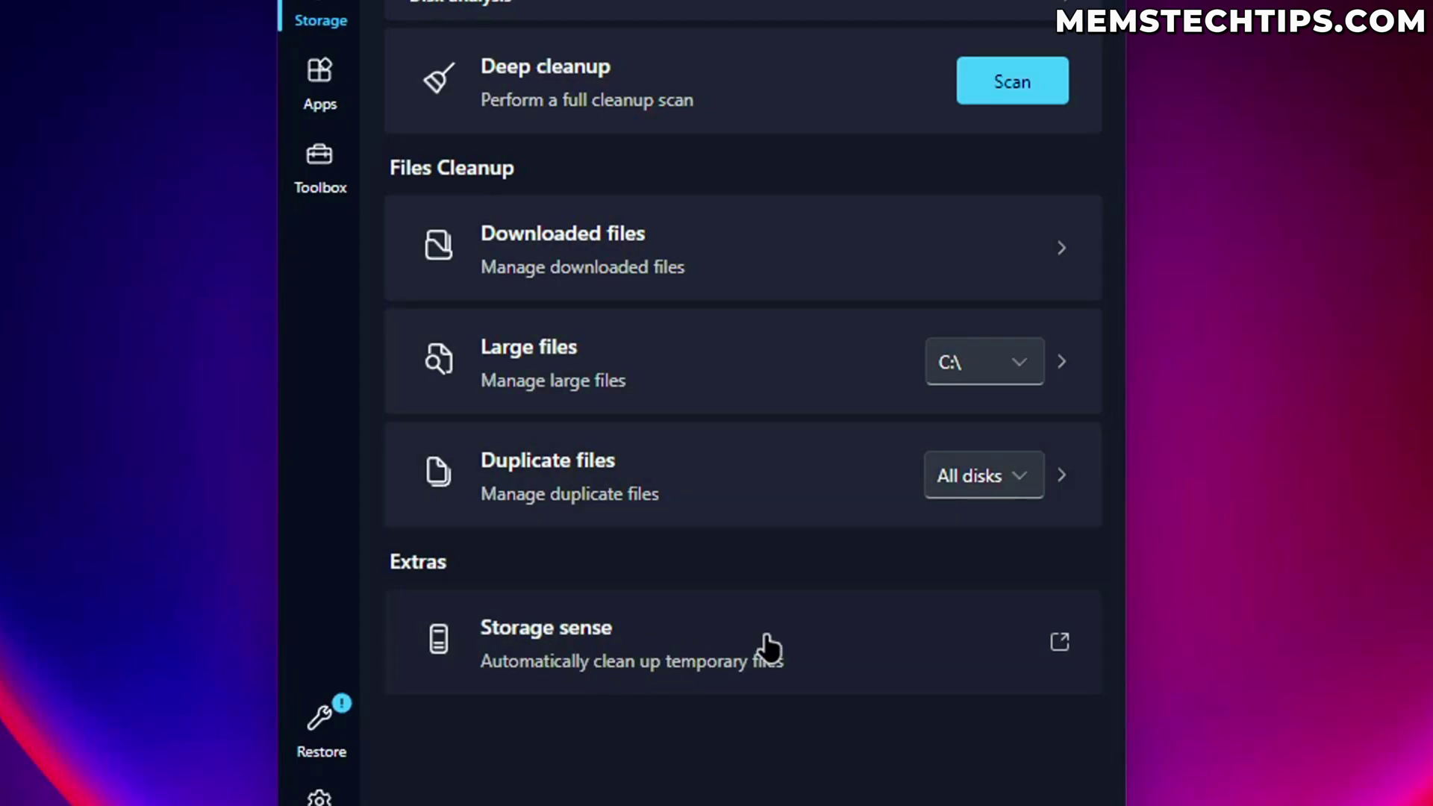
left_click(856, 654)
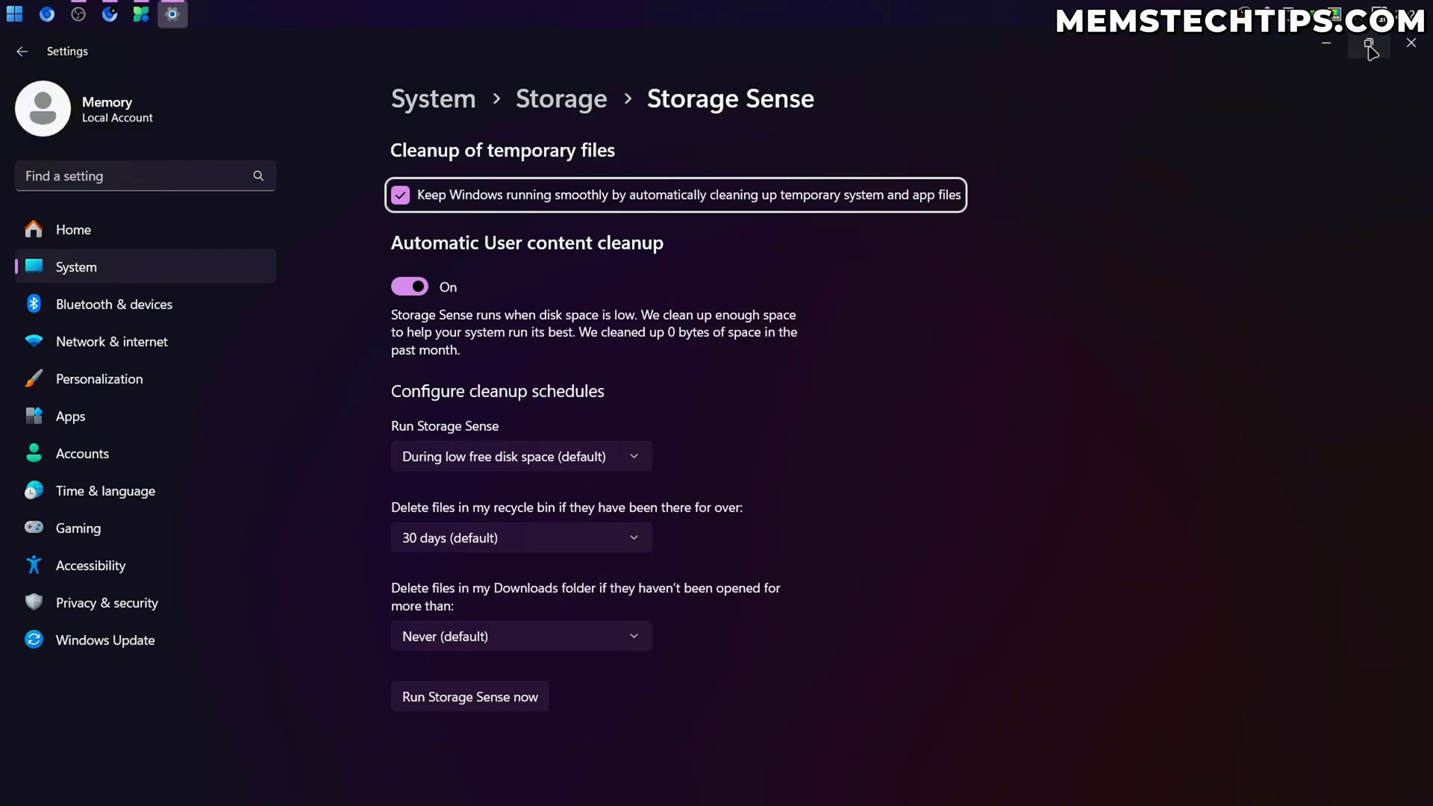
left_click(1411, 42)
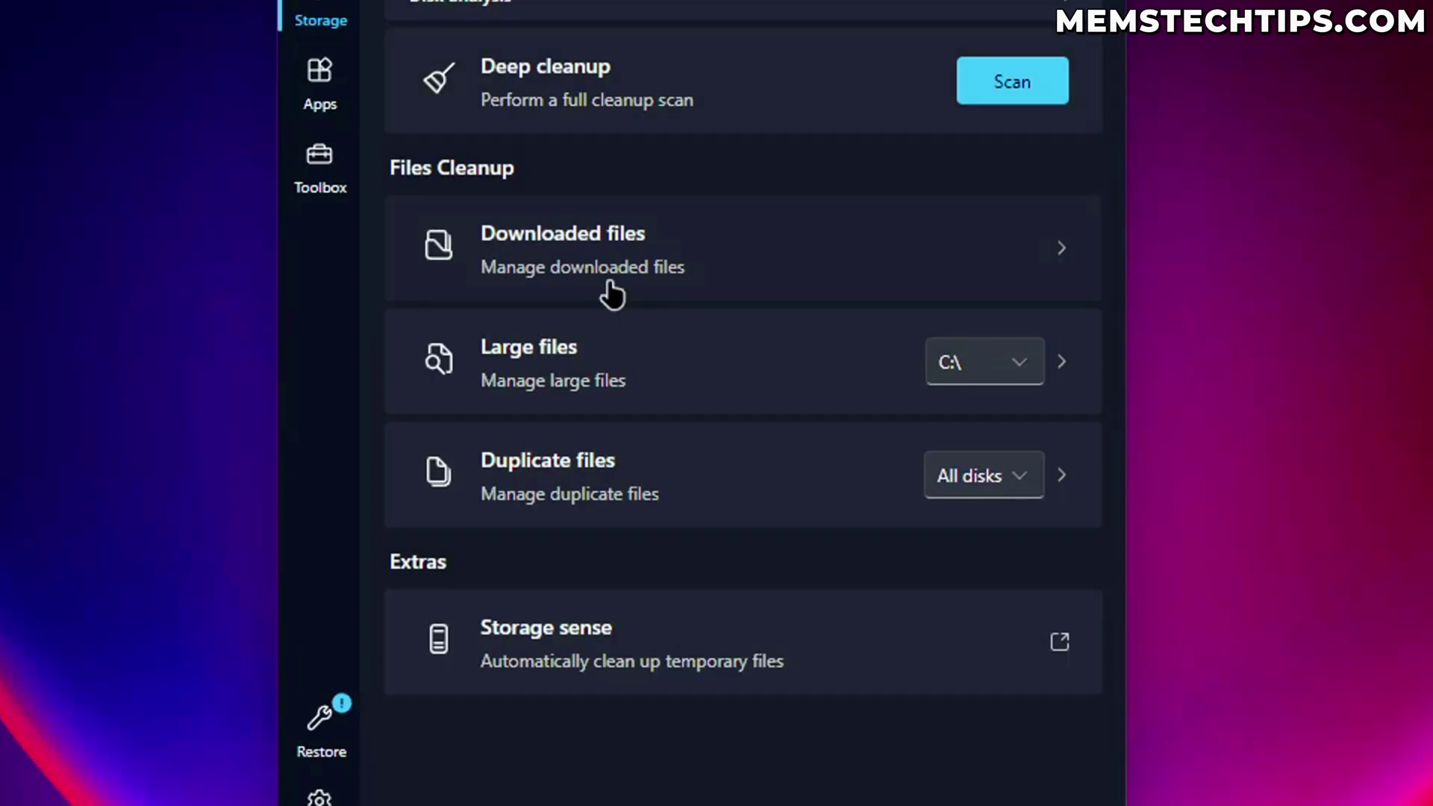
Step: Scan all disks for duplicate files, finding none, and close the results
left_click(737, 490)
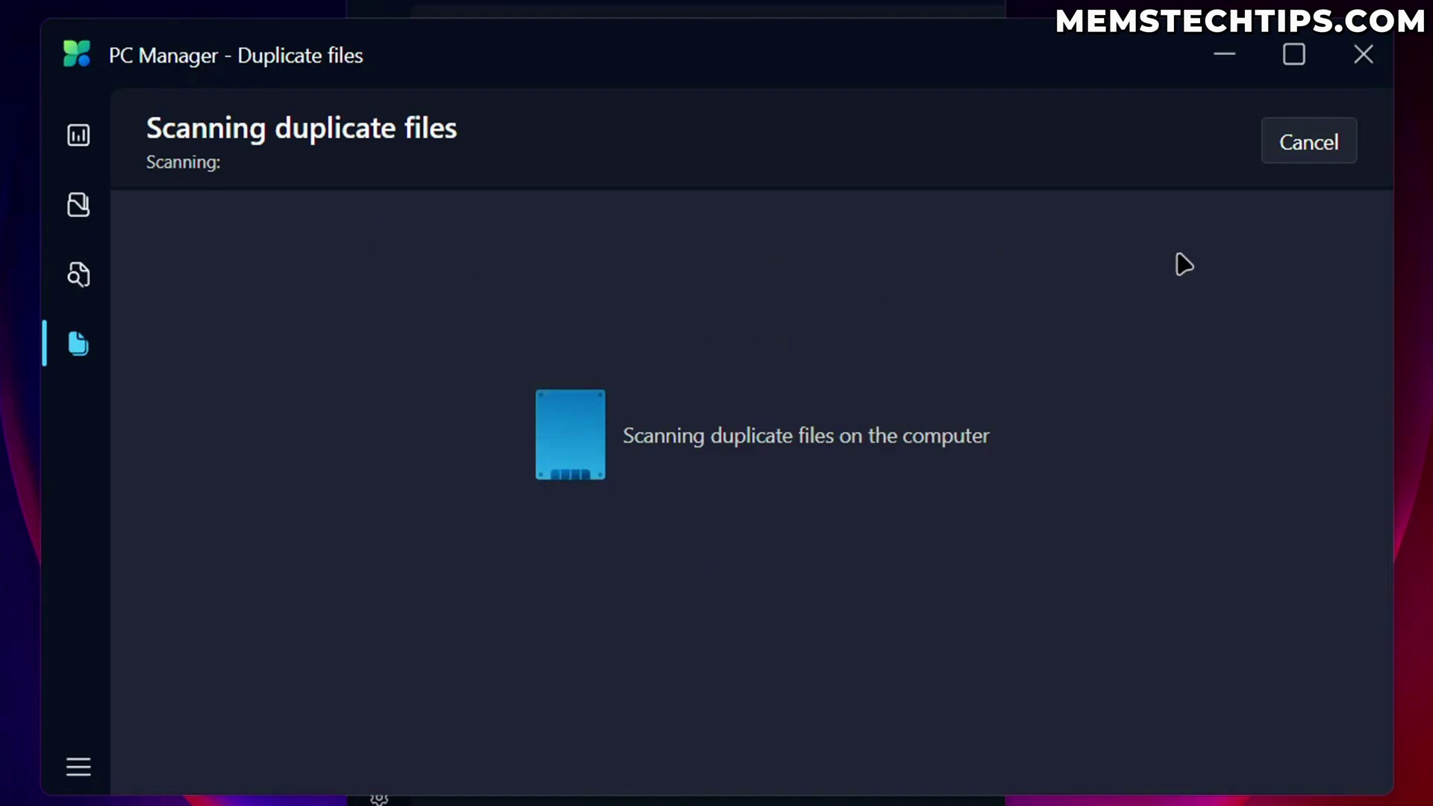
left_click(1311, 144)
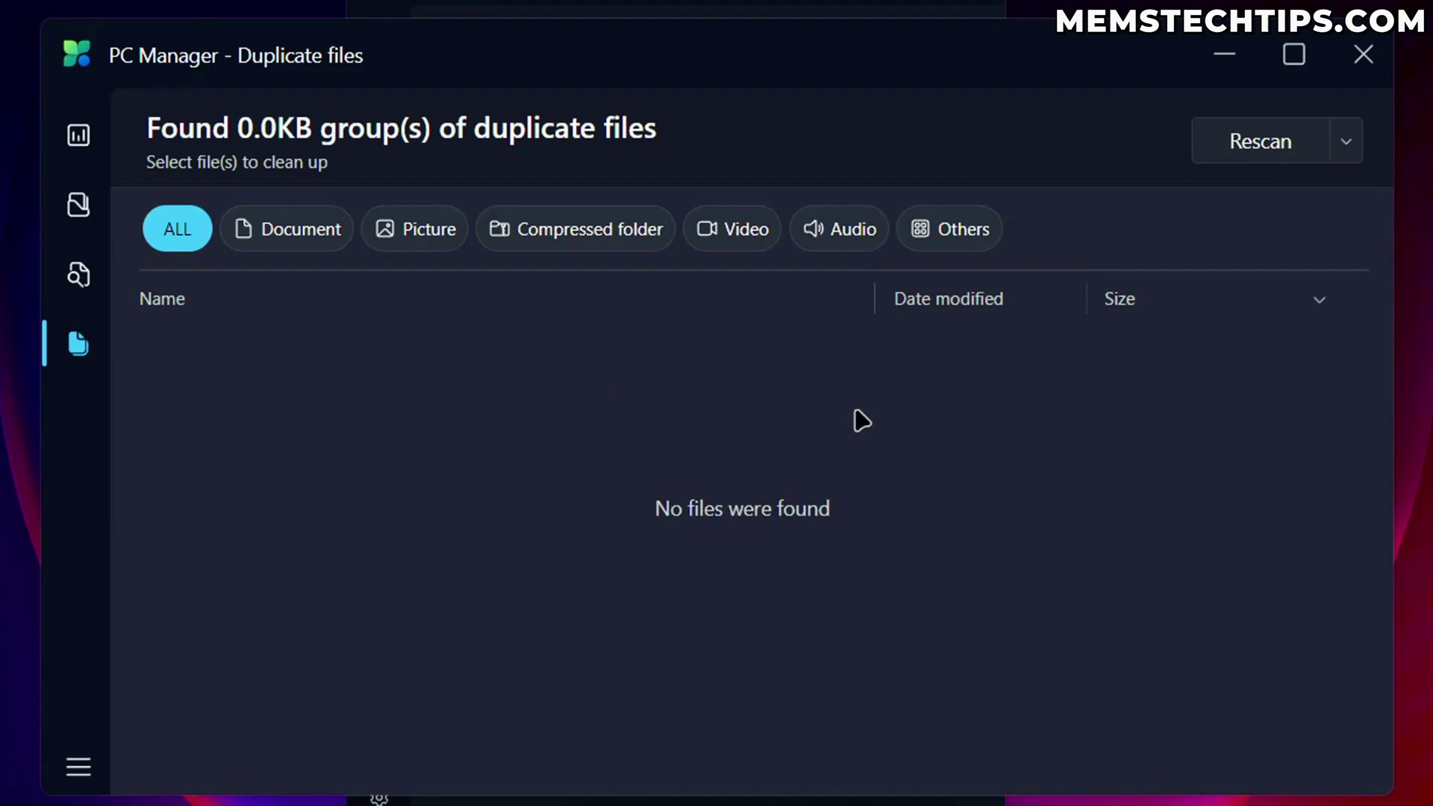
left_click(1359, 54)
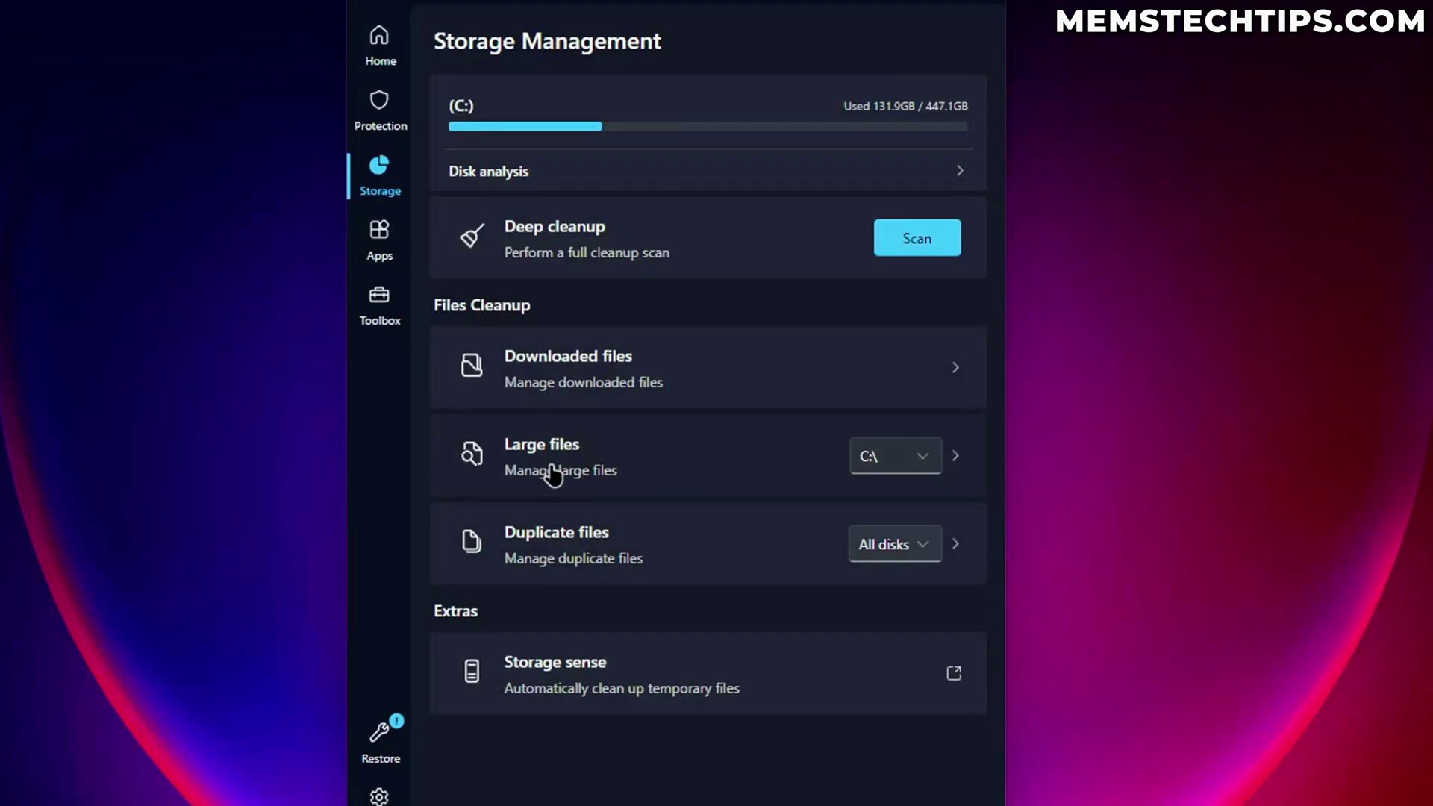
Step: Scan drive C: for large files (30.6GB found), then switch to App management
left_click(658, 456)
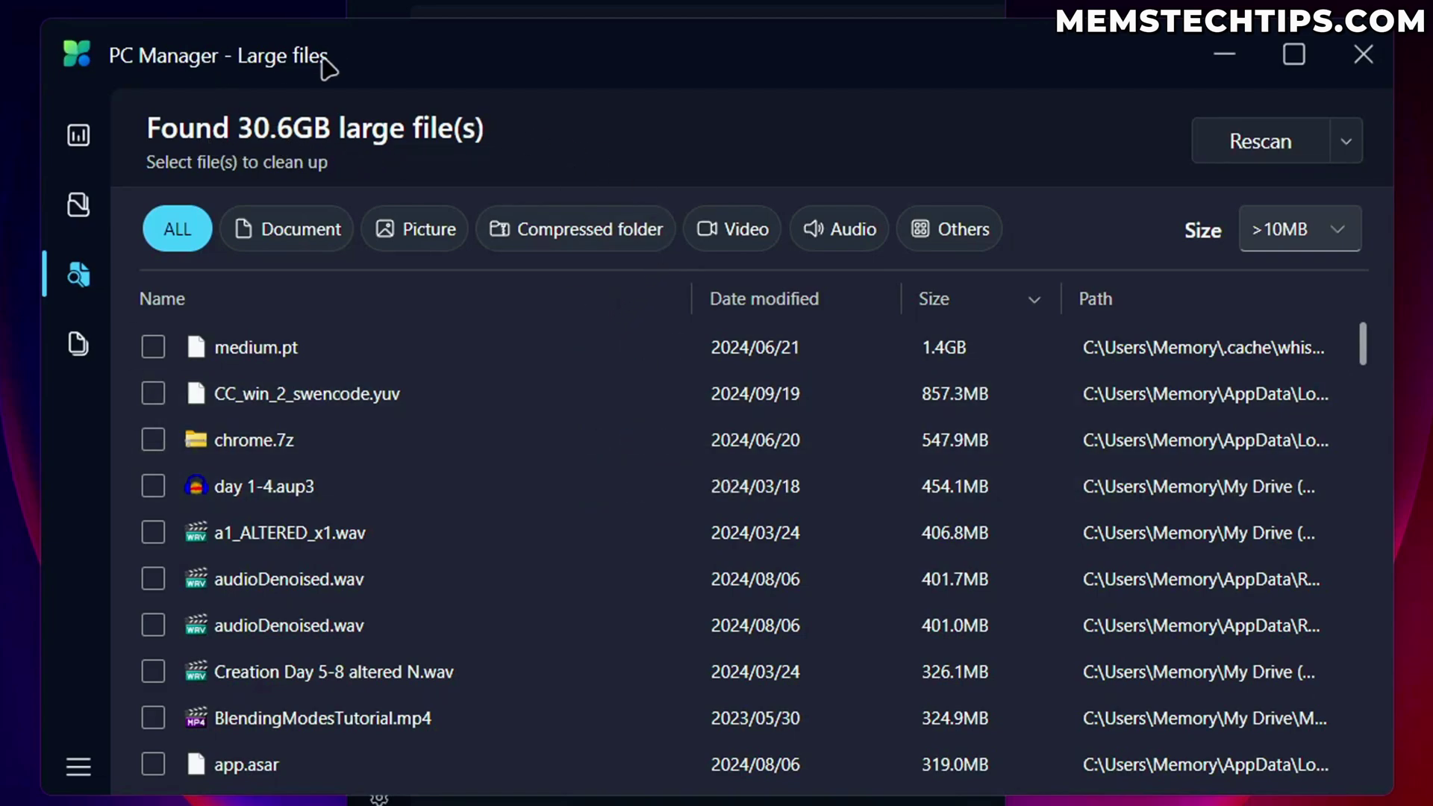
left_click(1365, 57)
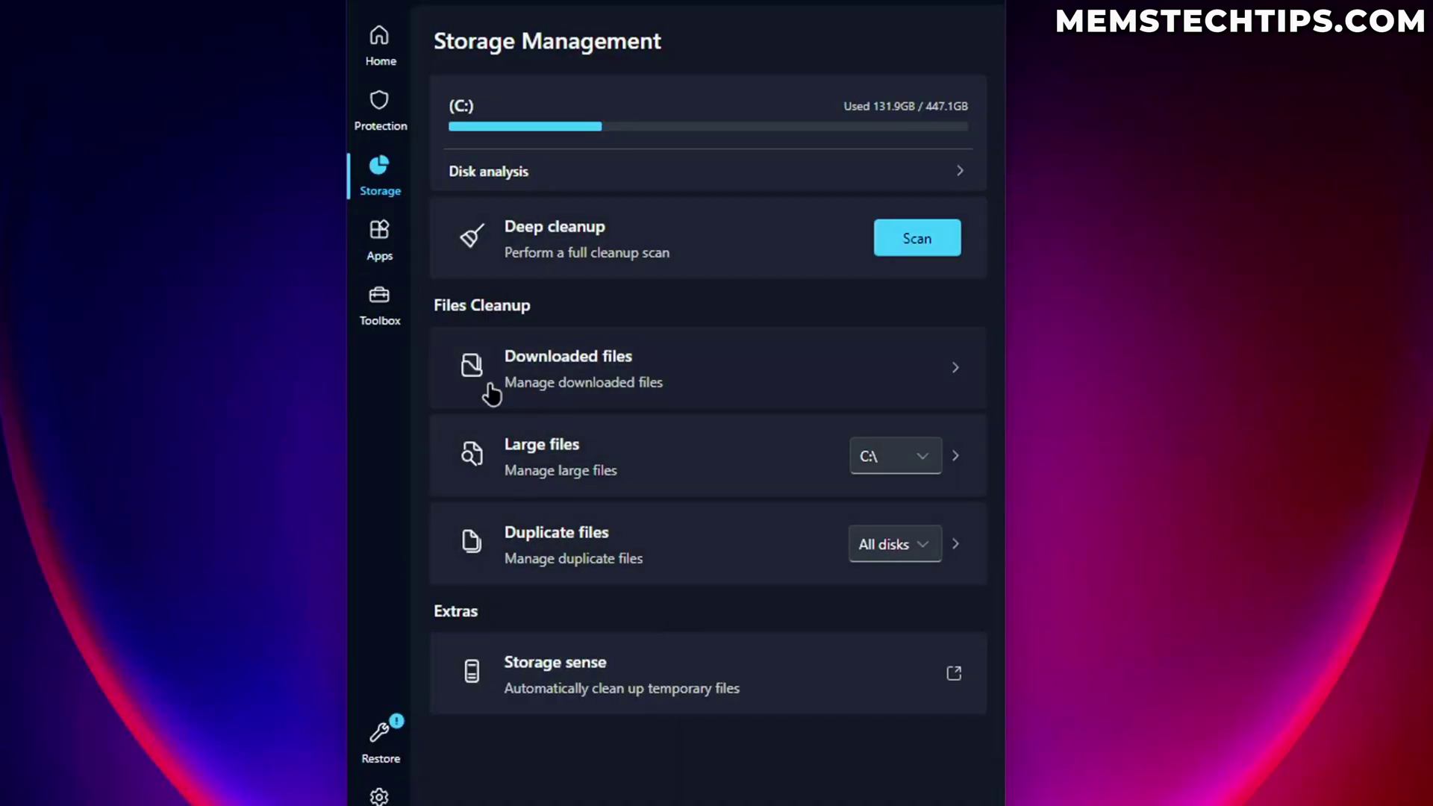
left_click(388, 257)
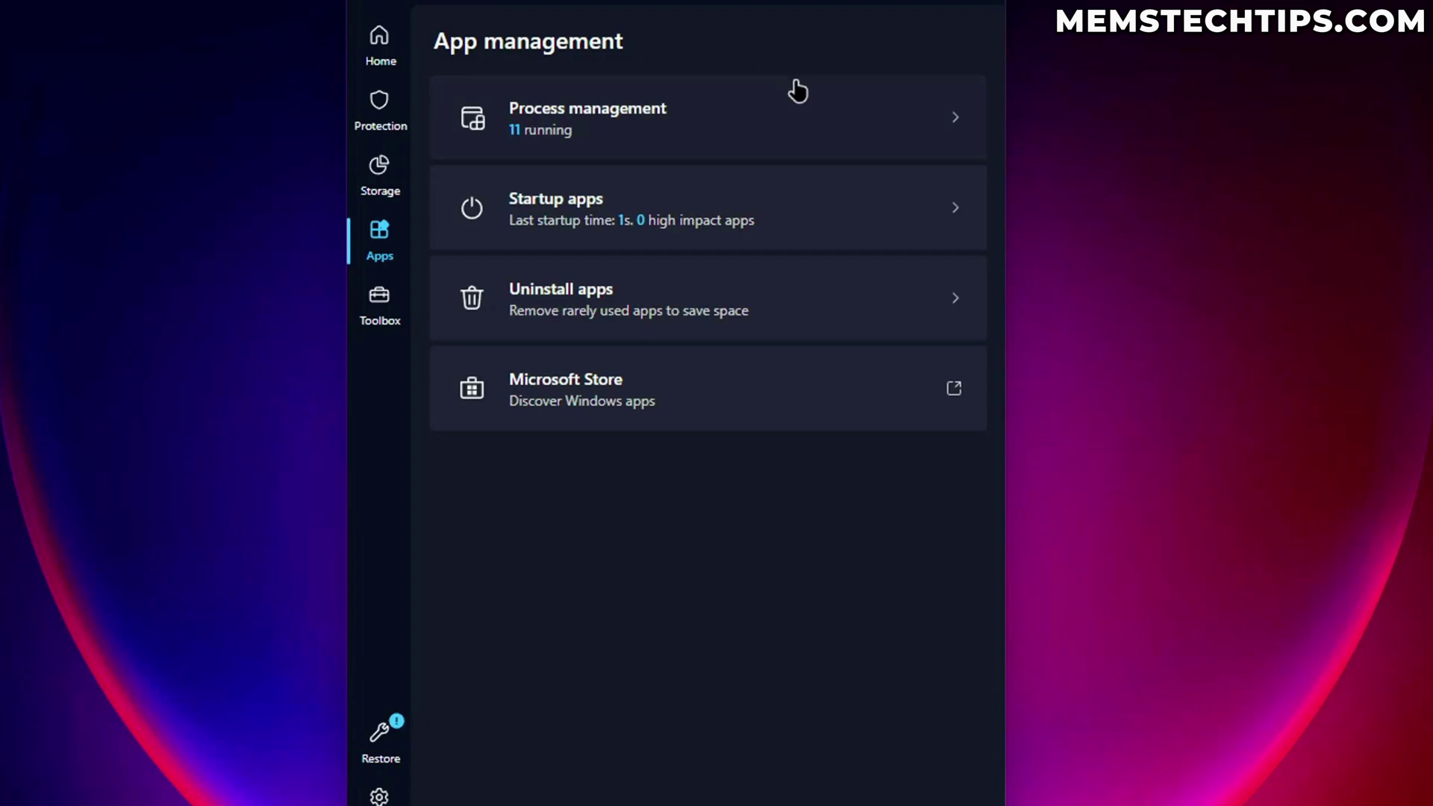
left_click(700, 119)
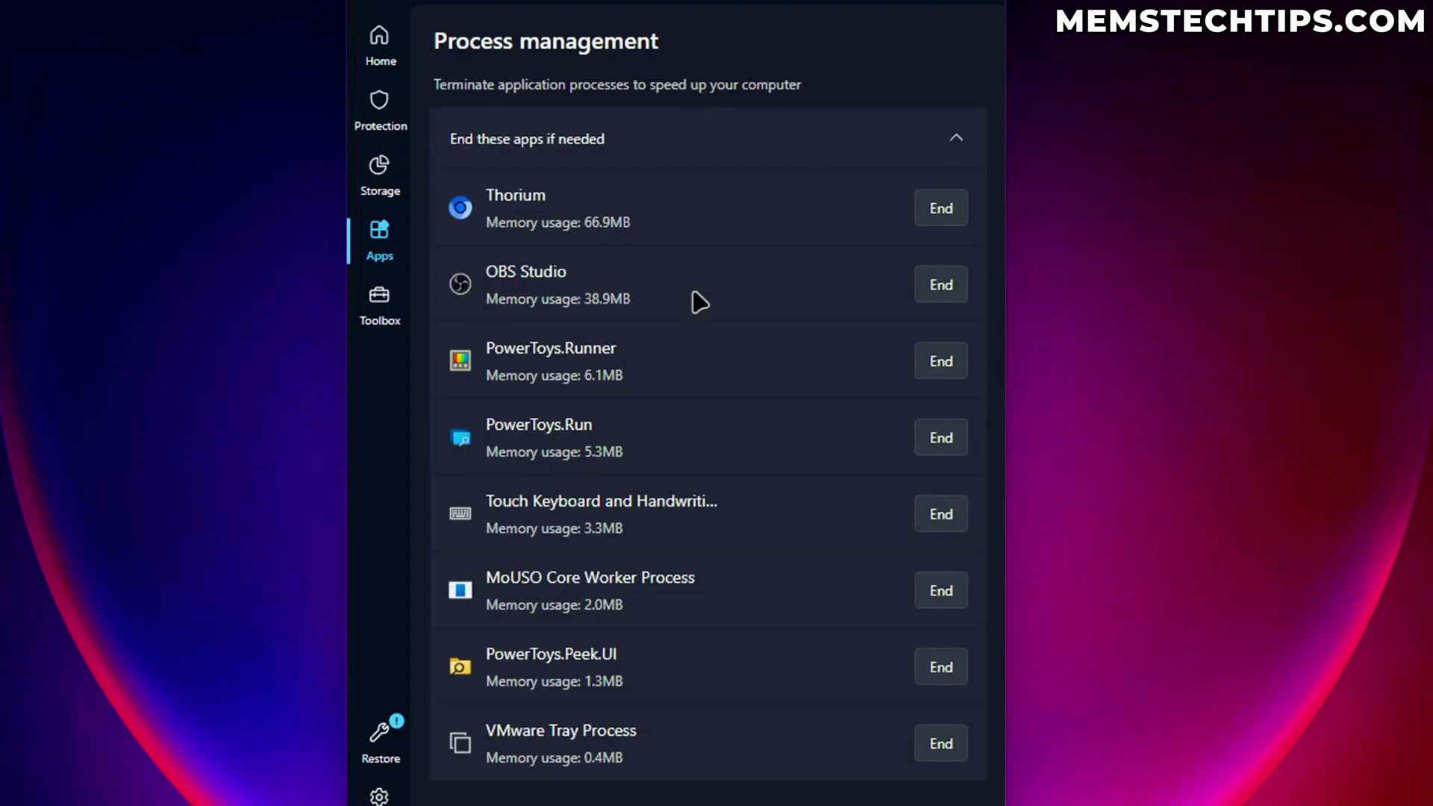
left_click(379, 238)
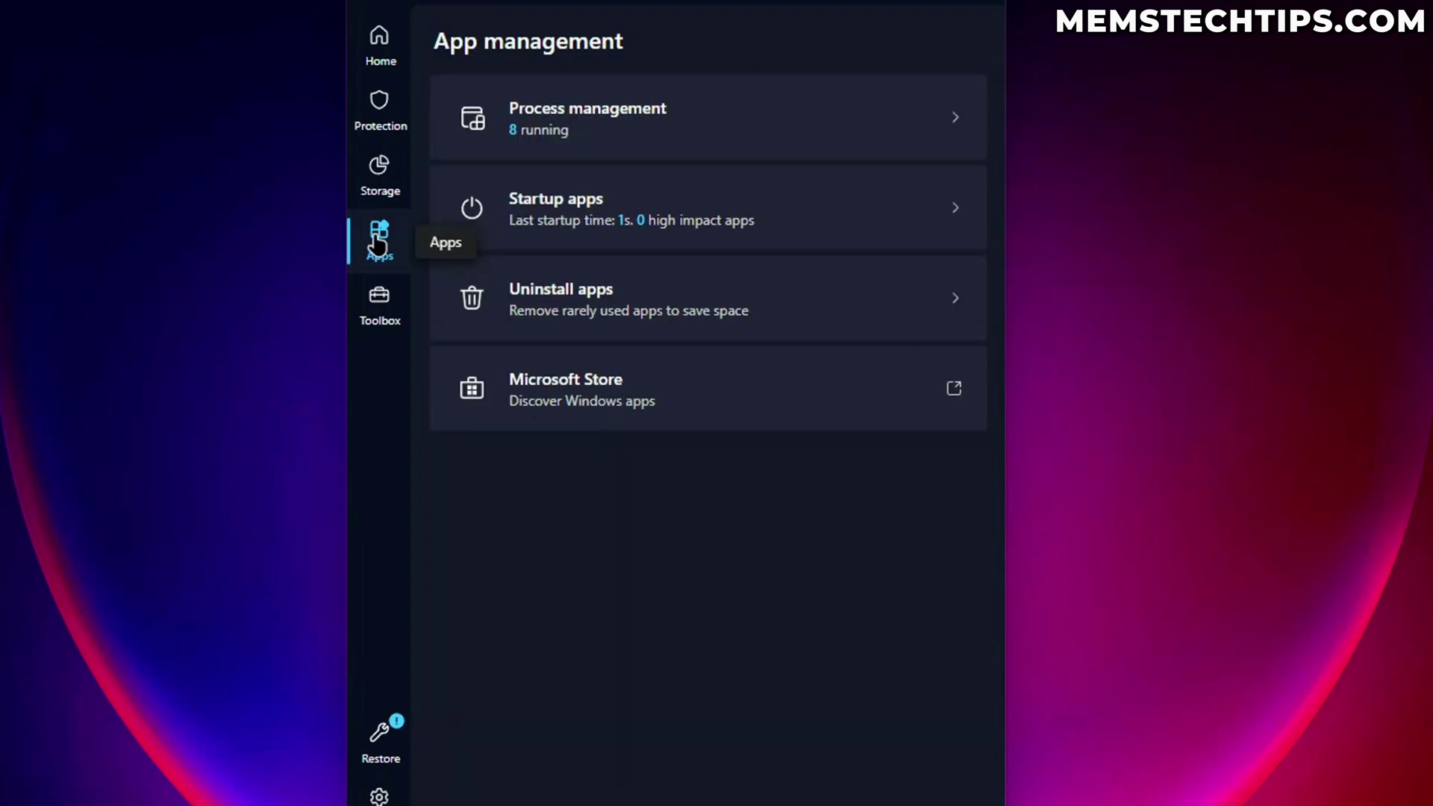
left_click(718, 207)
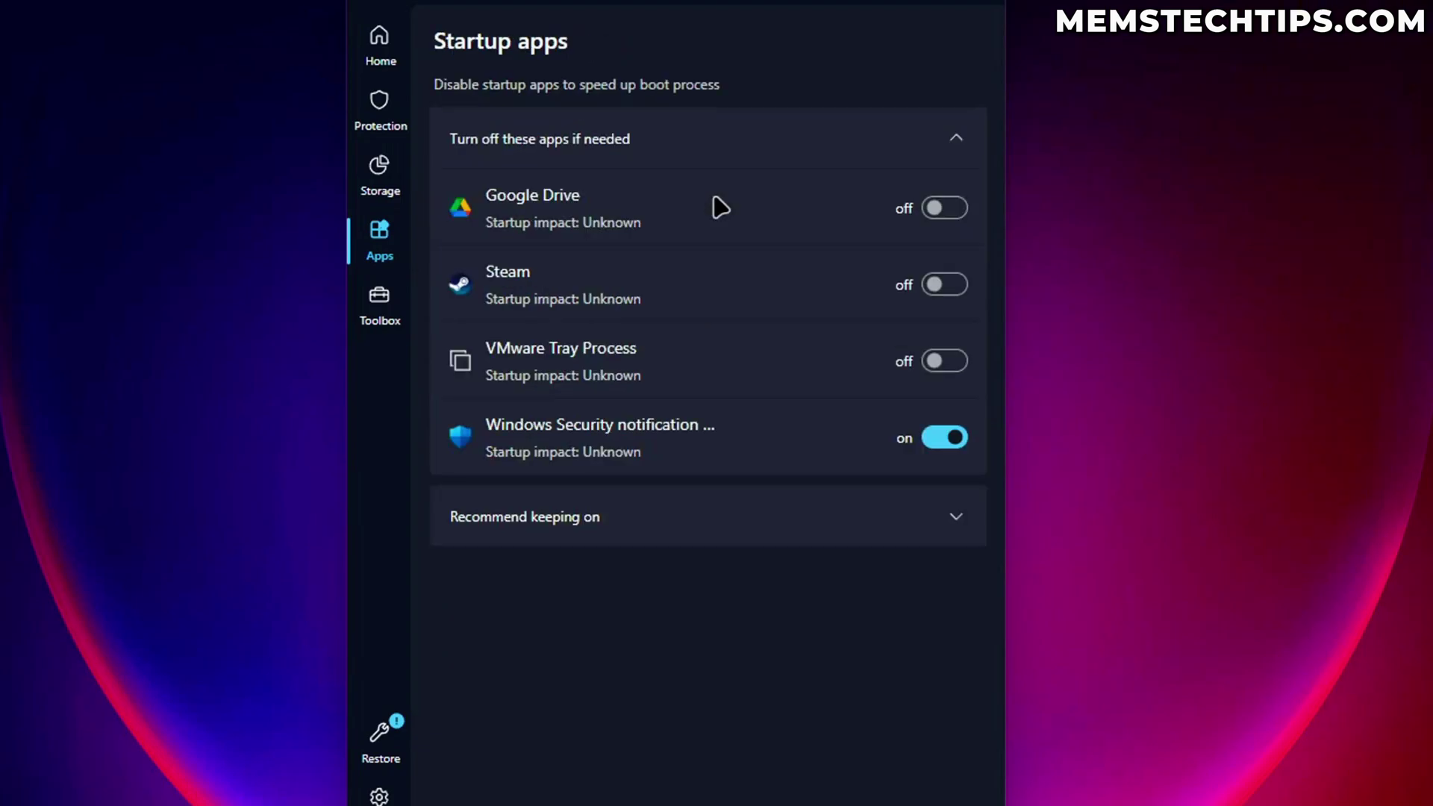
left_click(377, 248)
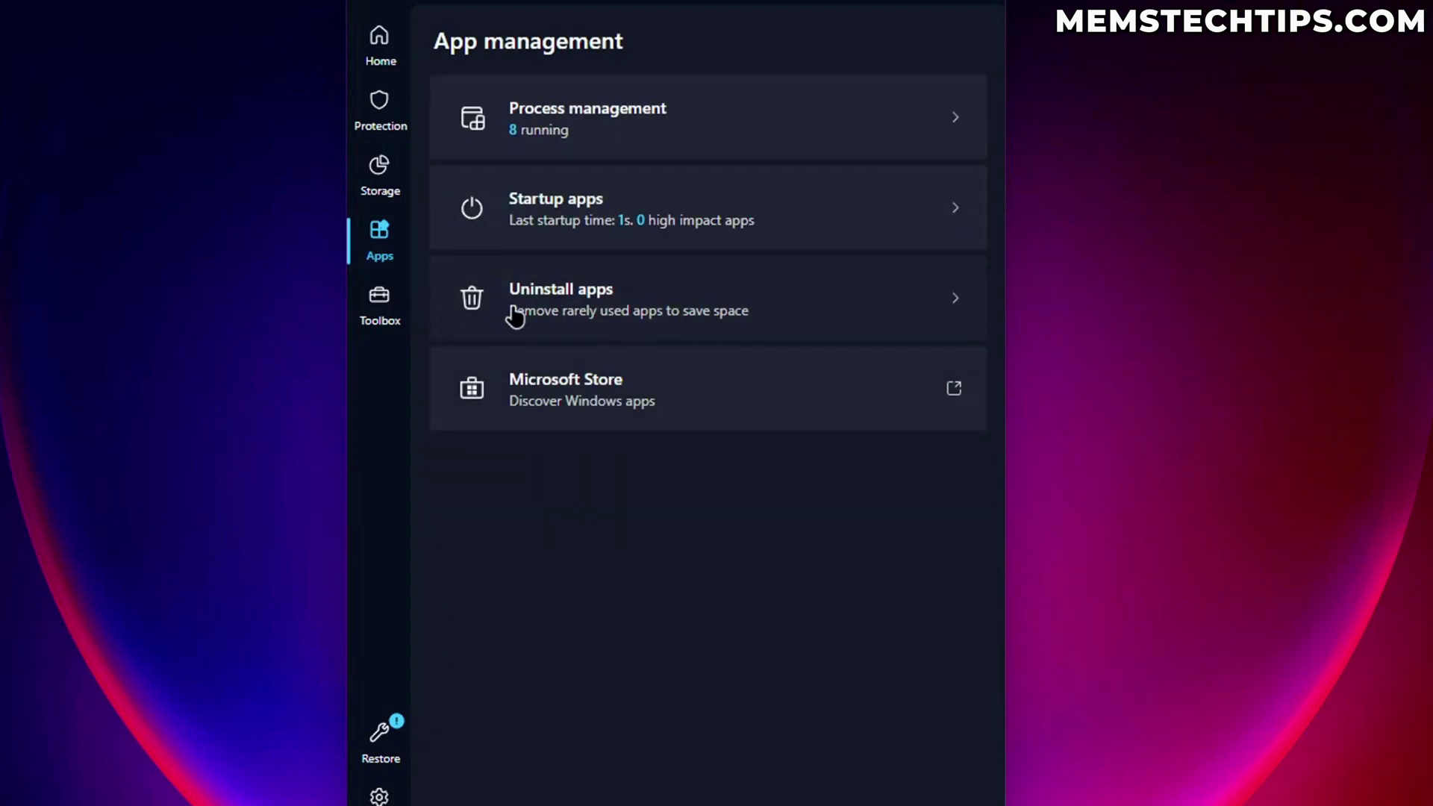
left_click(742, 309)
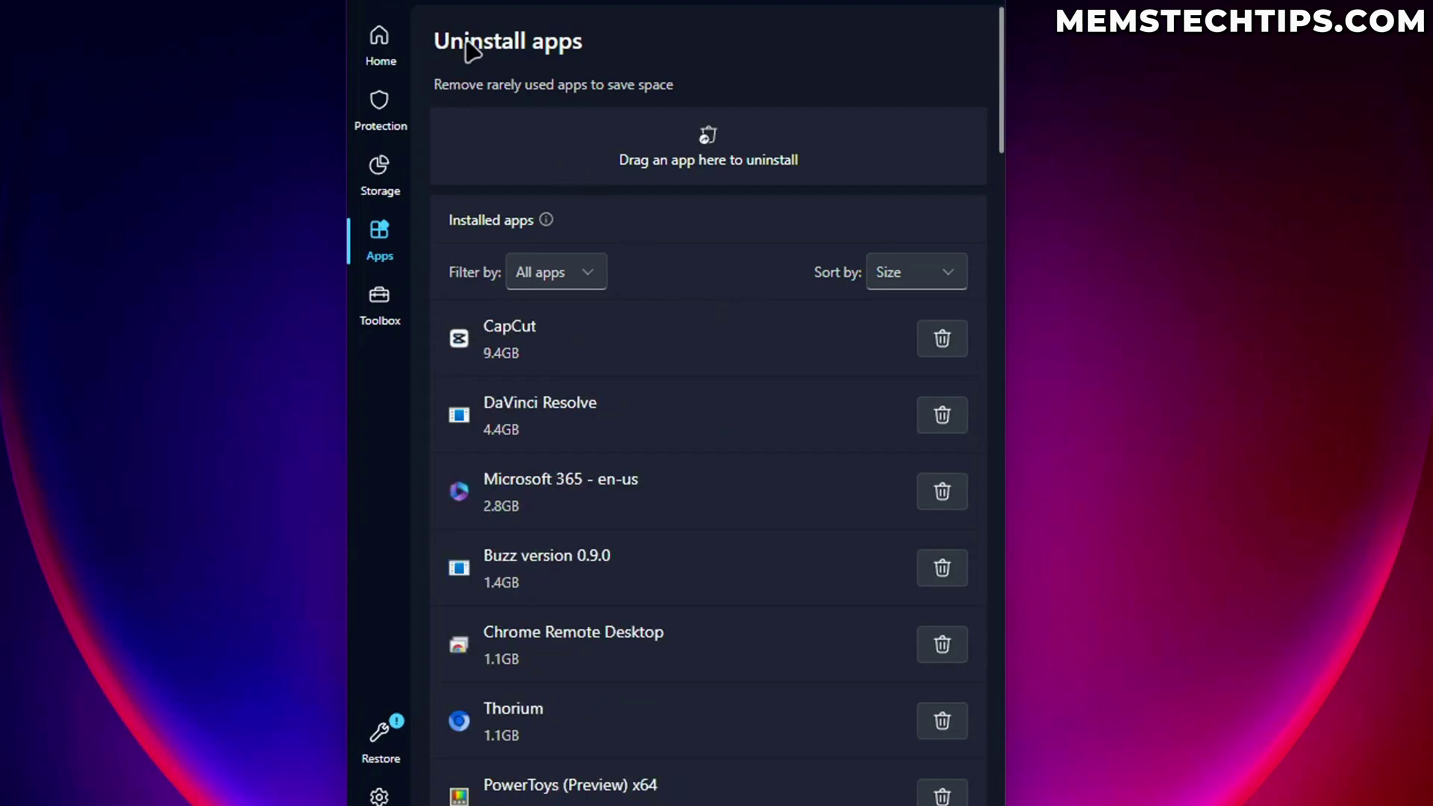
scroll(636, 416, "down", 20)
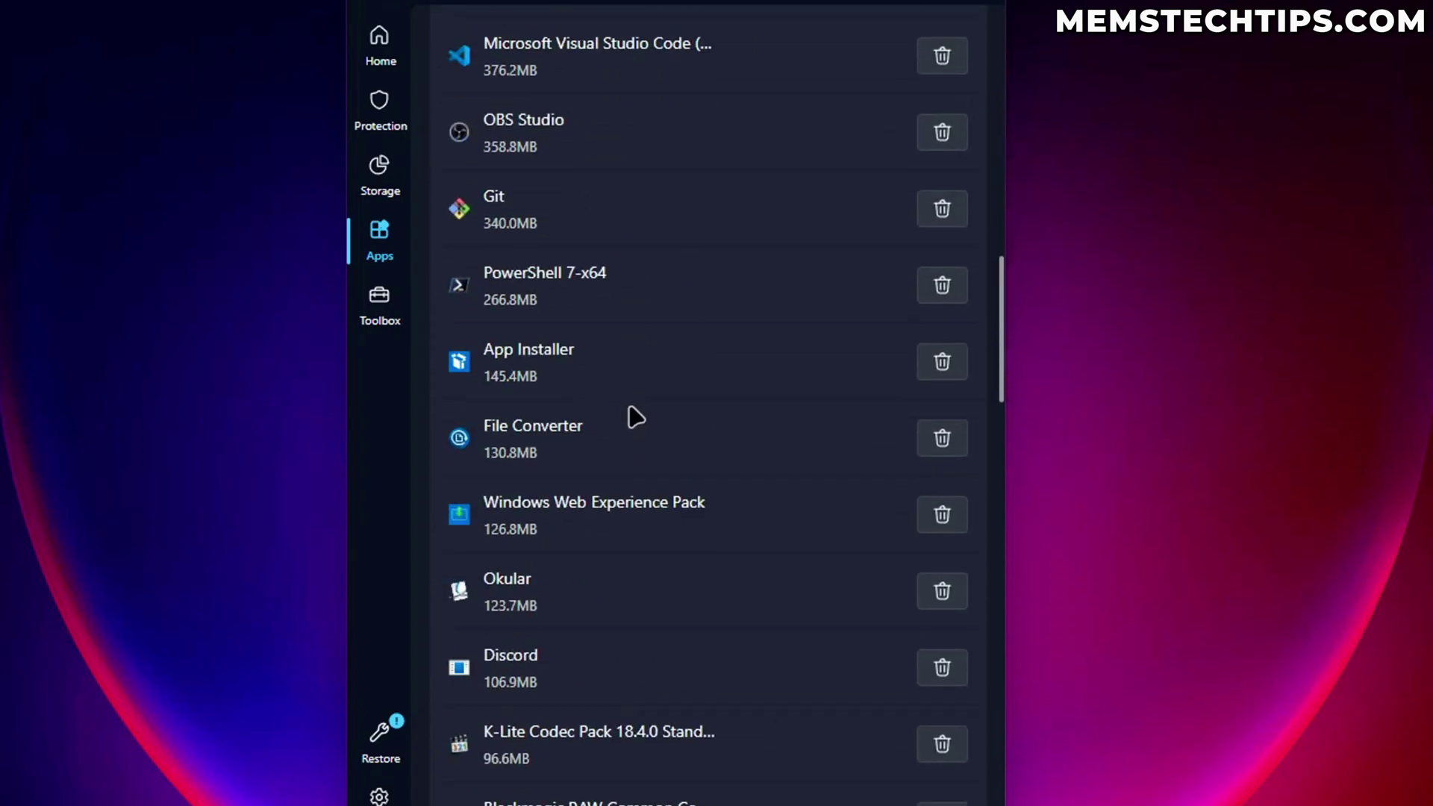
scroll(636, 414, "down", 10)
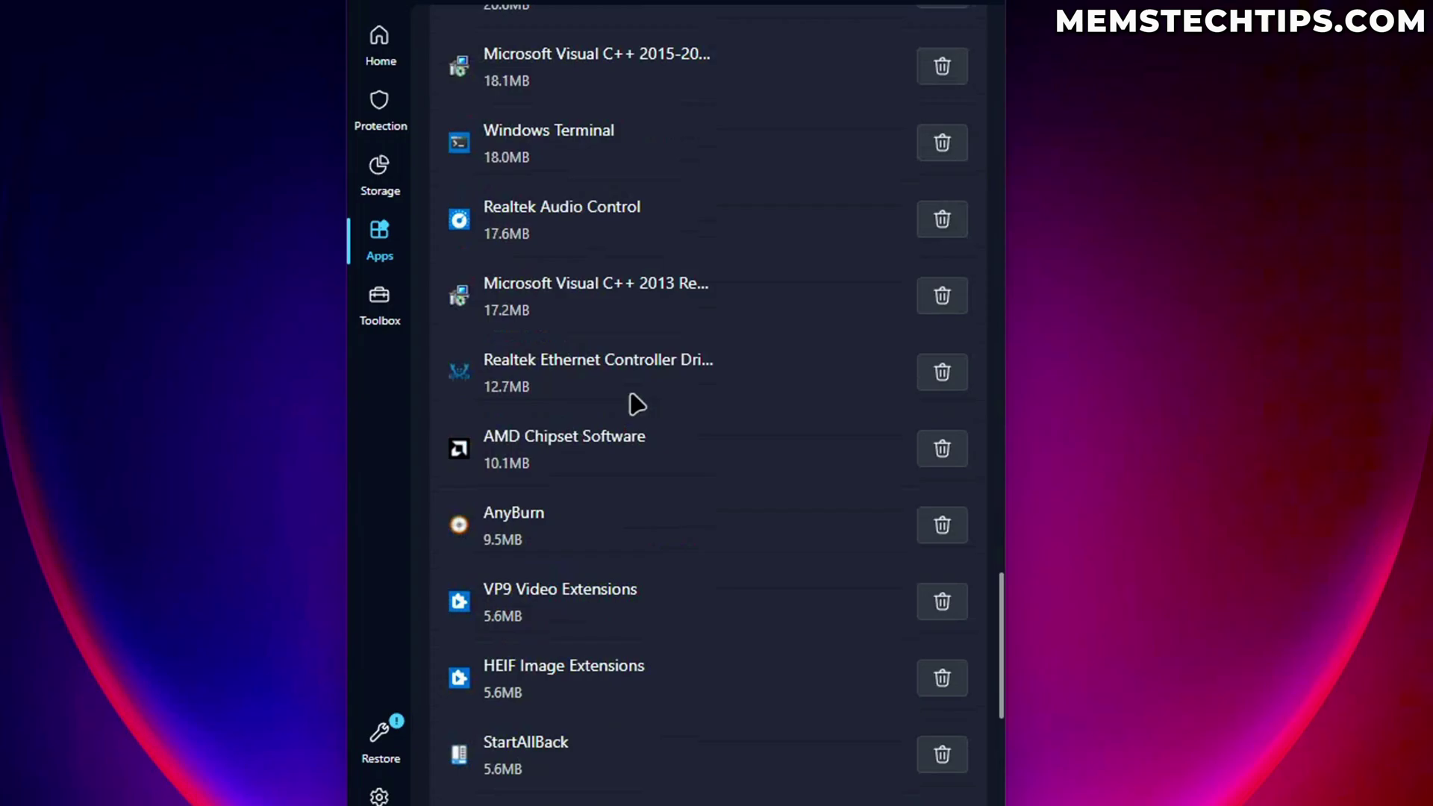
scroll(645, 410, "down", 10)
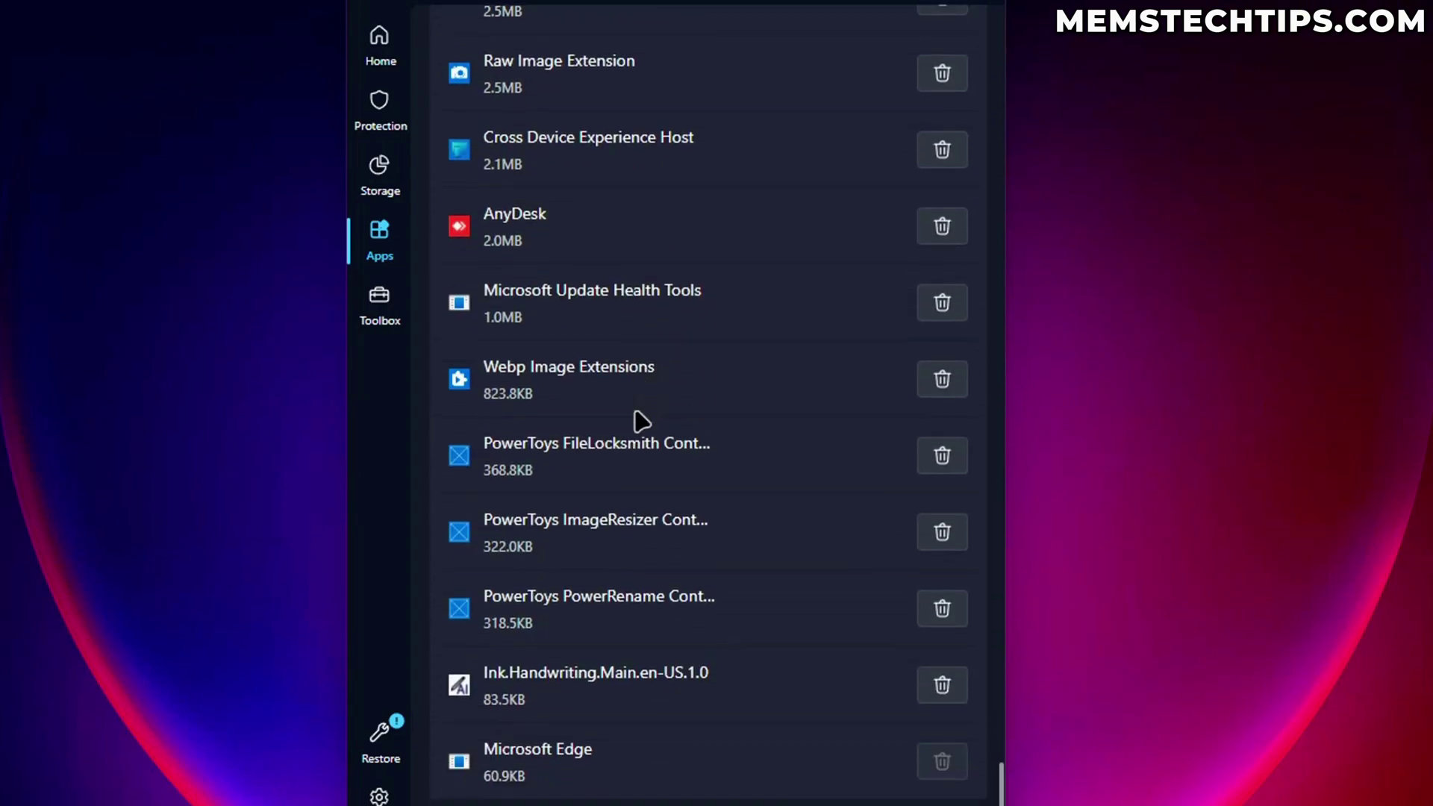
scroll(483, 399, "up", 20)
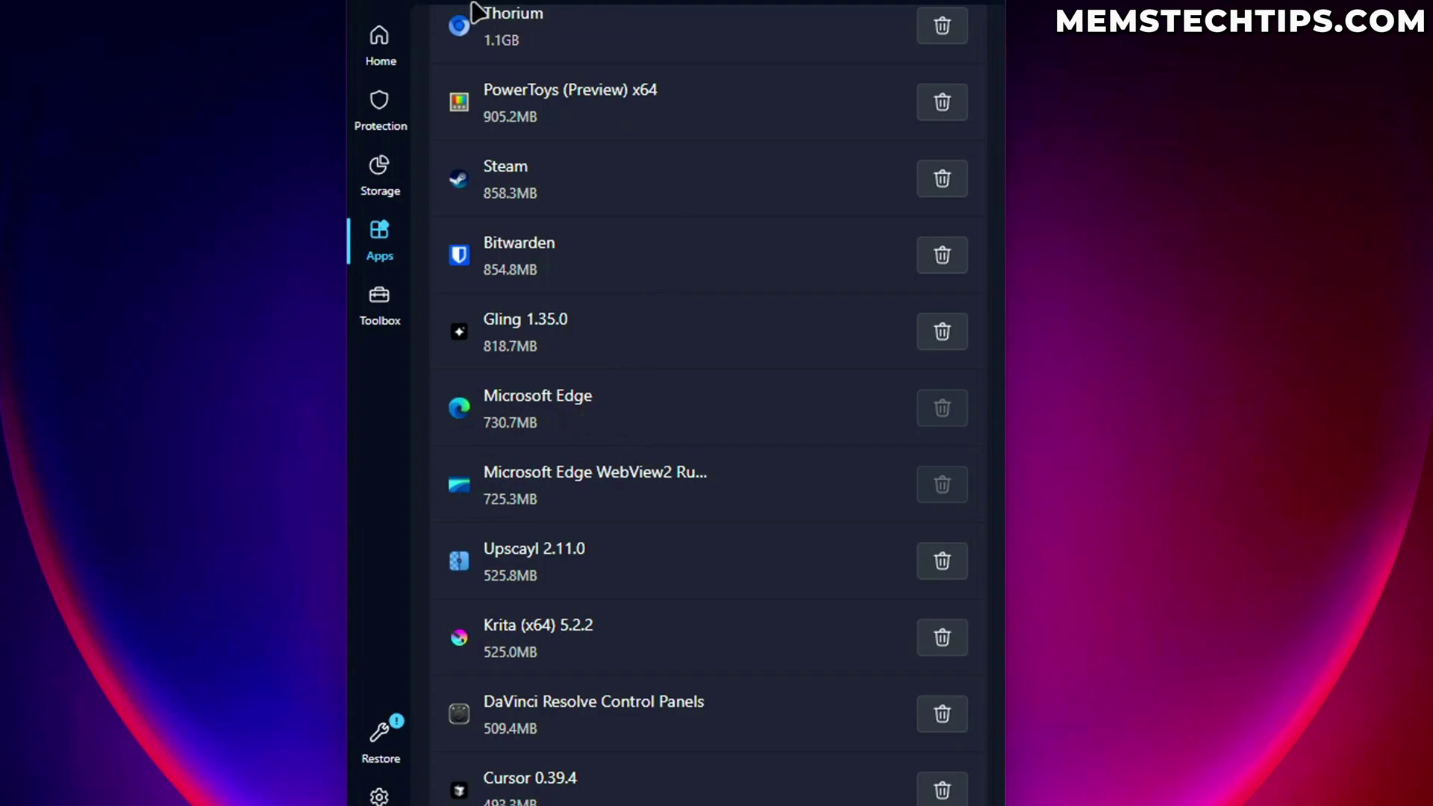
left_click(379, 235)
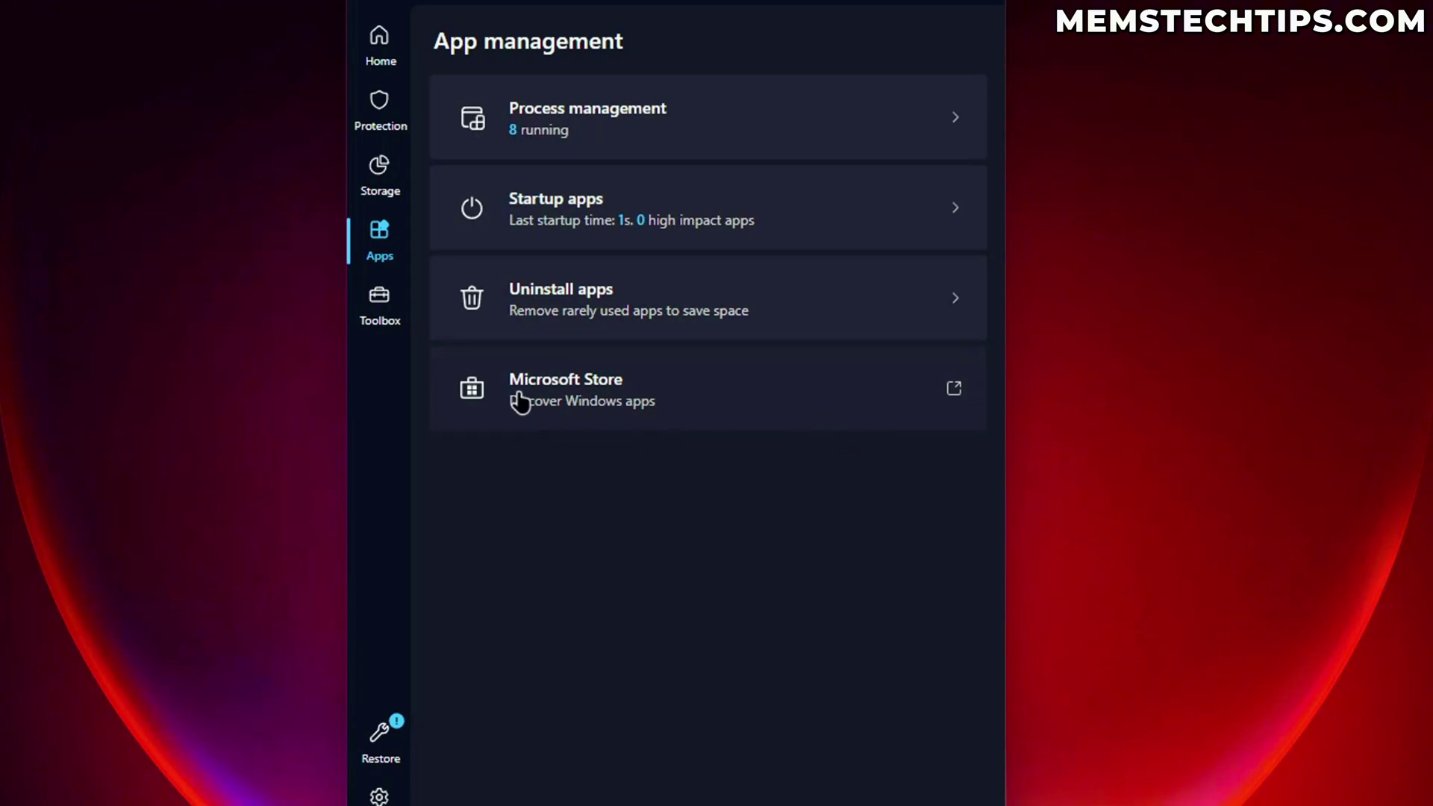
Step: Try the Microsoft Store link, dismiss its error, and go to the Toolbox page
left_click(732, 398)
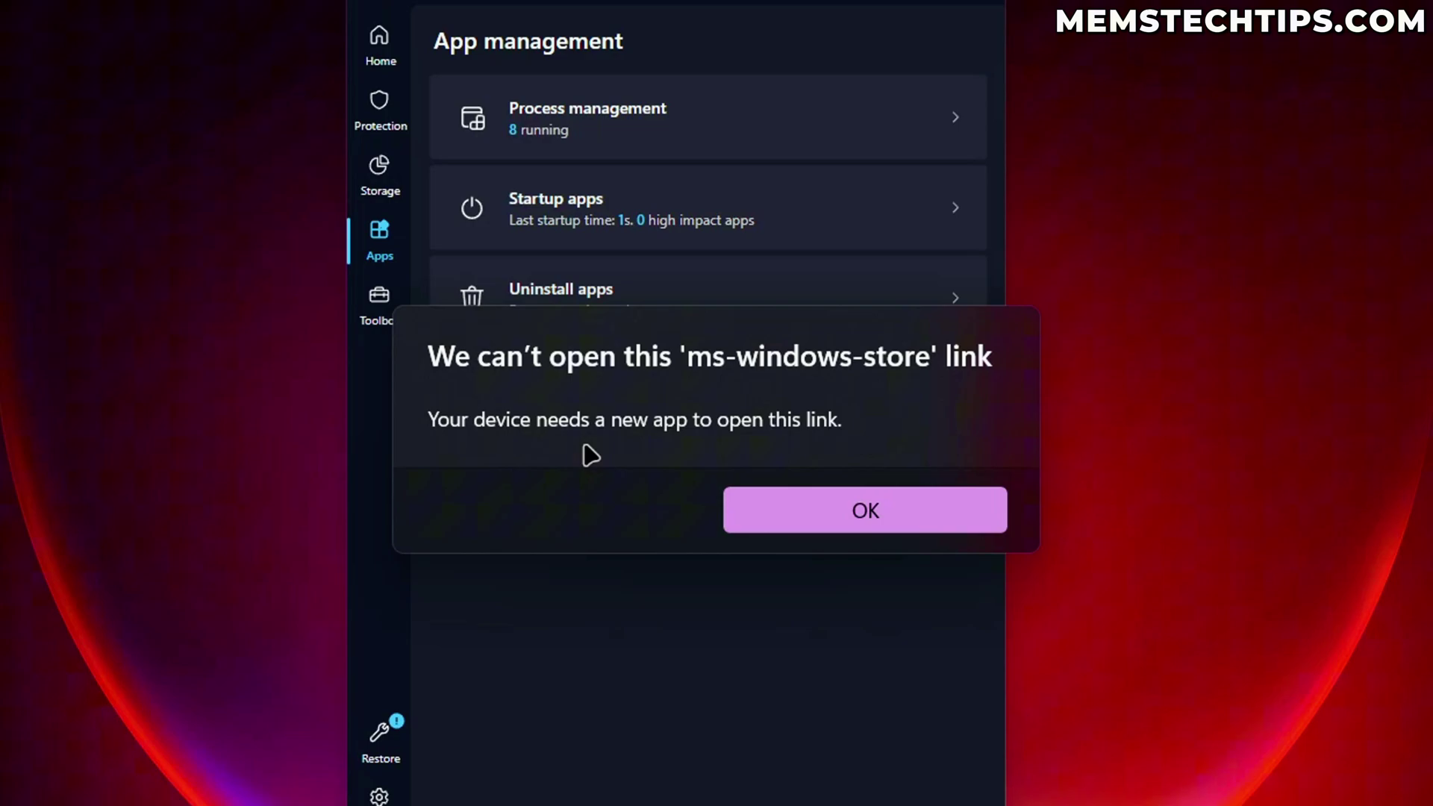
left_click(796, 518)
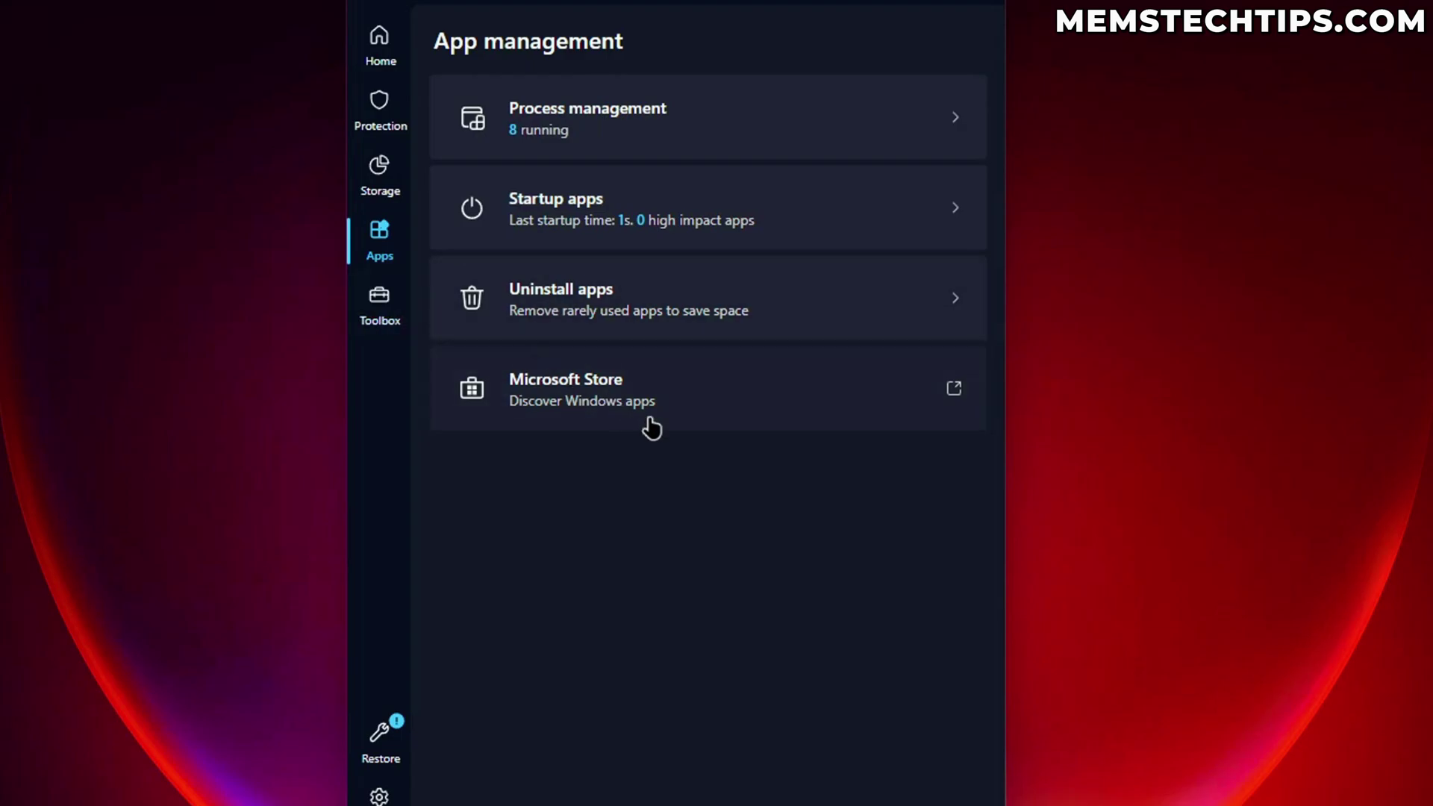
left_click(379, 310)
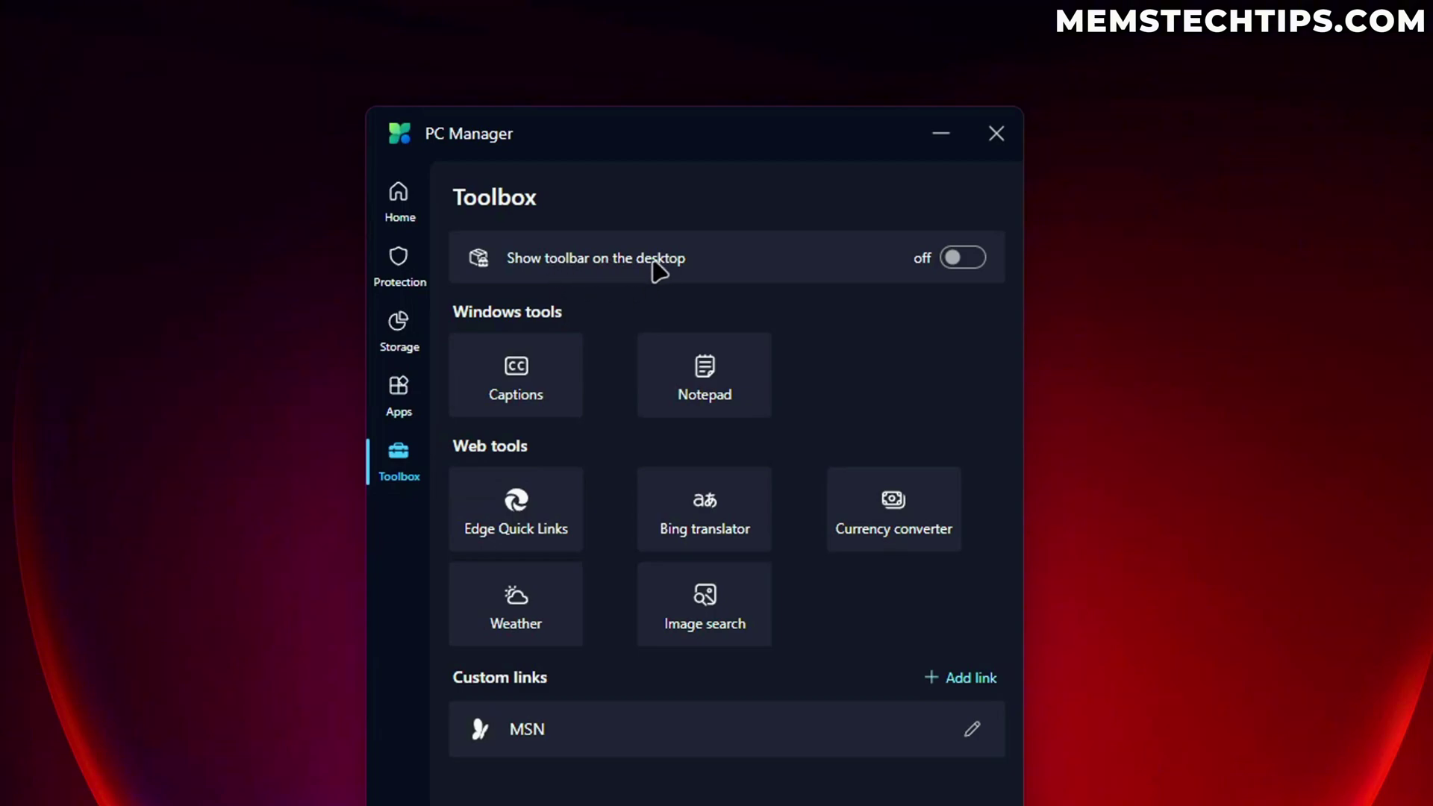
Step: Show the desktop toolbar, move it to the upper left, and run a quick boost
left_click(961, 258)
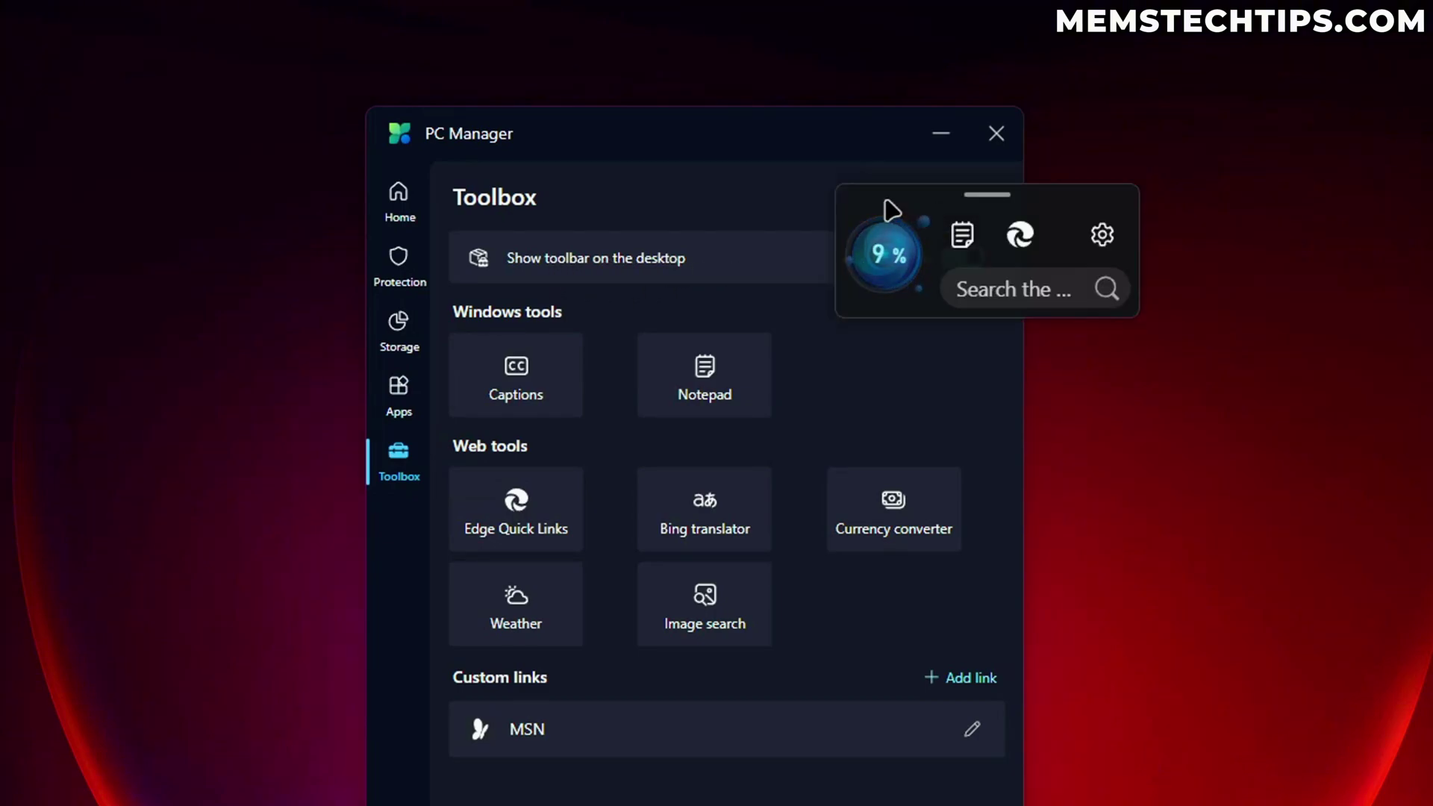
left_click_drag(943, 202, 141, 121)
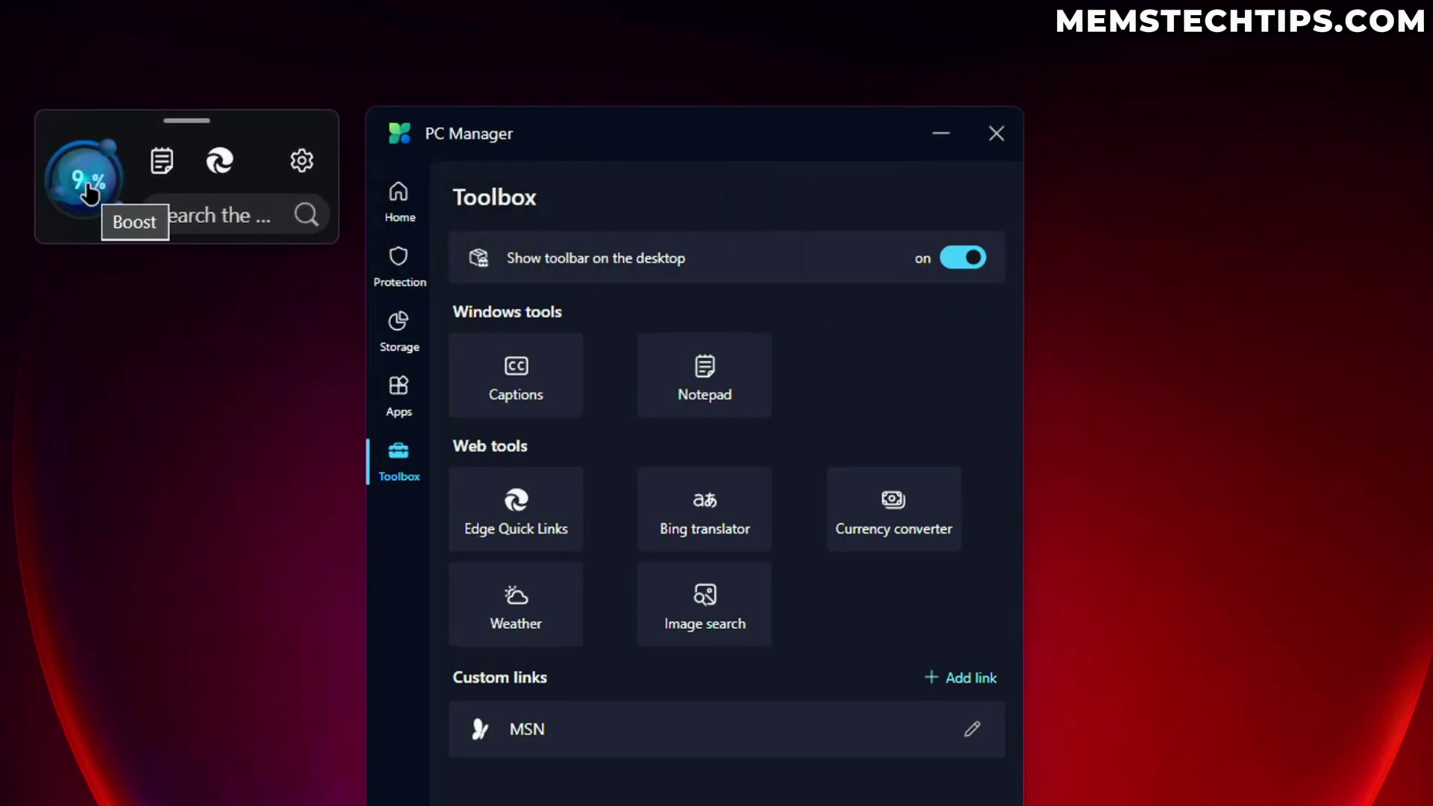
left_click(105, 192)
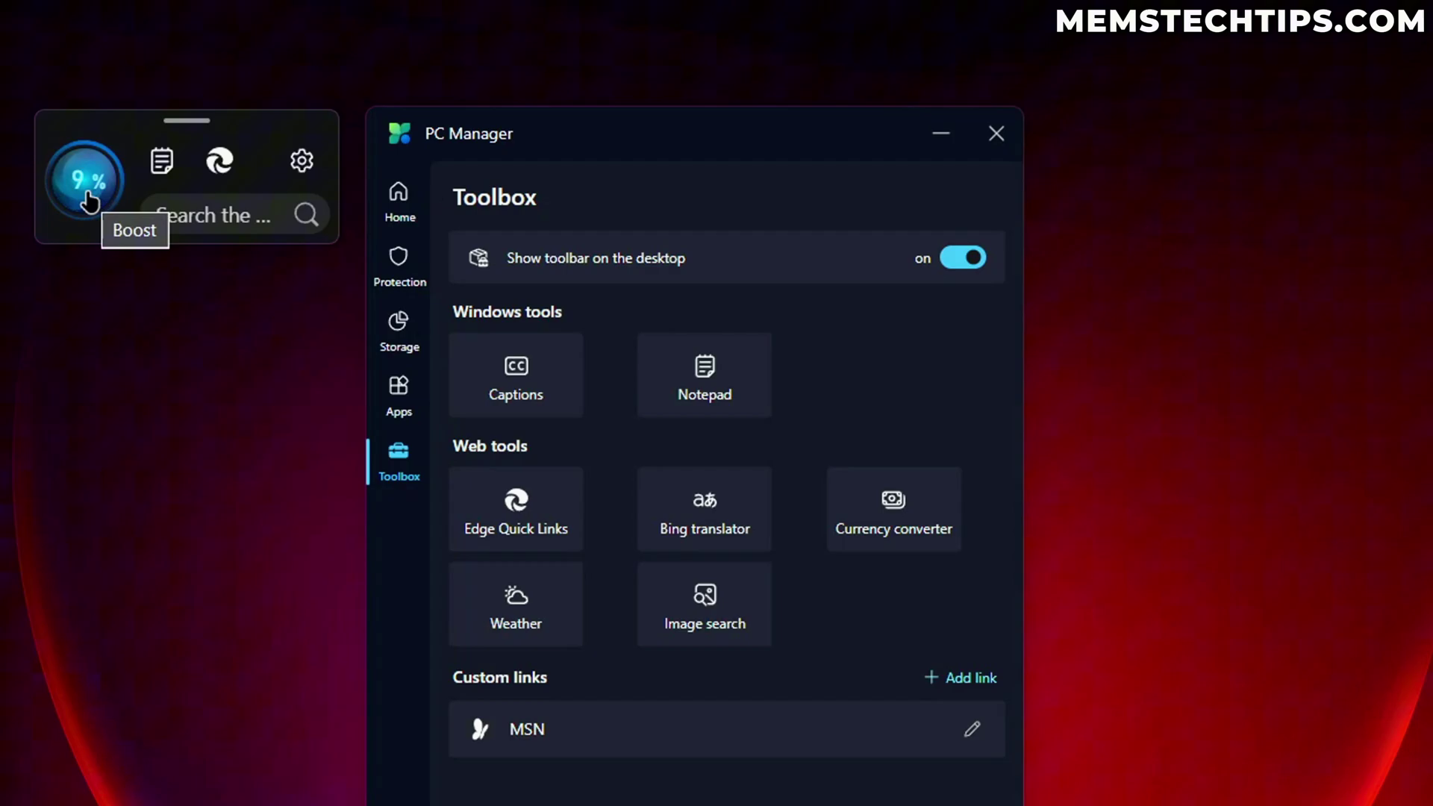
Step: Launch and close Notepad from the toolbar, then launch Edge via Quick Links
left_click(161, 165)
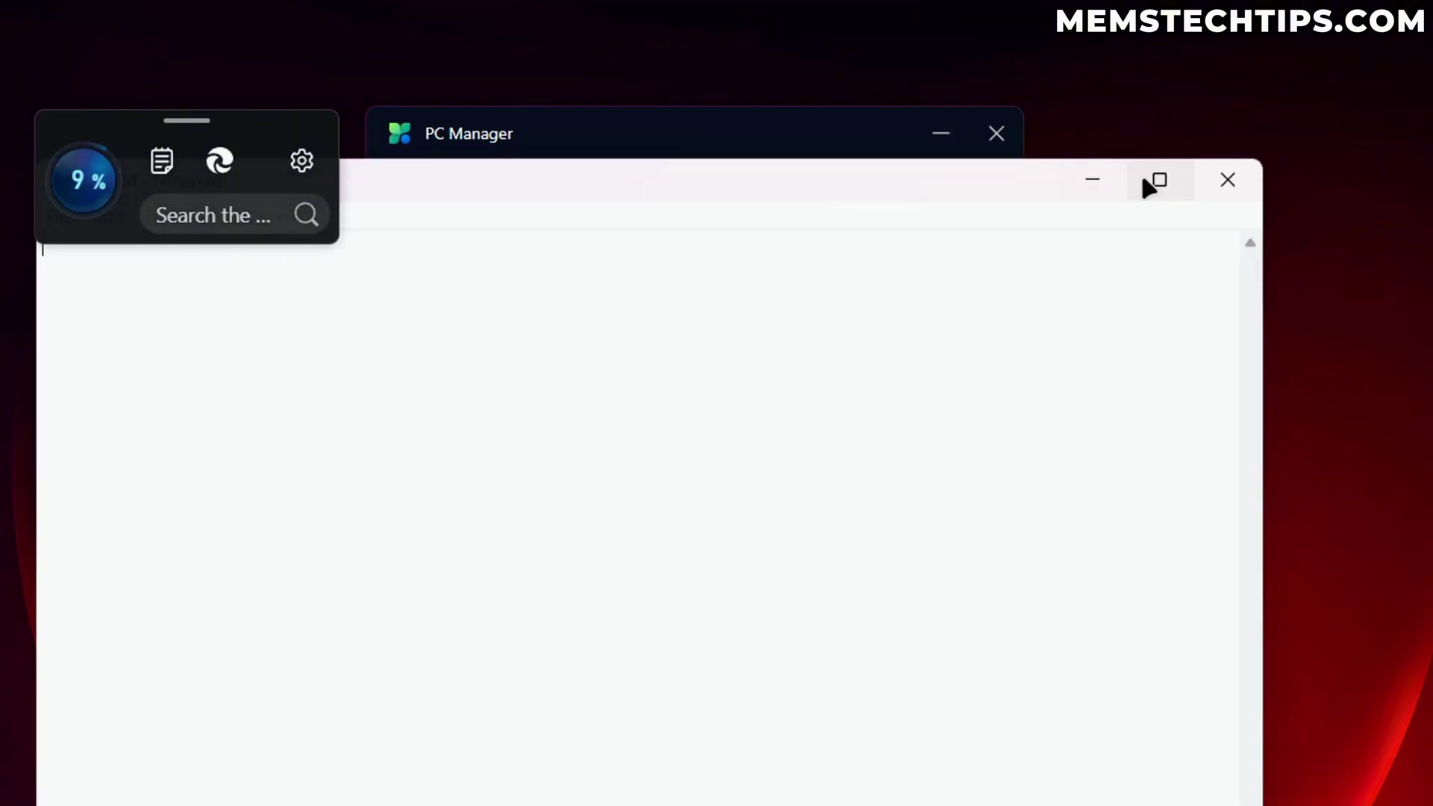
left_click(1224, 179)
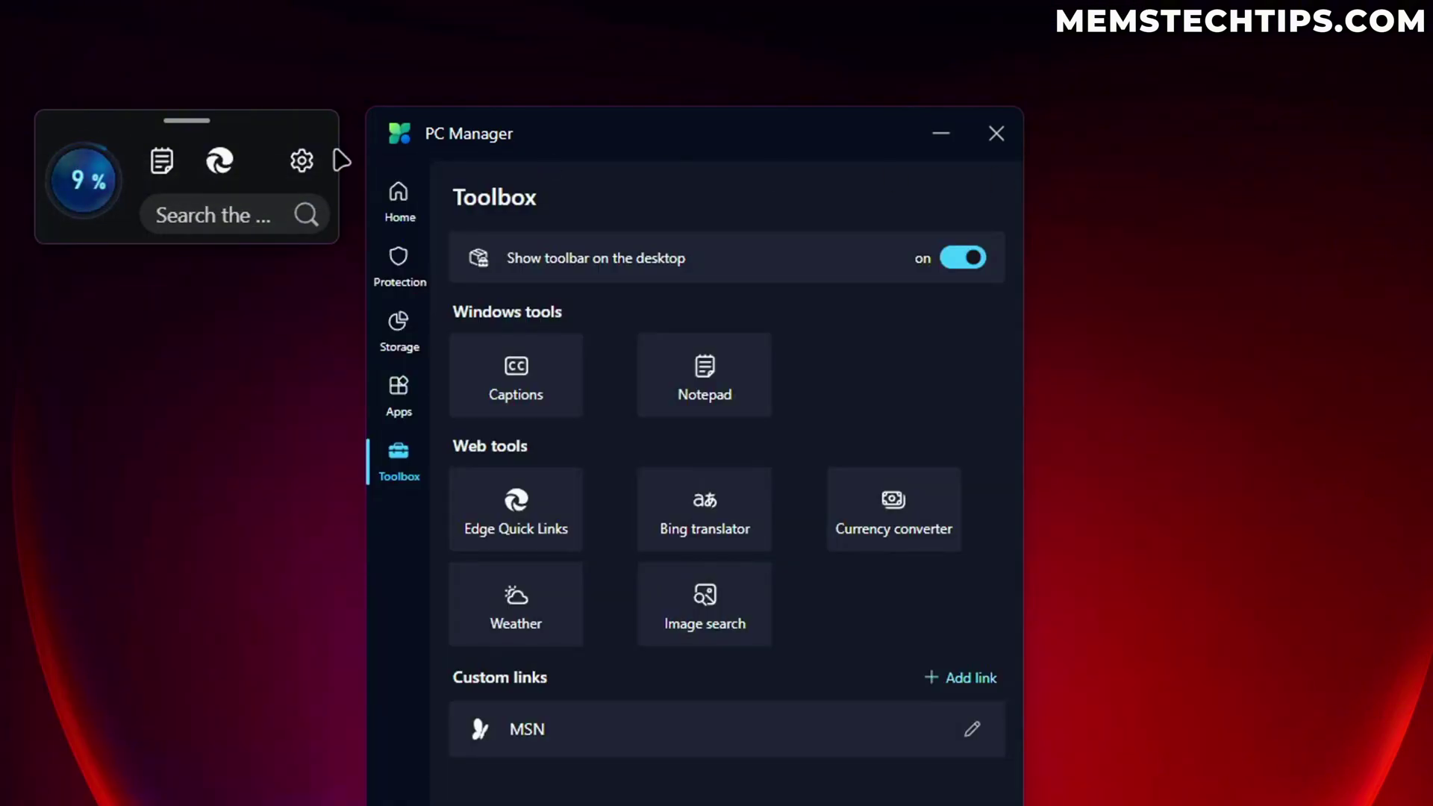
left_click(220, 162)
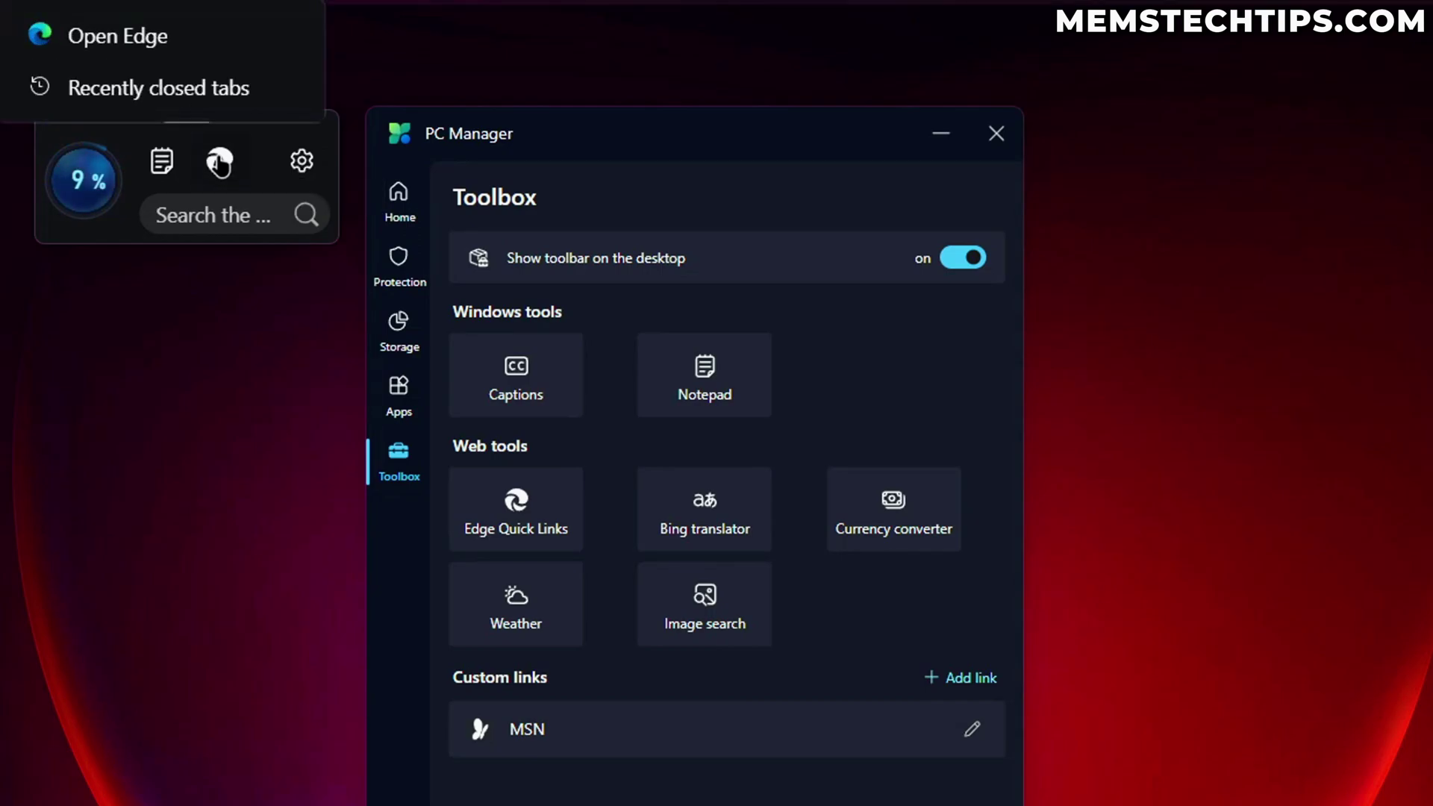
left_click(73, 39)
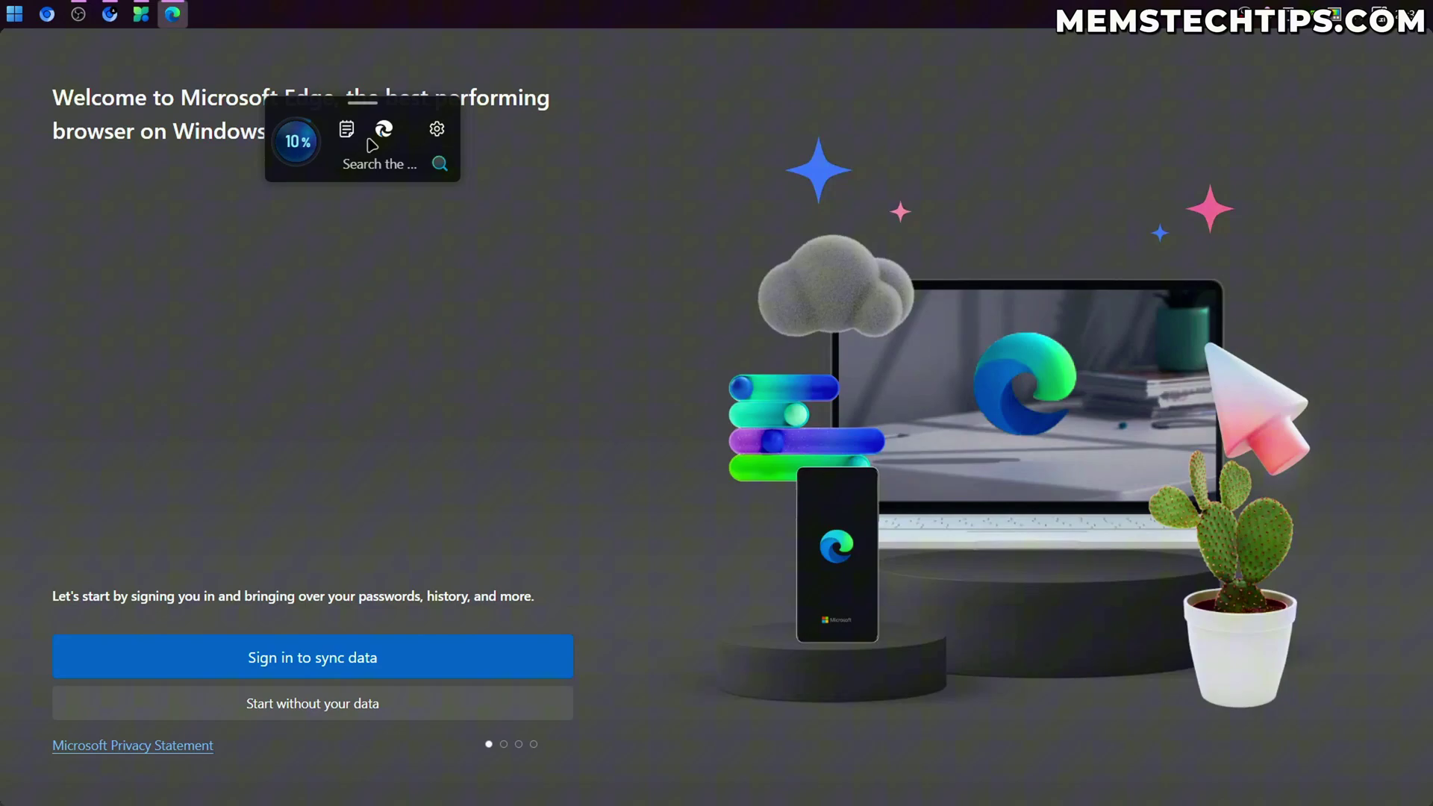
Step: Finish Edge first-run setup without signing in, skipping import and activity sharing
left_click_drag(363, 108, 679, 62)
left_click(313, 702)
left_click(144, 702)
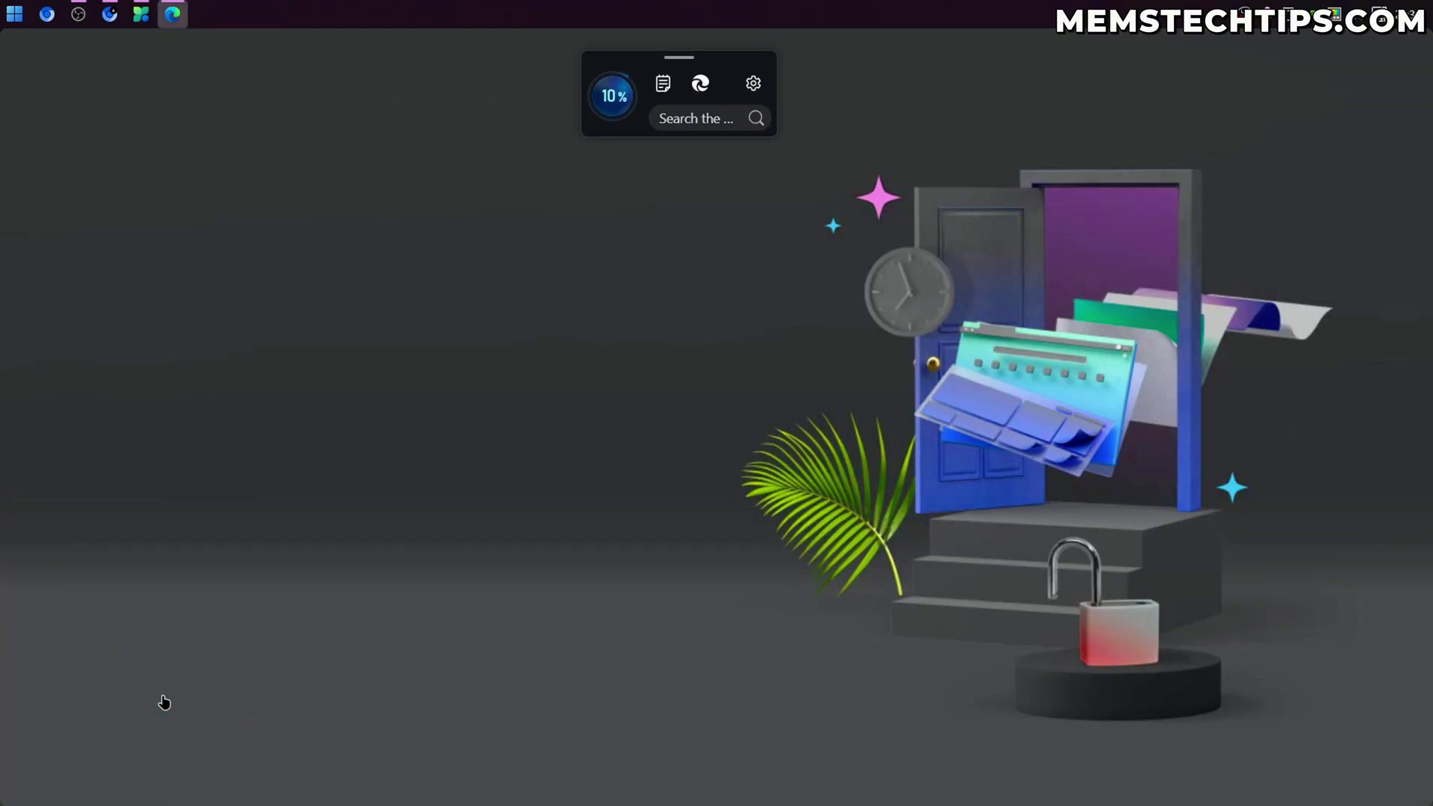
left_click(317, 709)
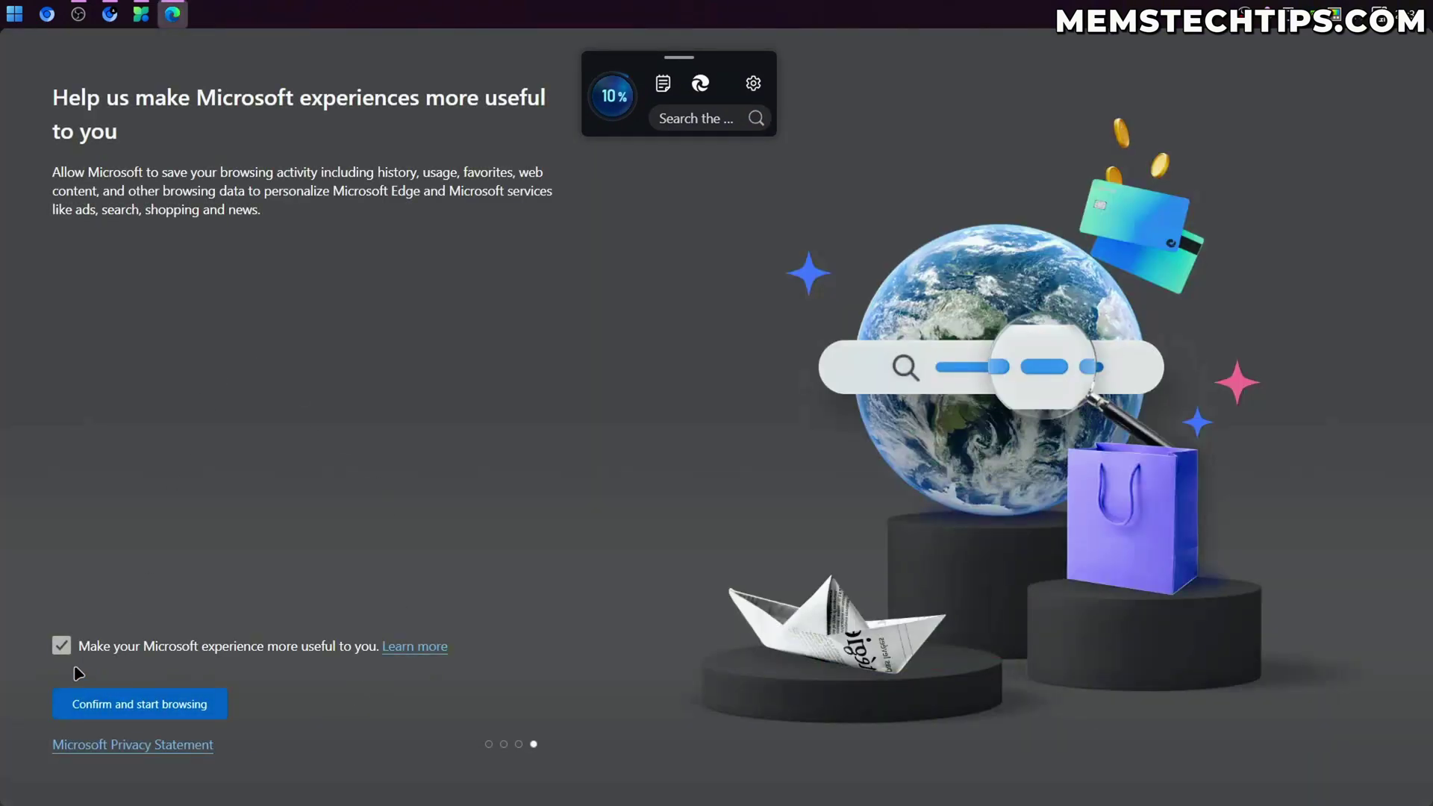
left_click(60, 648)
left_click(150, 715)
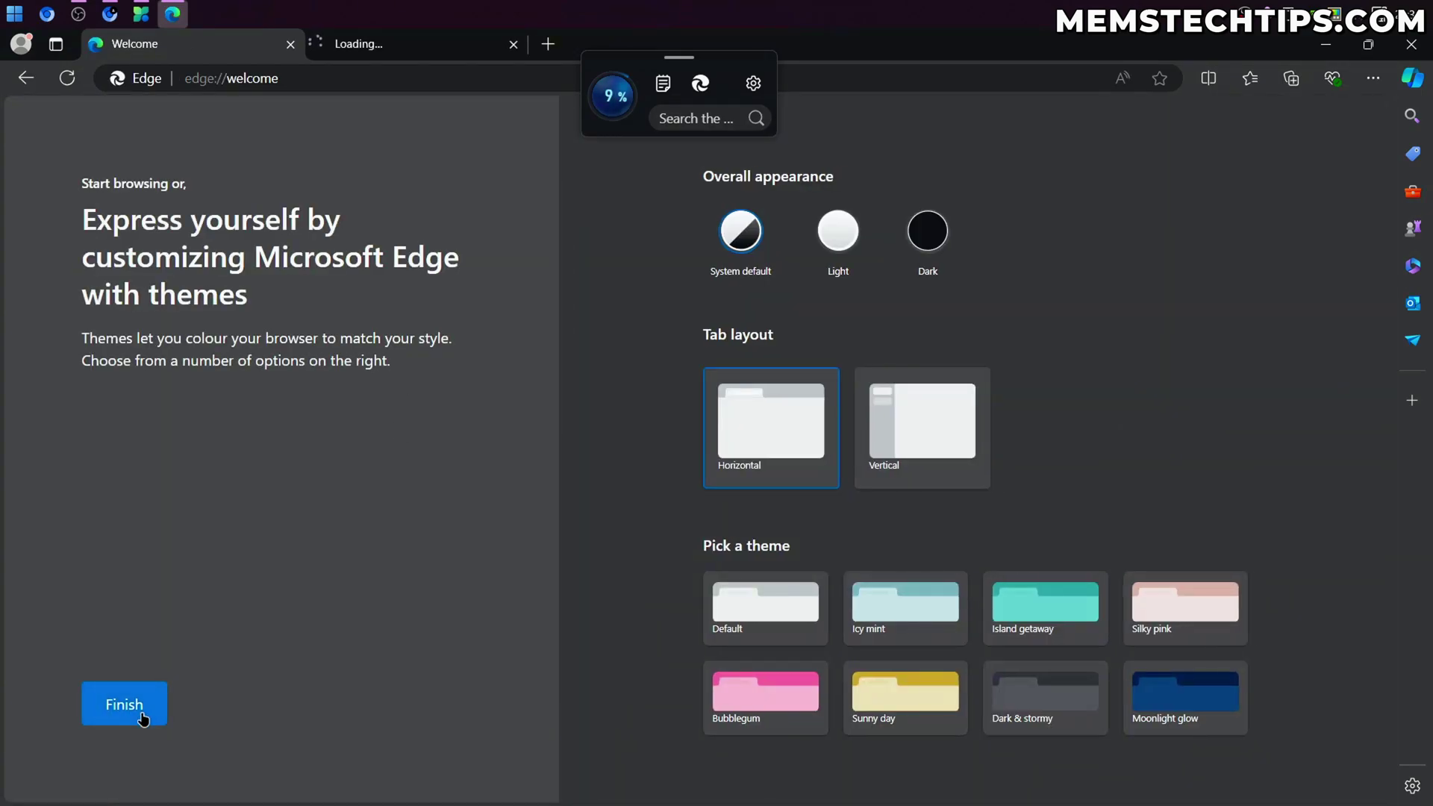
left_click(141, 715)
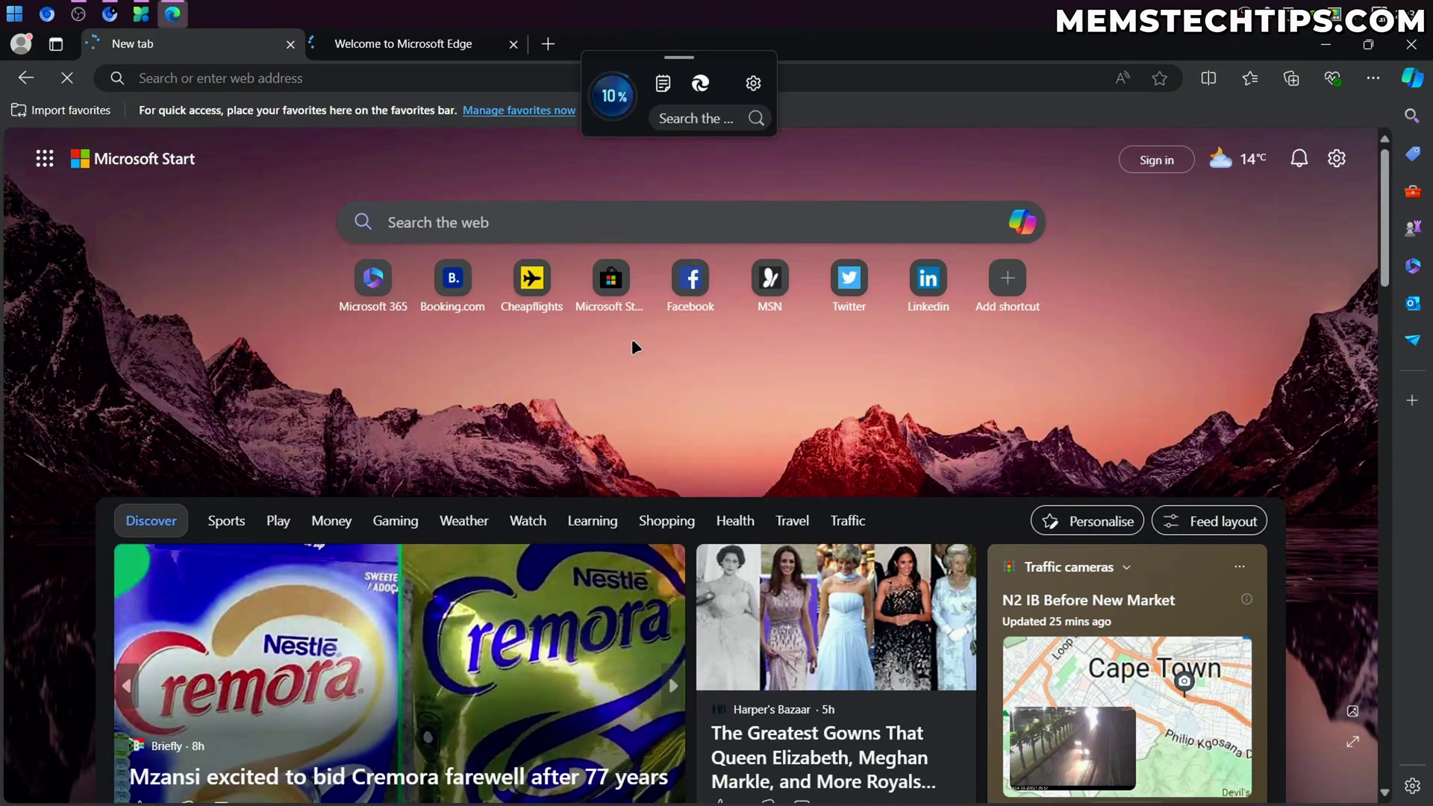
Step: Close the Welcome tab, turn off the new tab news feed, and close Edge
left_click(513, 44)
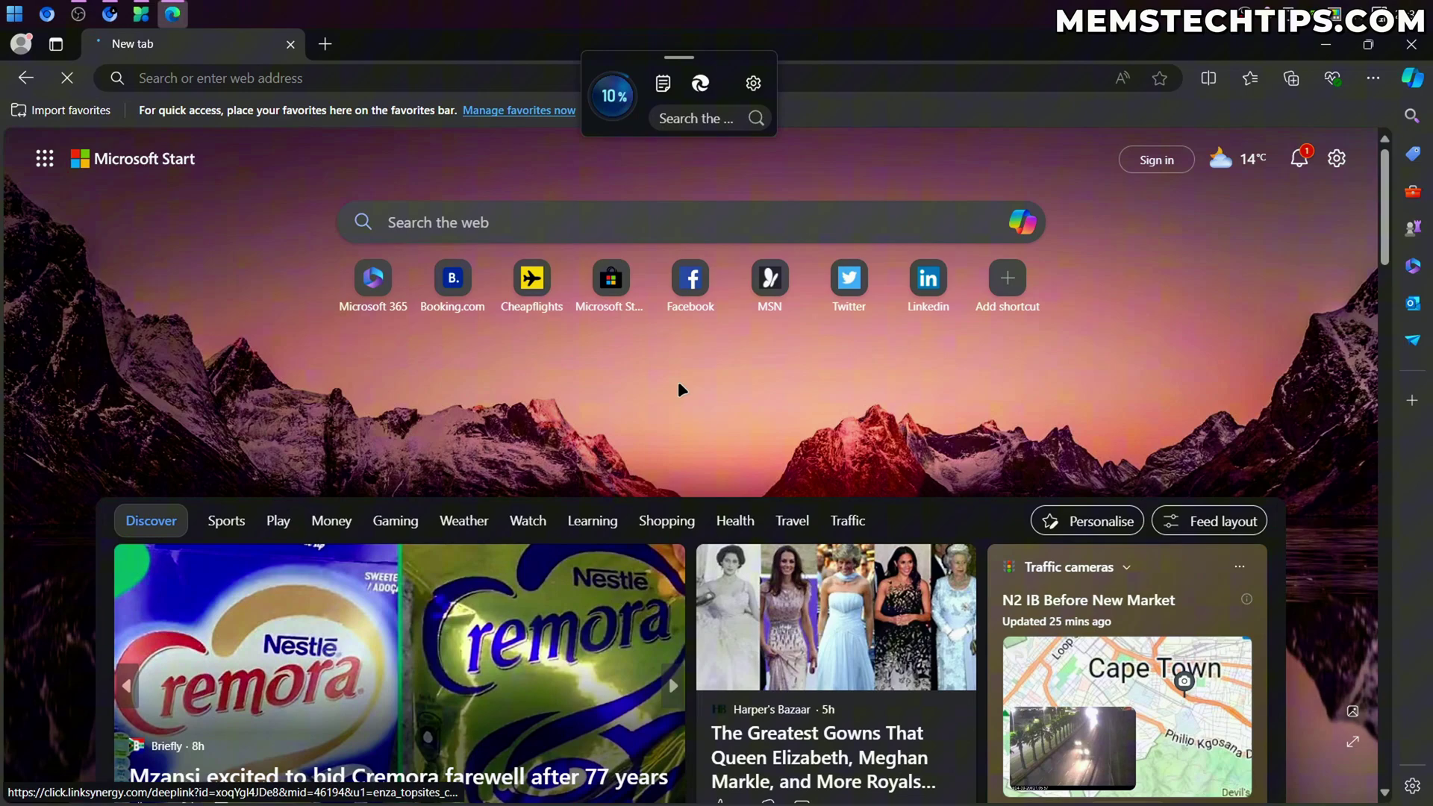
scroll(1359, 382, "down", 5)
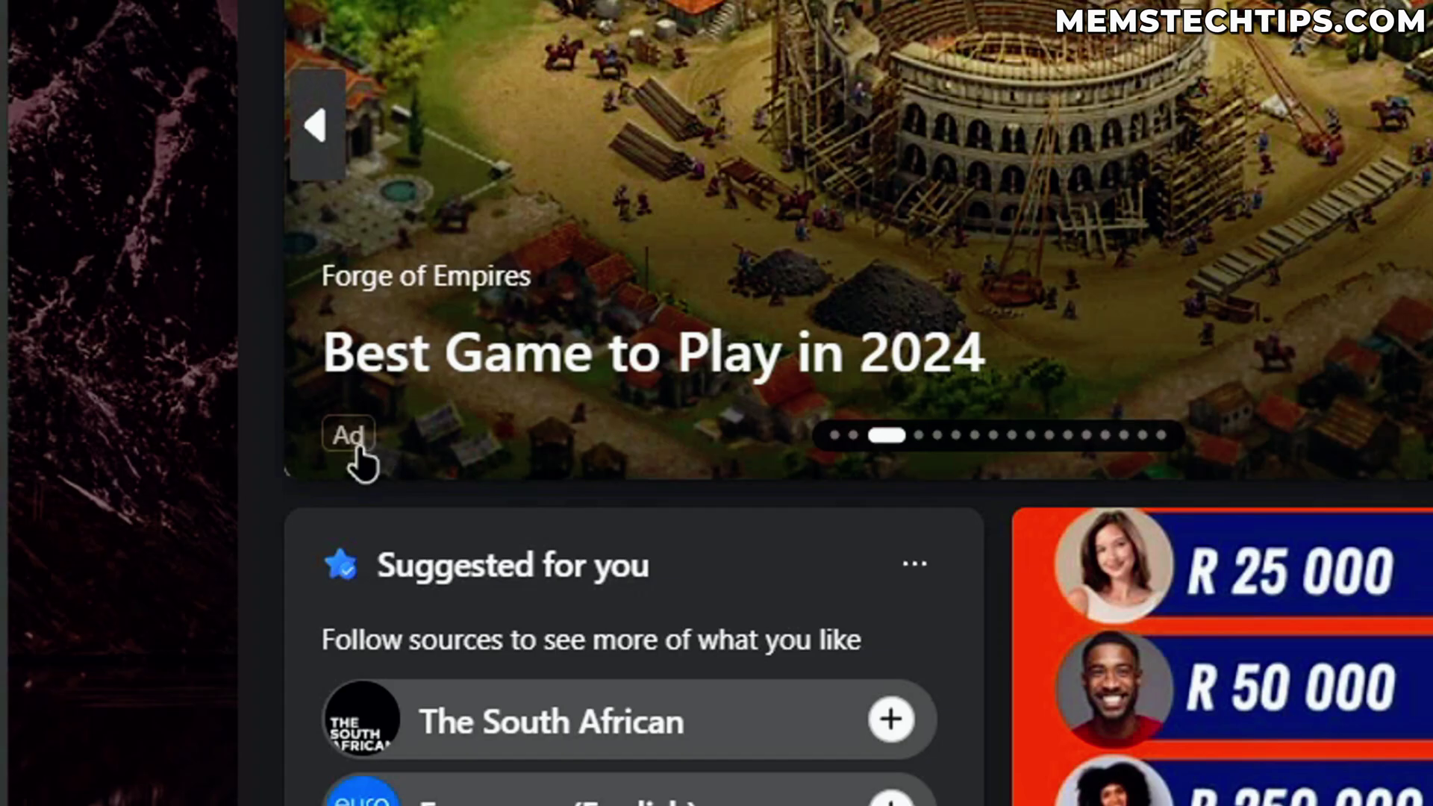
scroll(727, 523, "down", 4)
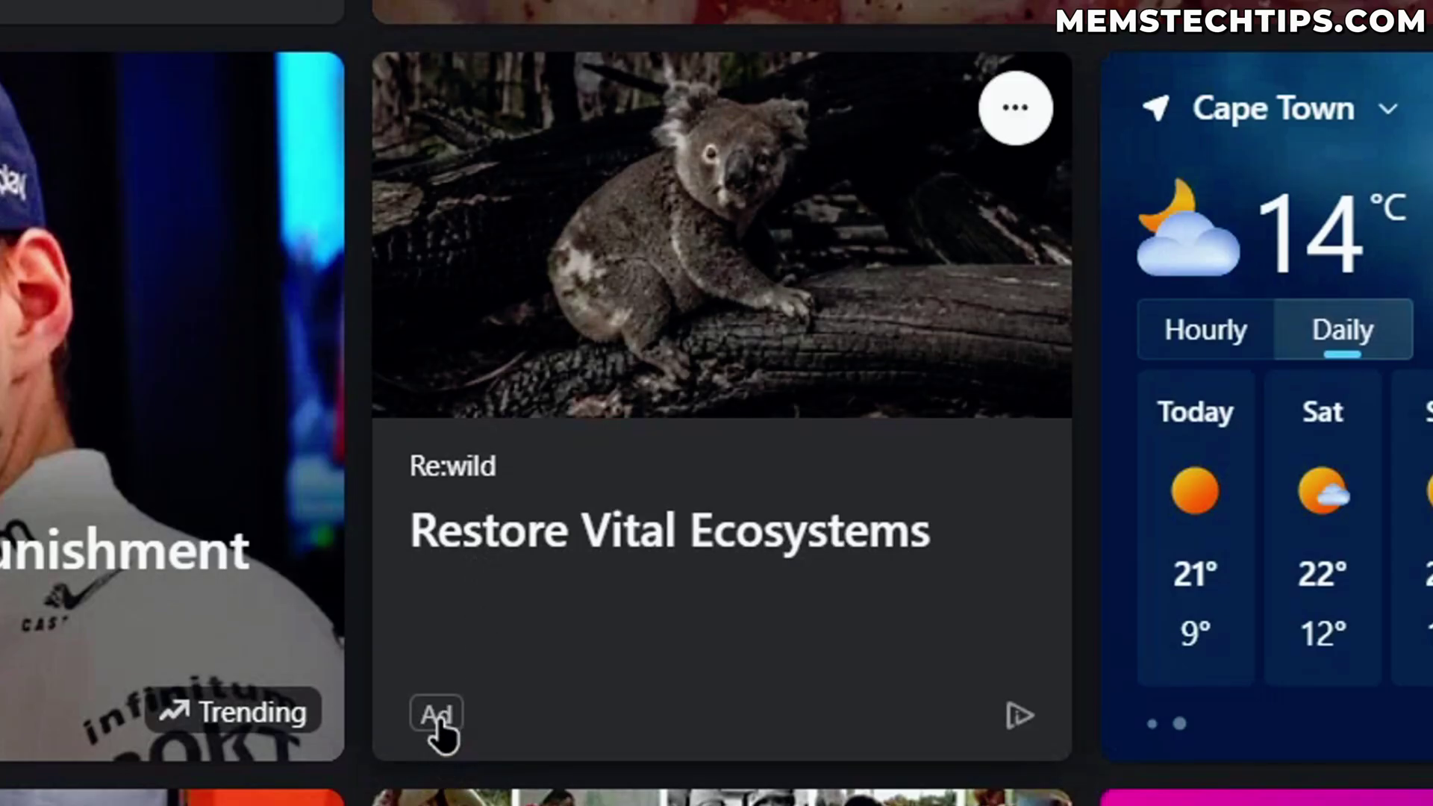
scroll(438, 729, "down", 8)
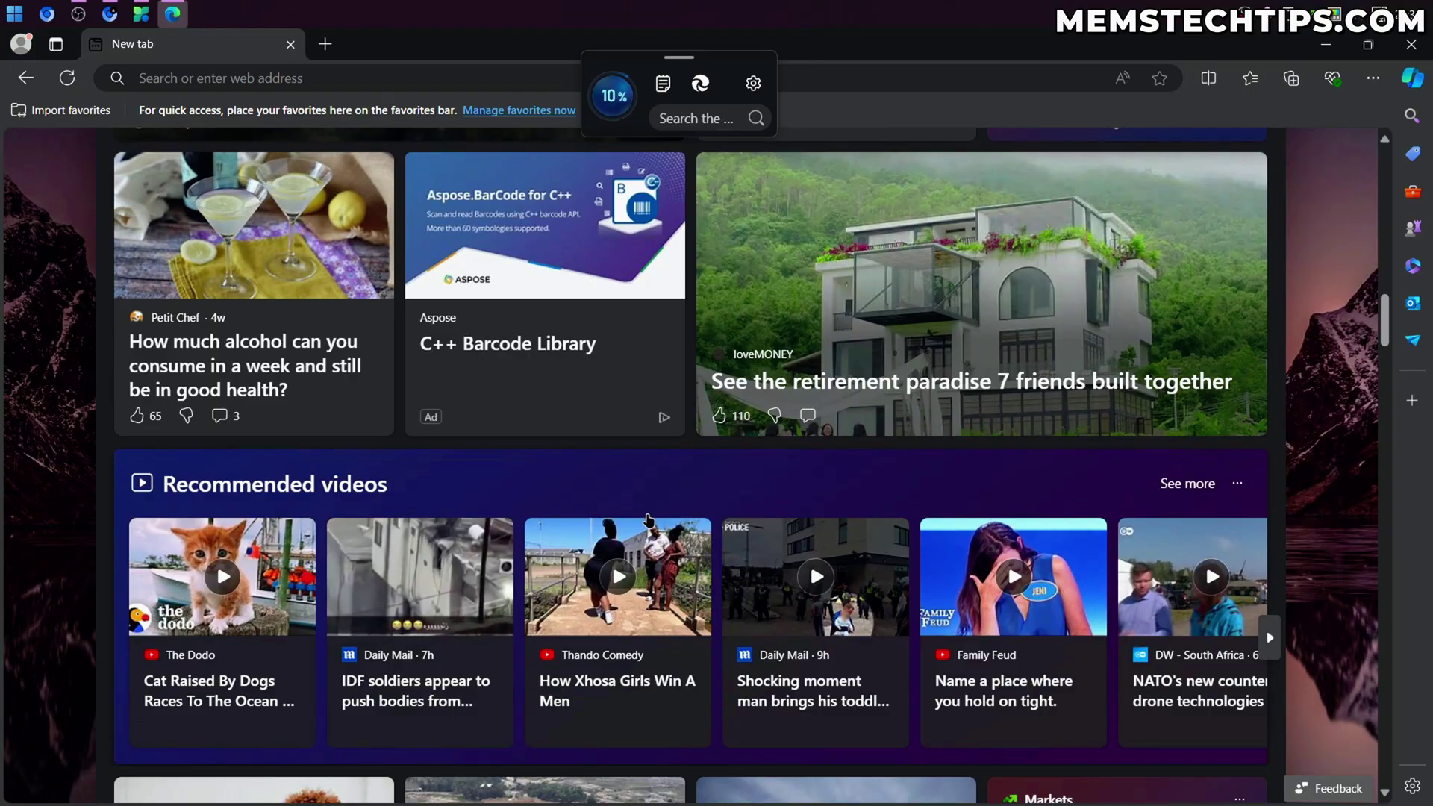
scroll(678, 385, "up", 12)
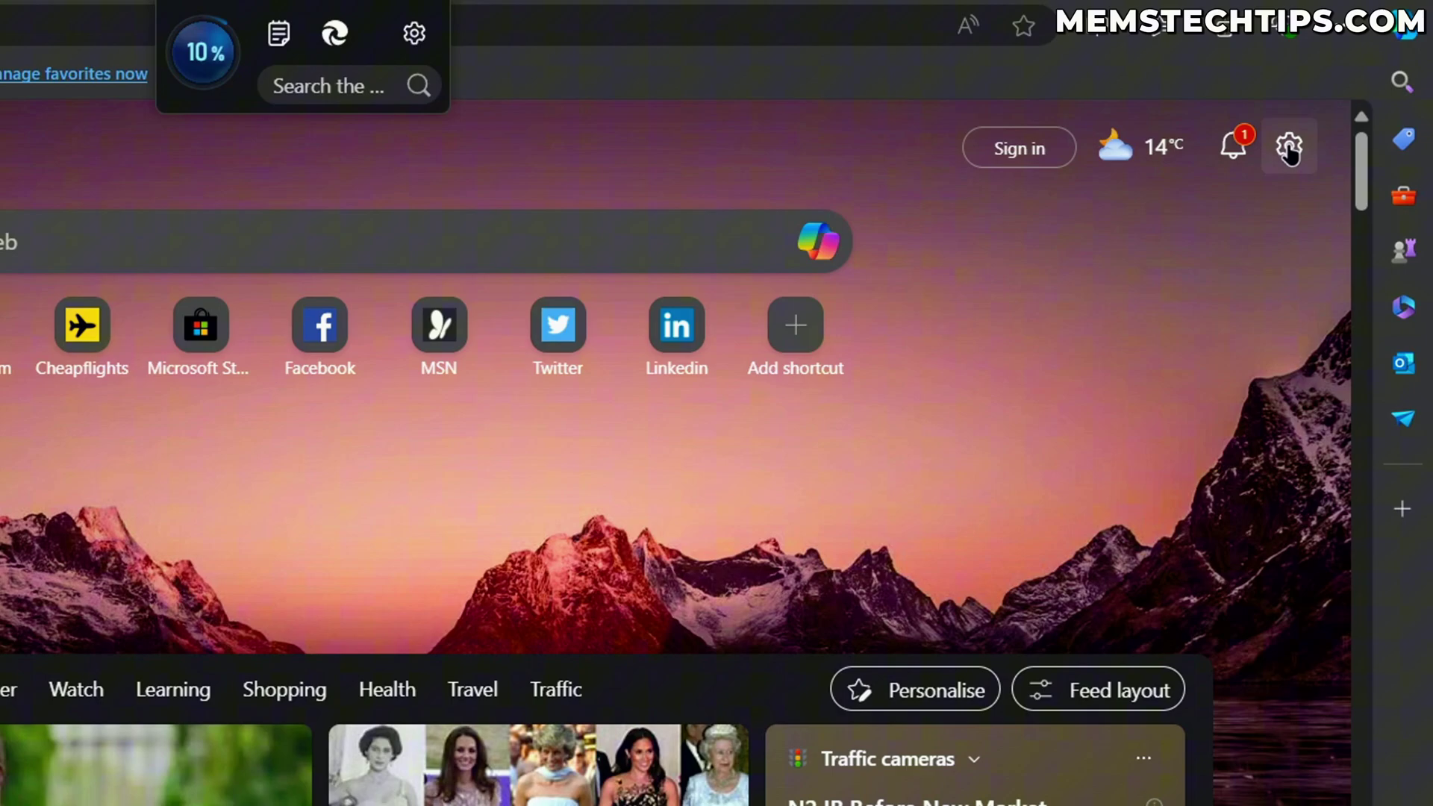
left_click(1336, 158)
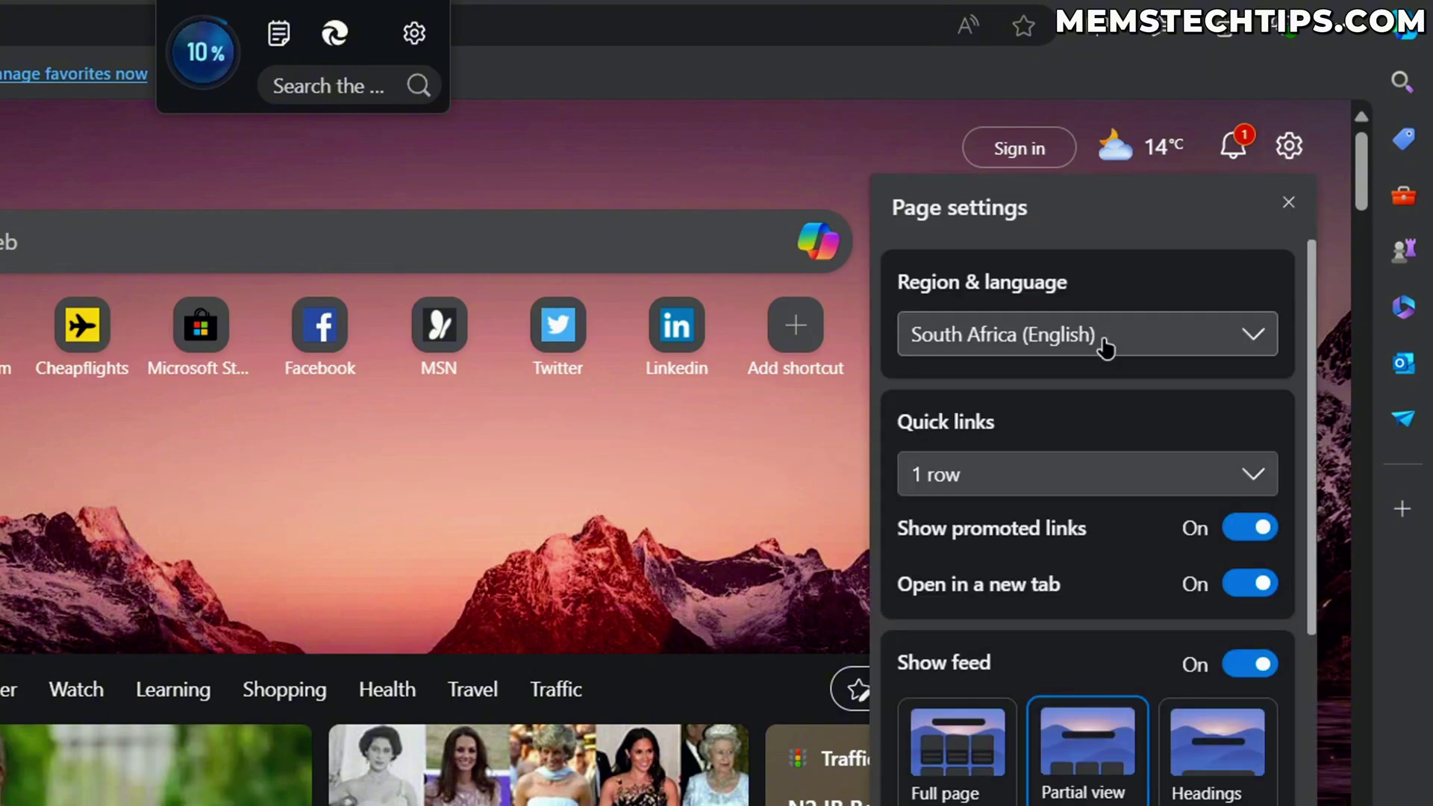
scroll(1127, 509, "down", 3)
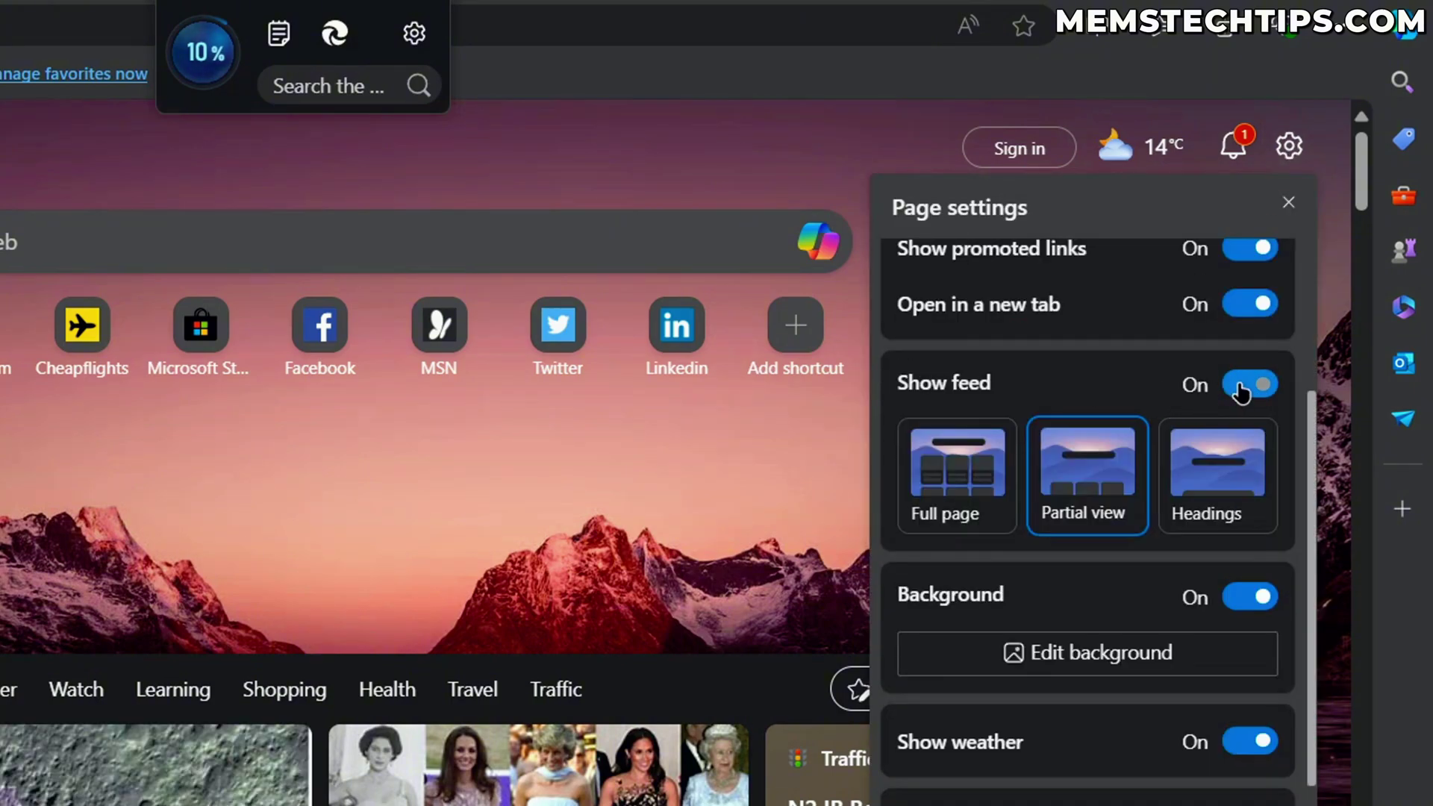
left_click(1241, 387)
left_click(839, 509)
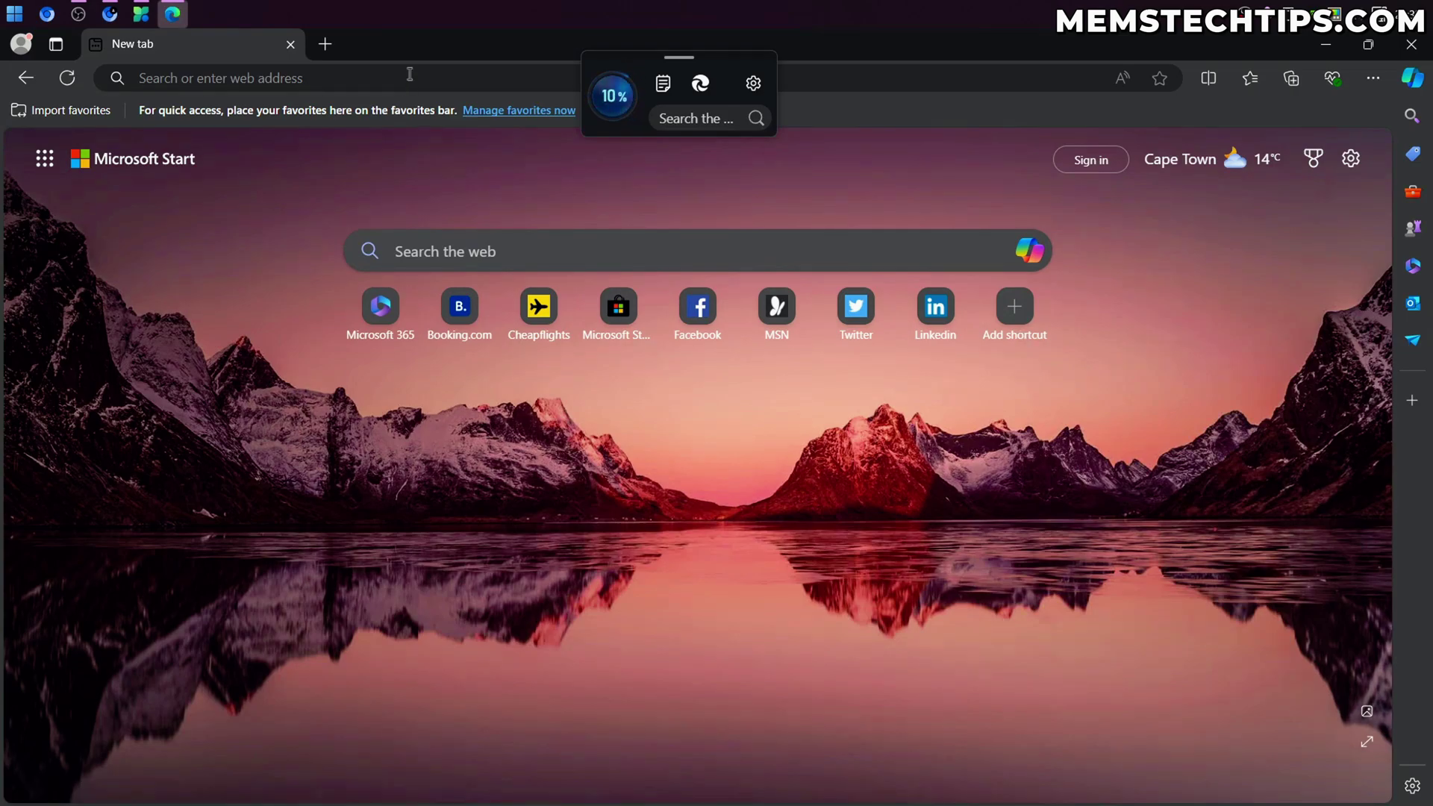
left_click(1411, 45)
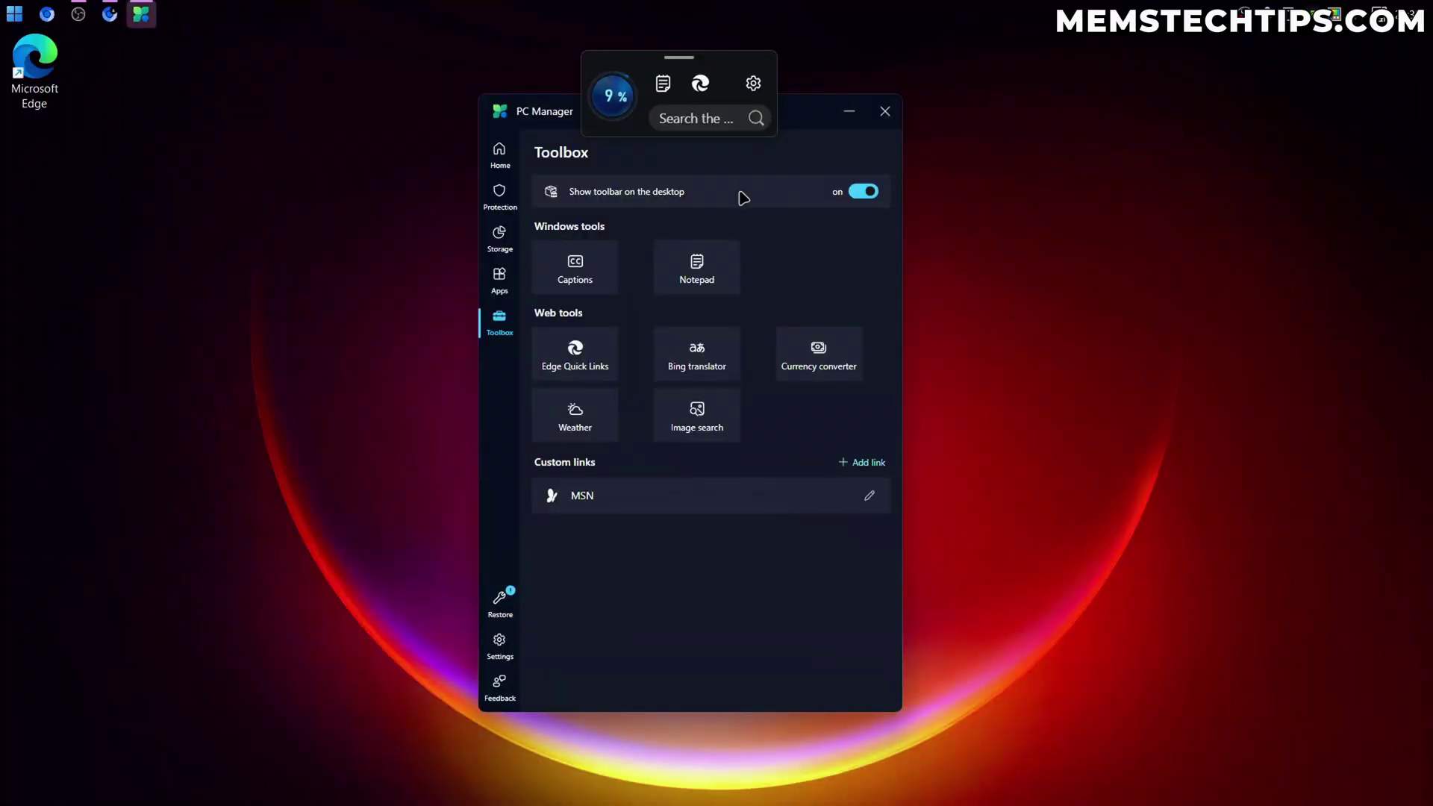
Step: Reposition the desktop toolbar and scroll through the tools that can be added to it
left_click(648, 65)
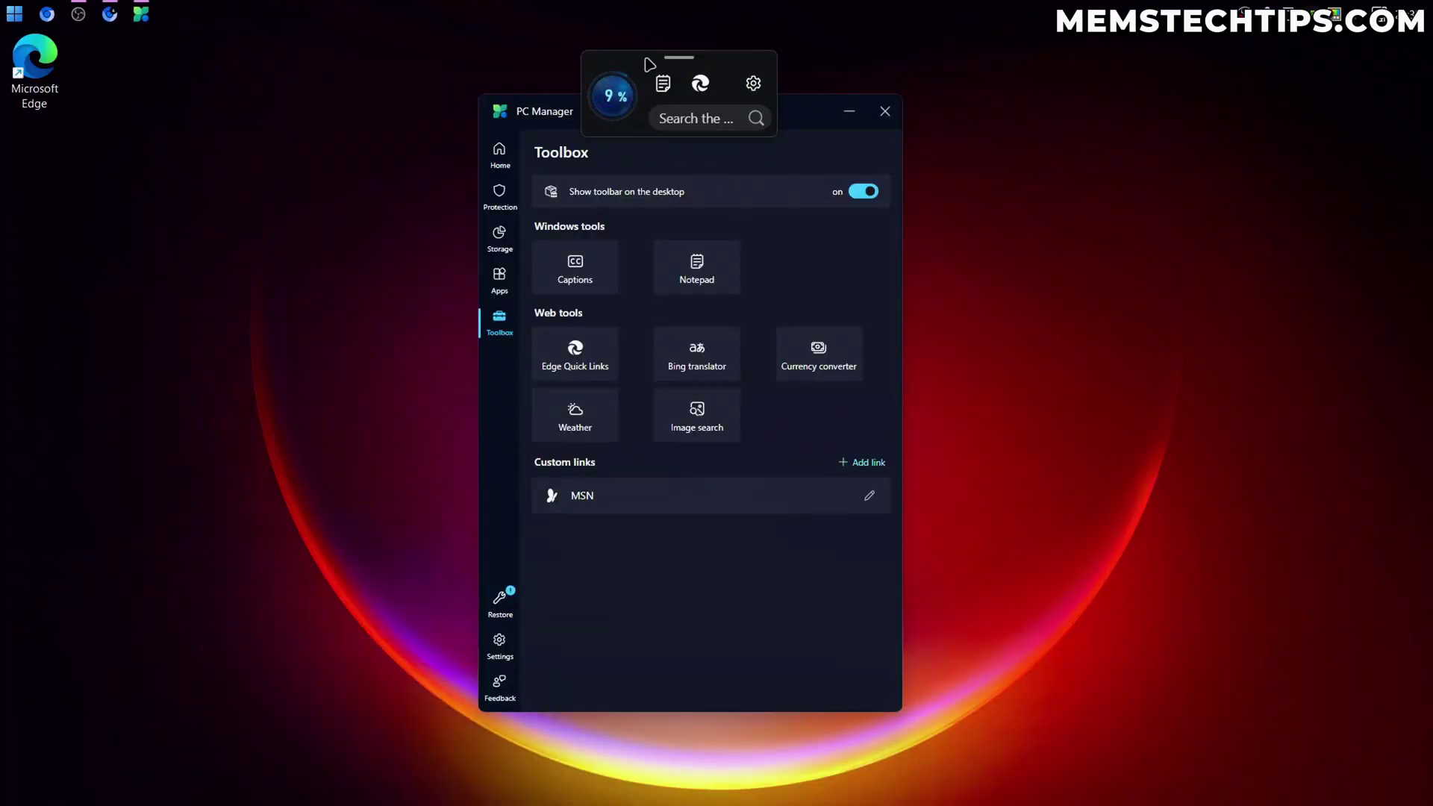
mouse_move(648, 65)
left_mouse_down()
mouse_move(656, 121)
mouse_move(649, 68)
left_mouse_up()
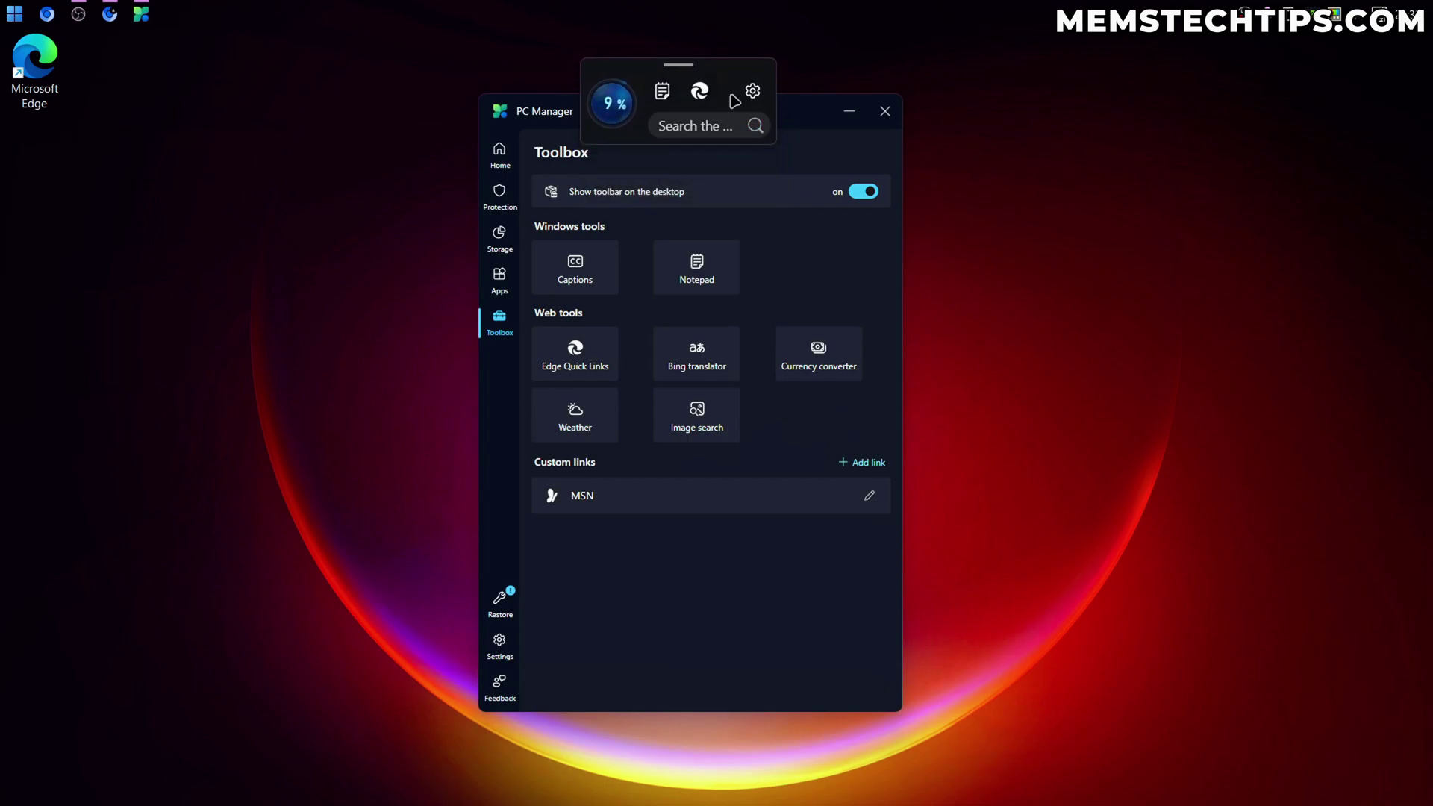
left_click(753, 92)
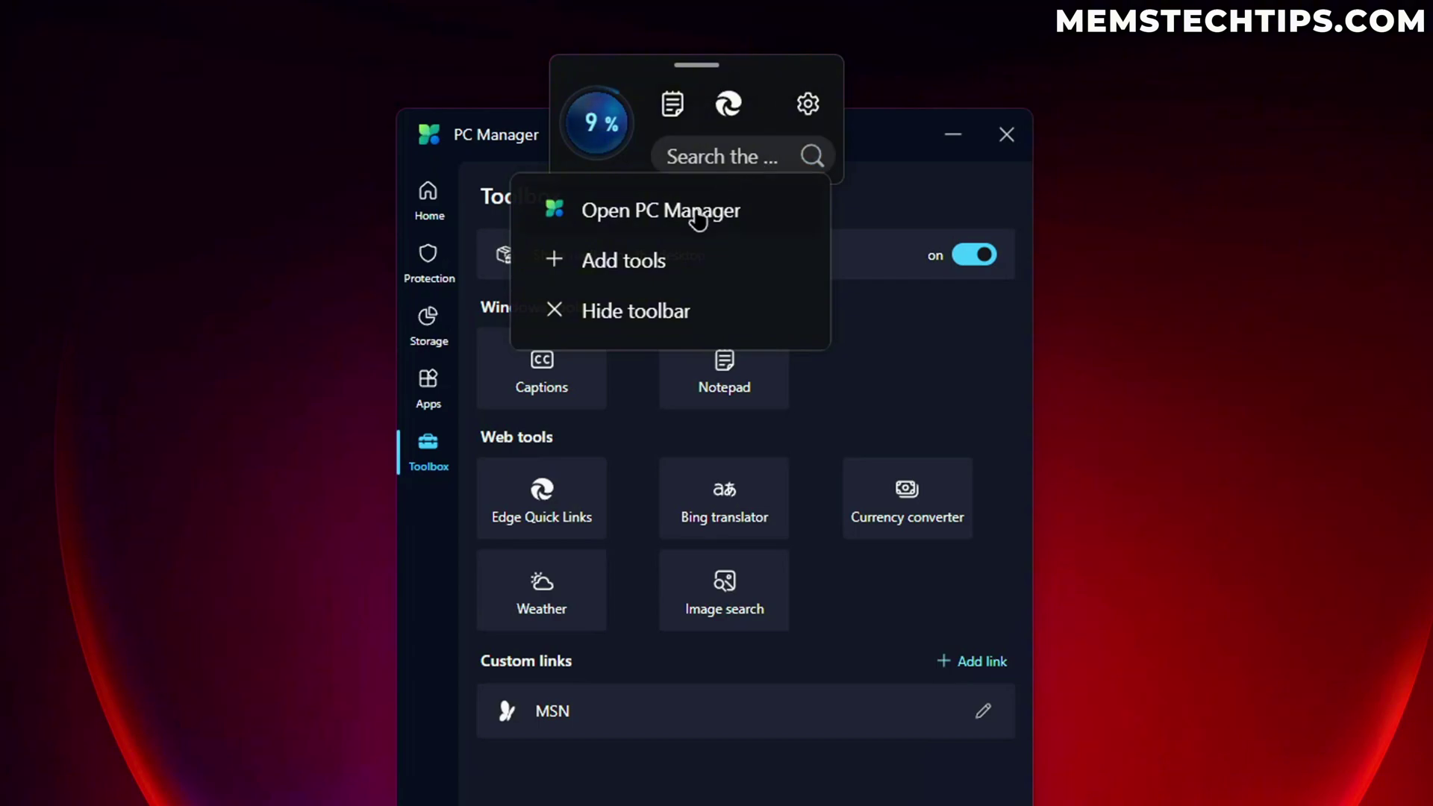
left_click(639, 263)
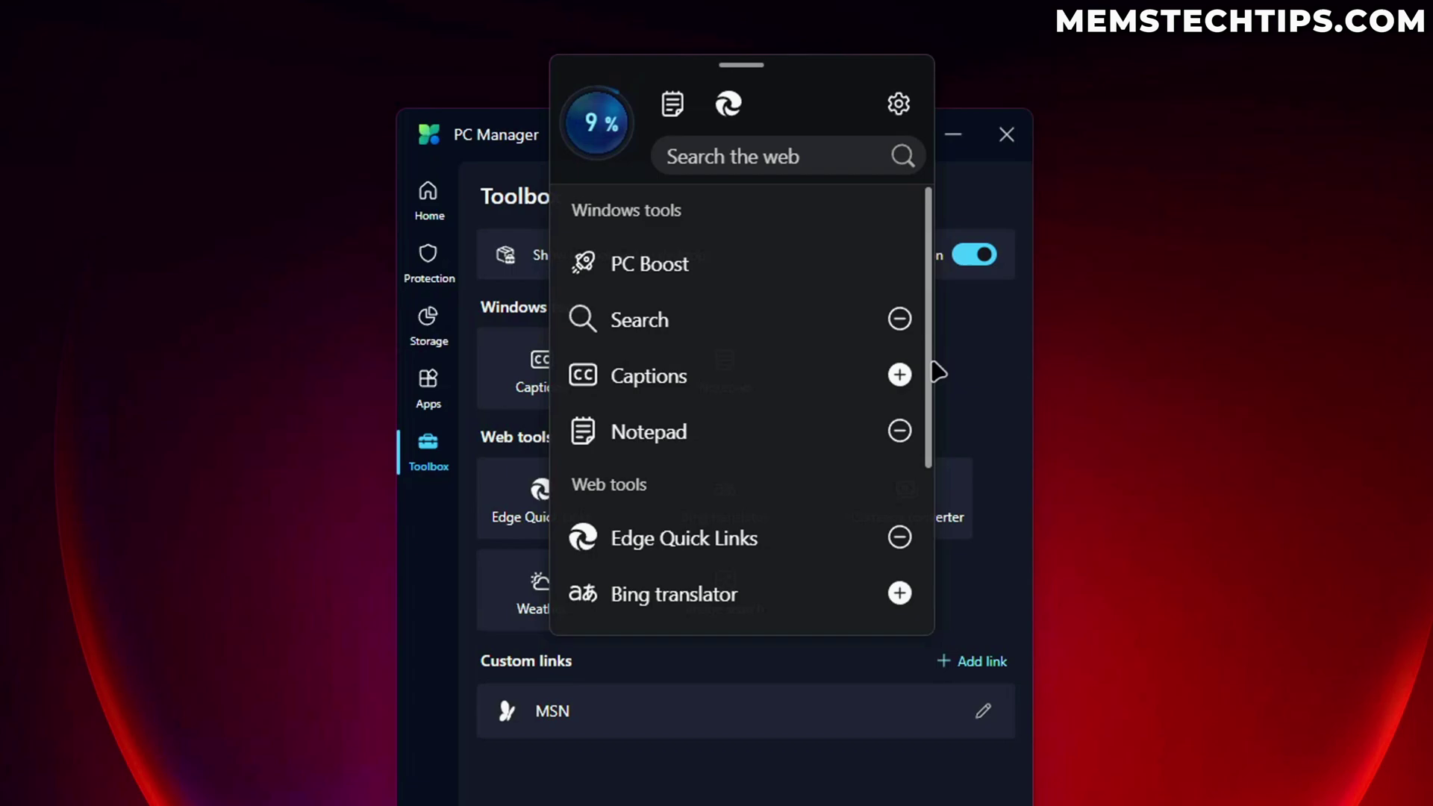
scroll(925, 396, "down", 5)
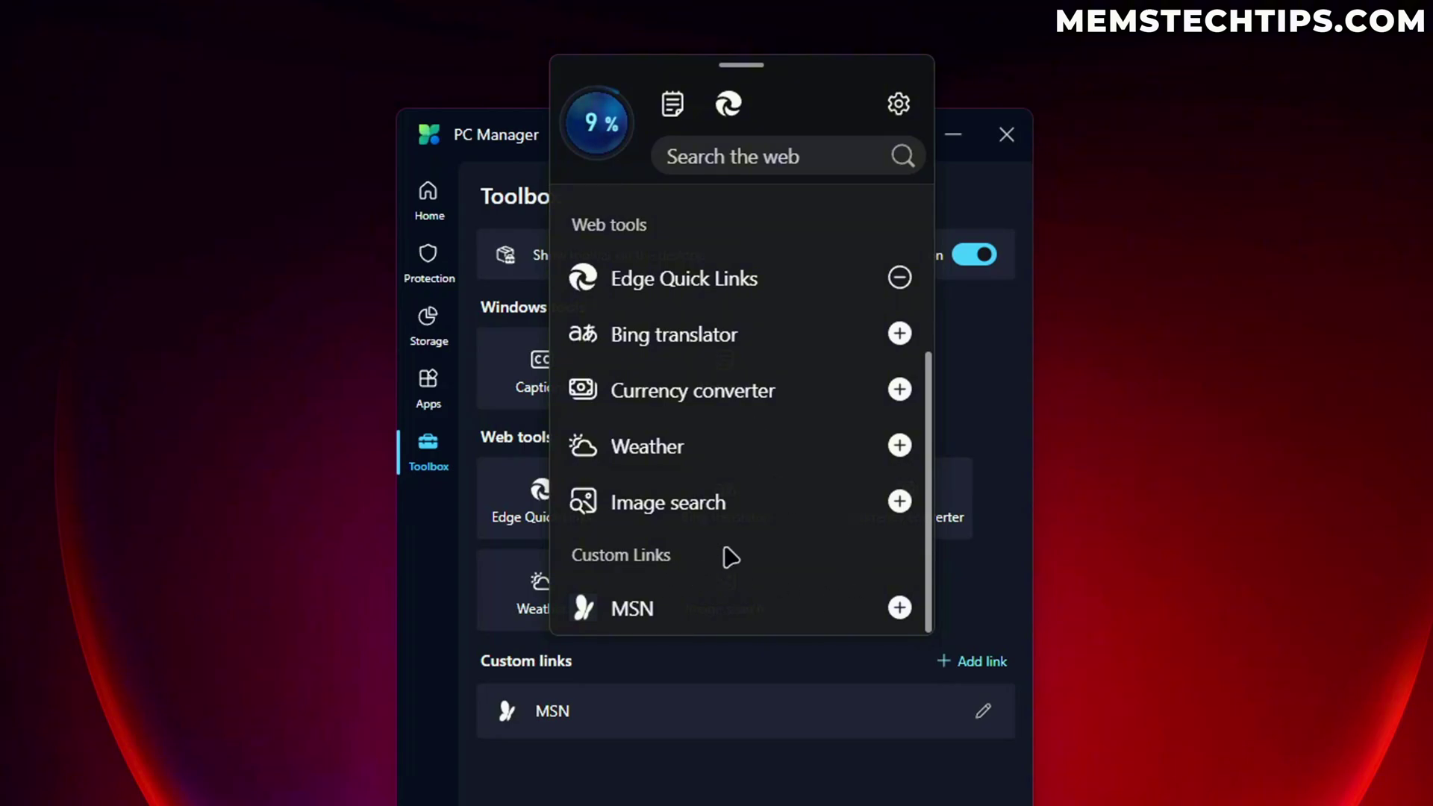
scroll(763, 415, "up", 3)
scroll(889, 310, "down", 3)
scroll(873, 396, "up", 3)
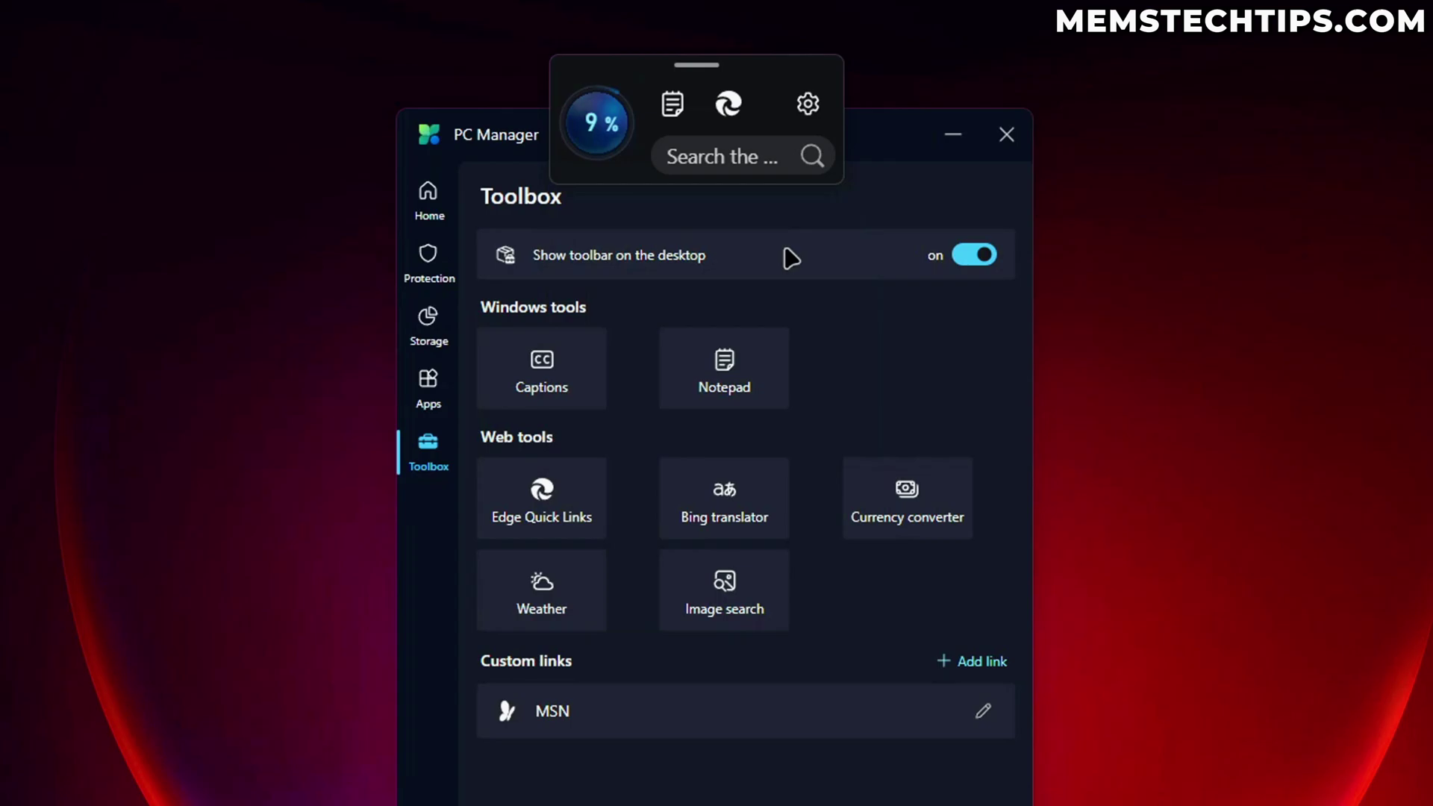
left_click(741, 160)
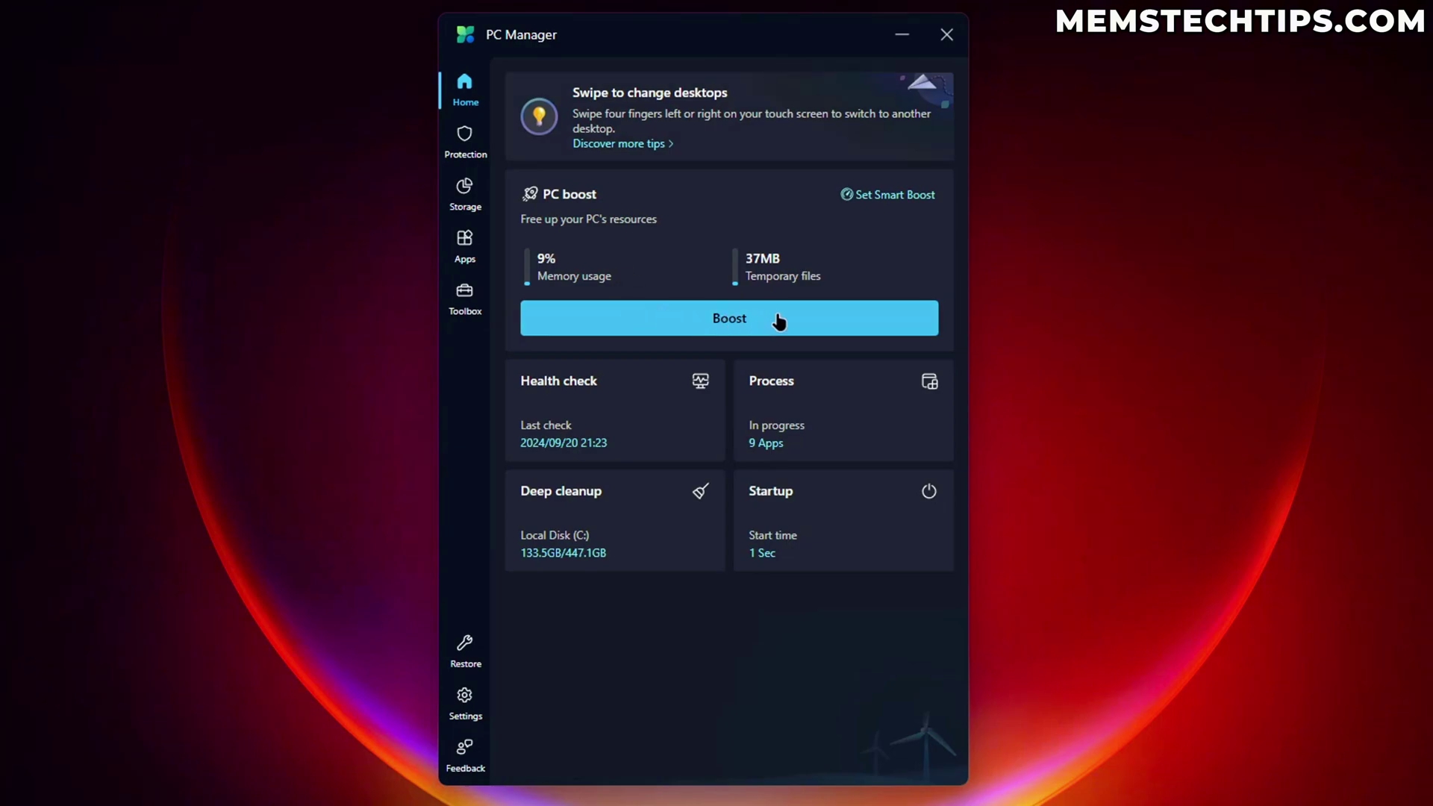
Step: Boost the PC, run a Deep cleanup freeing 42.5 MB, and return Home
left_click(778, 321)
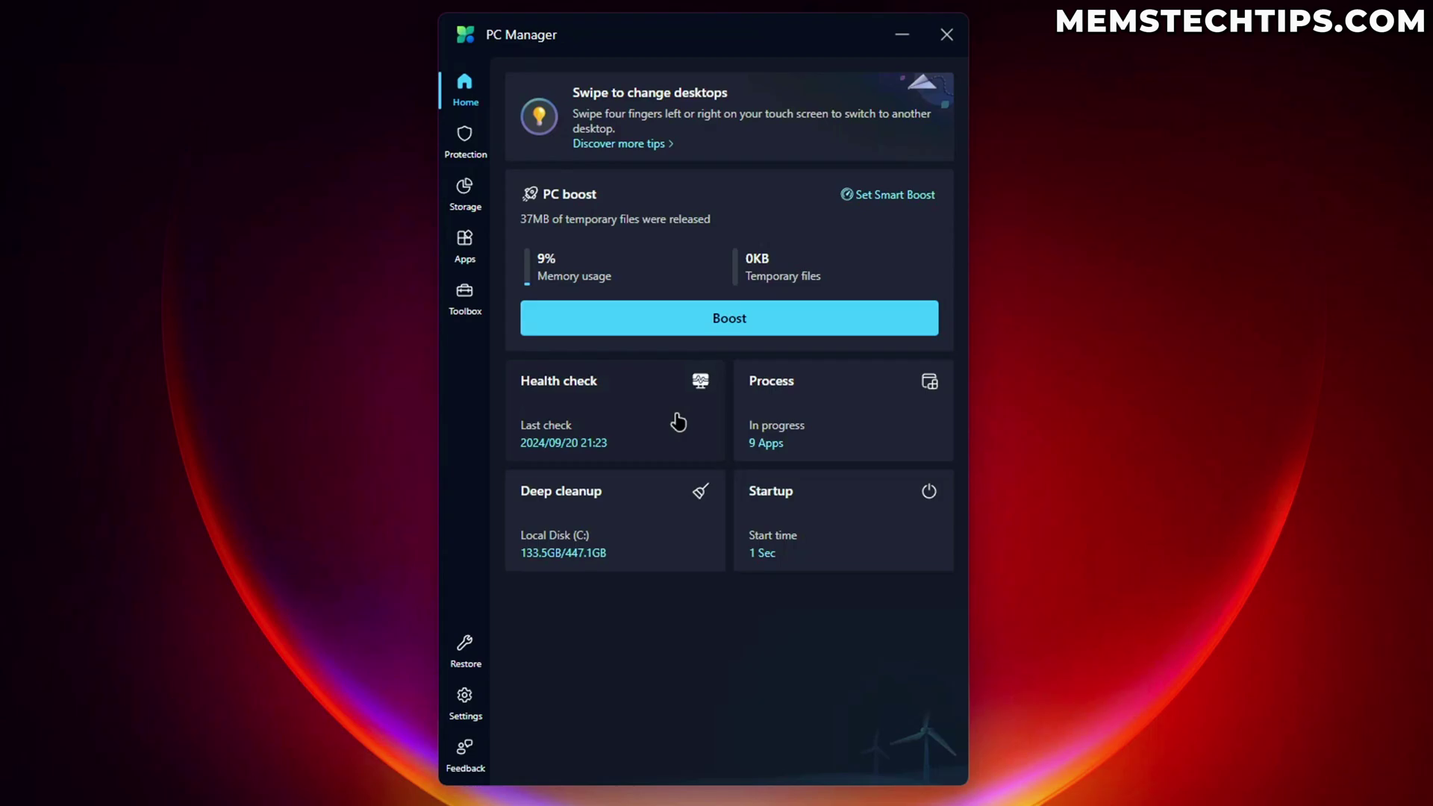
left_click(634, 523)
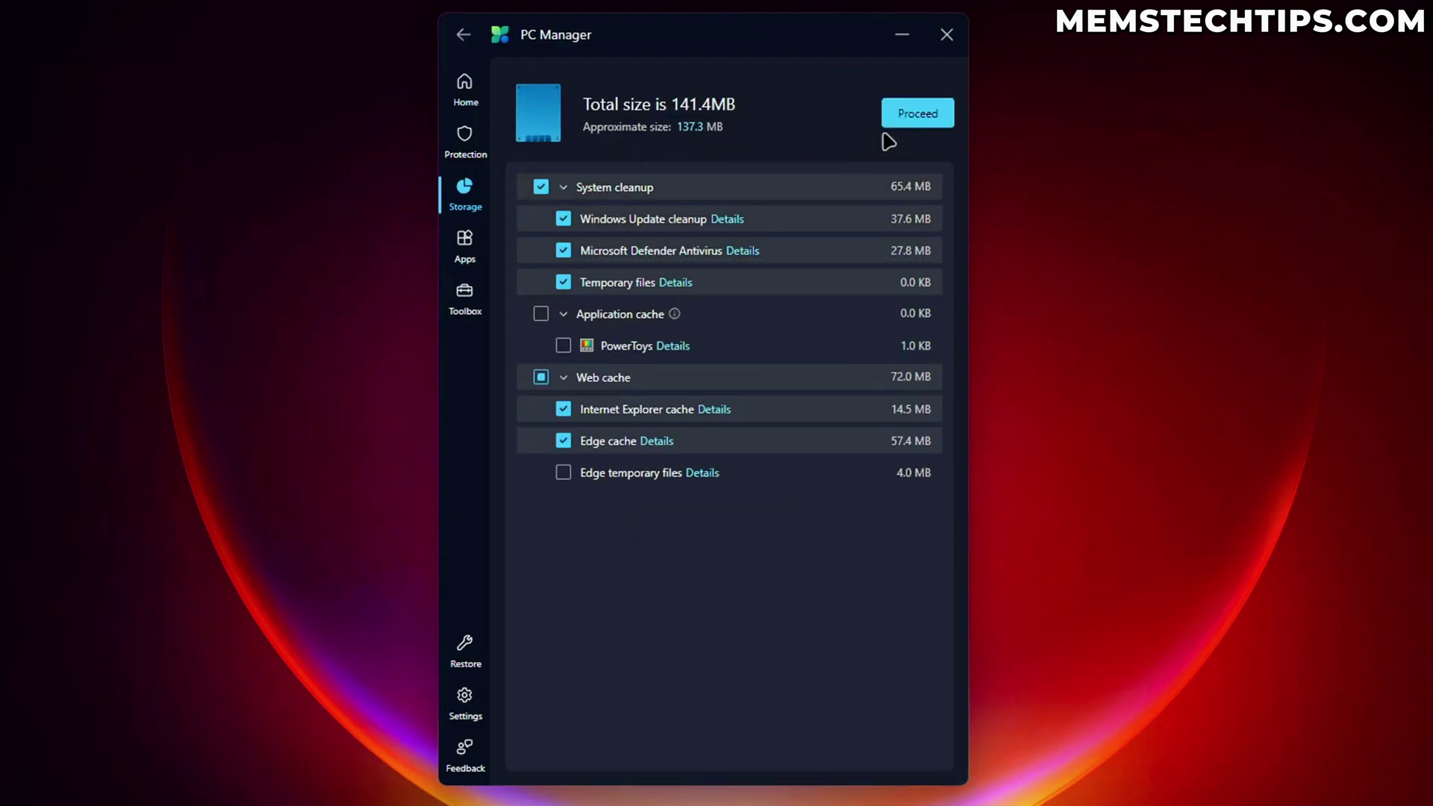
left_click(892, 123)
left_click(464, 88)
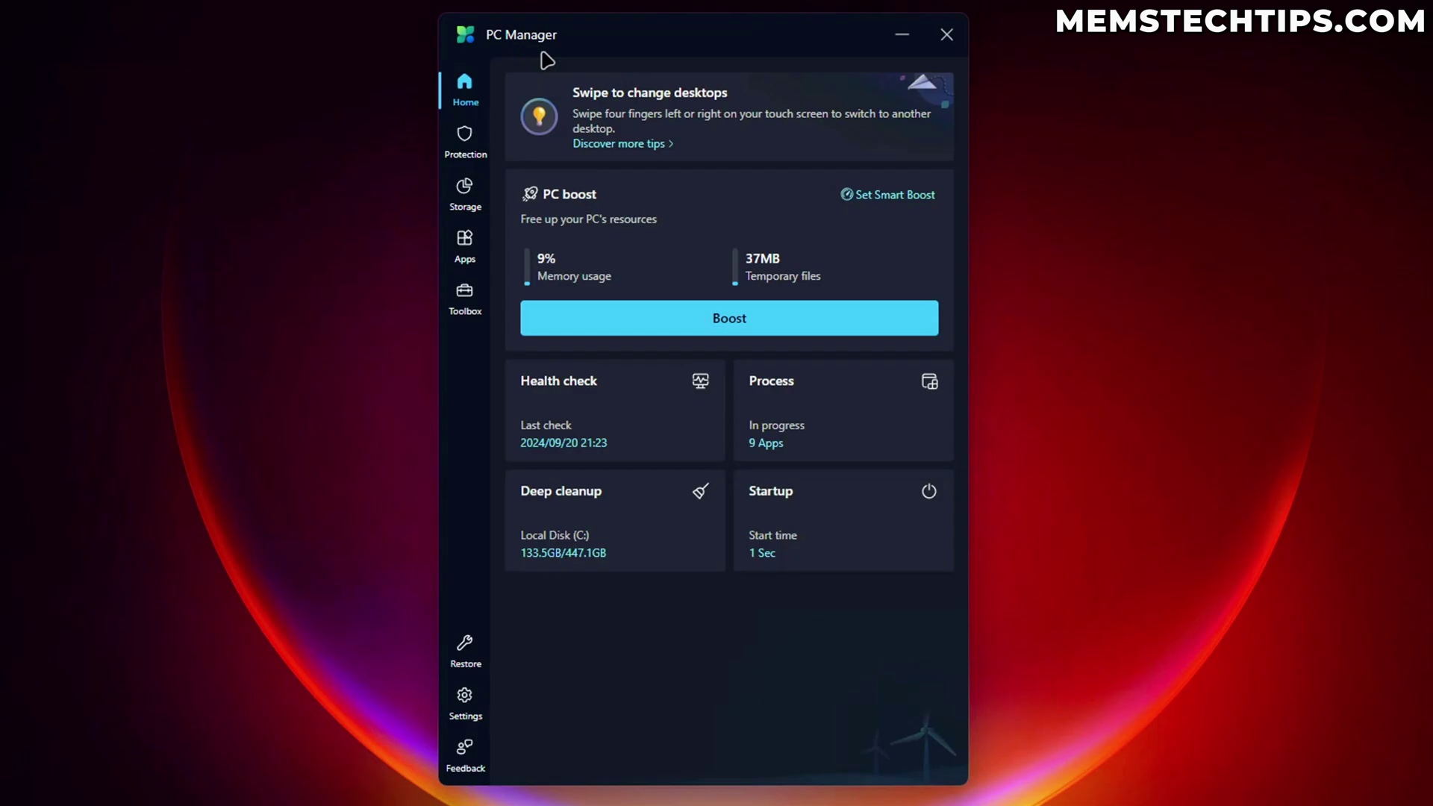
left_click(465, 141)
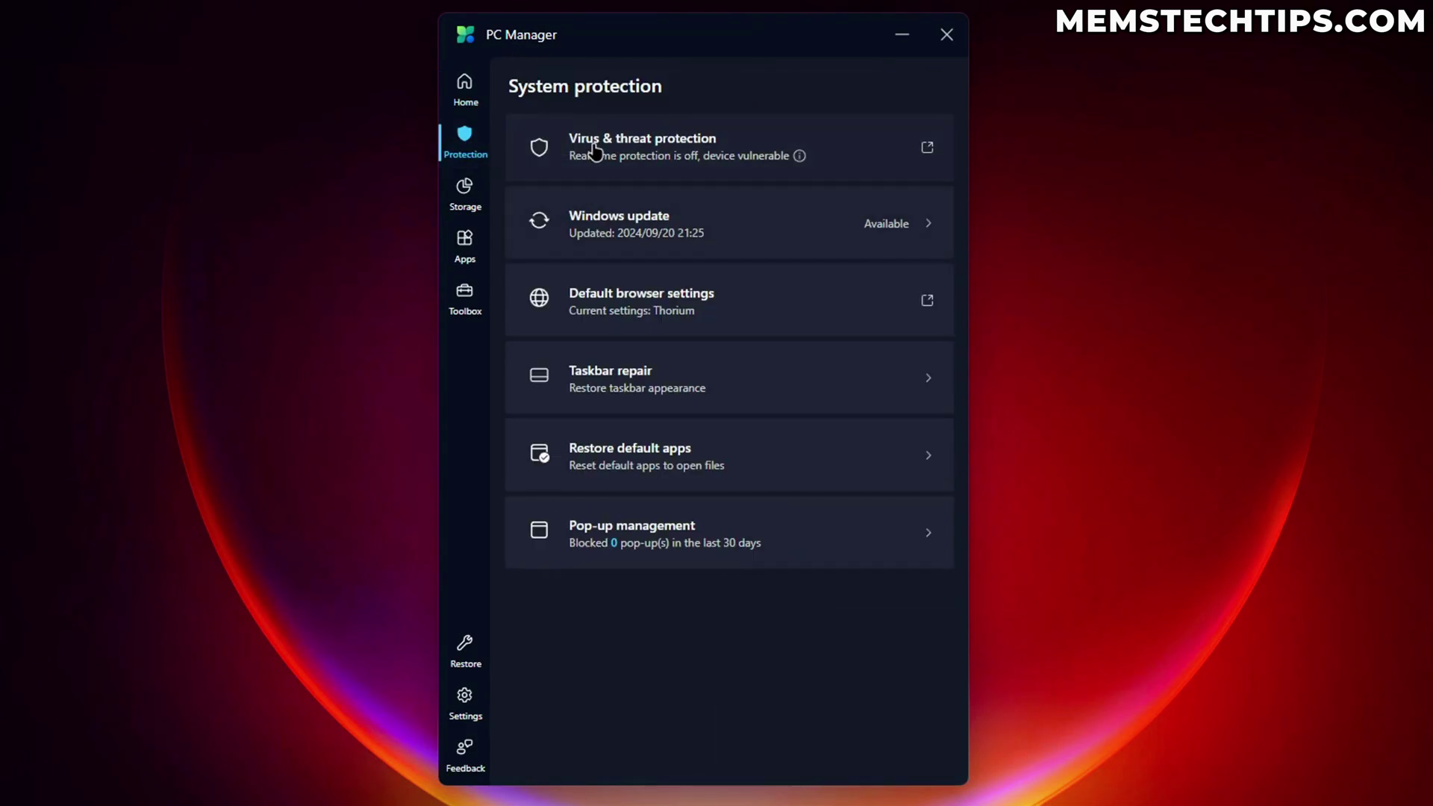
left_click(466, 195)
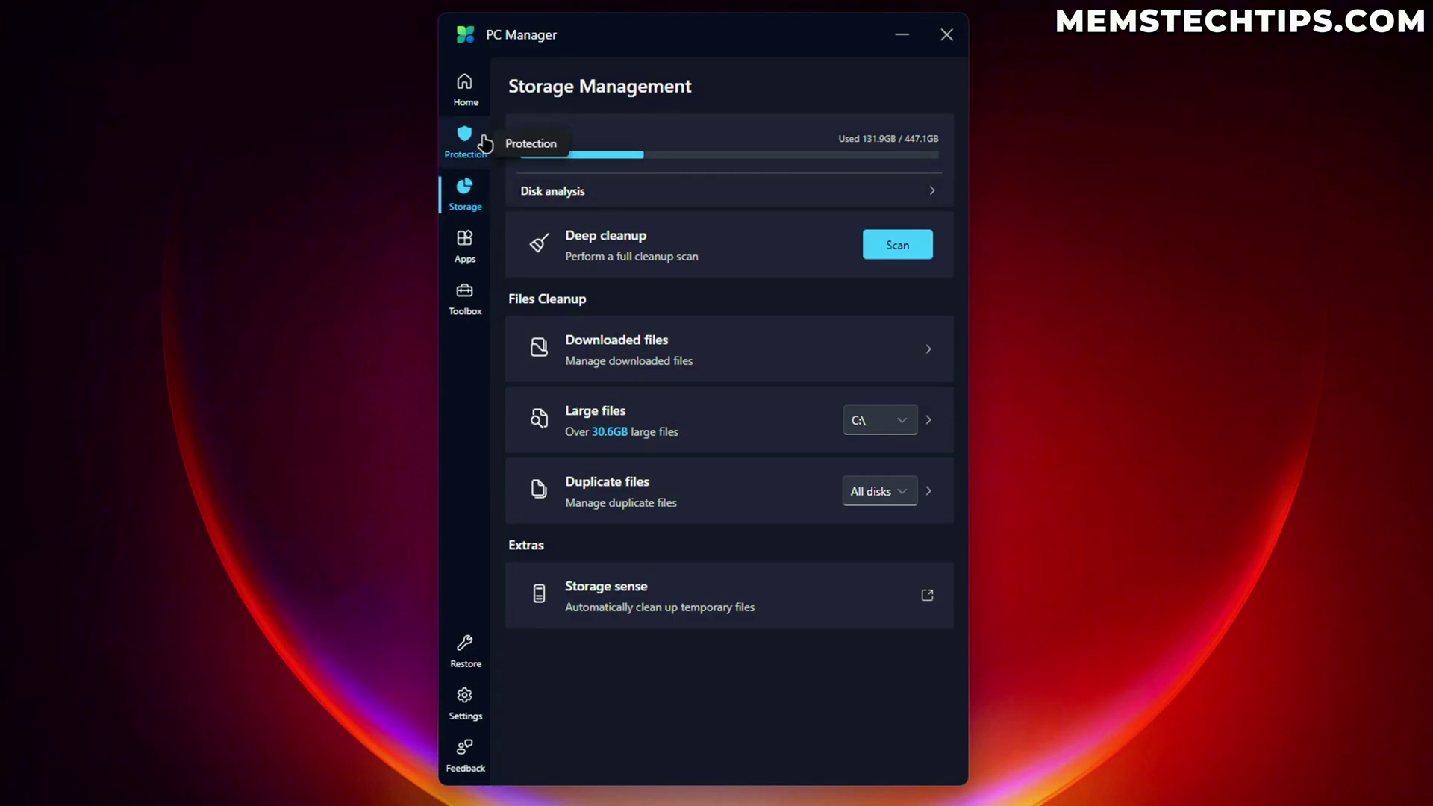
left_click(469, 91)
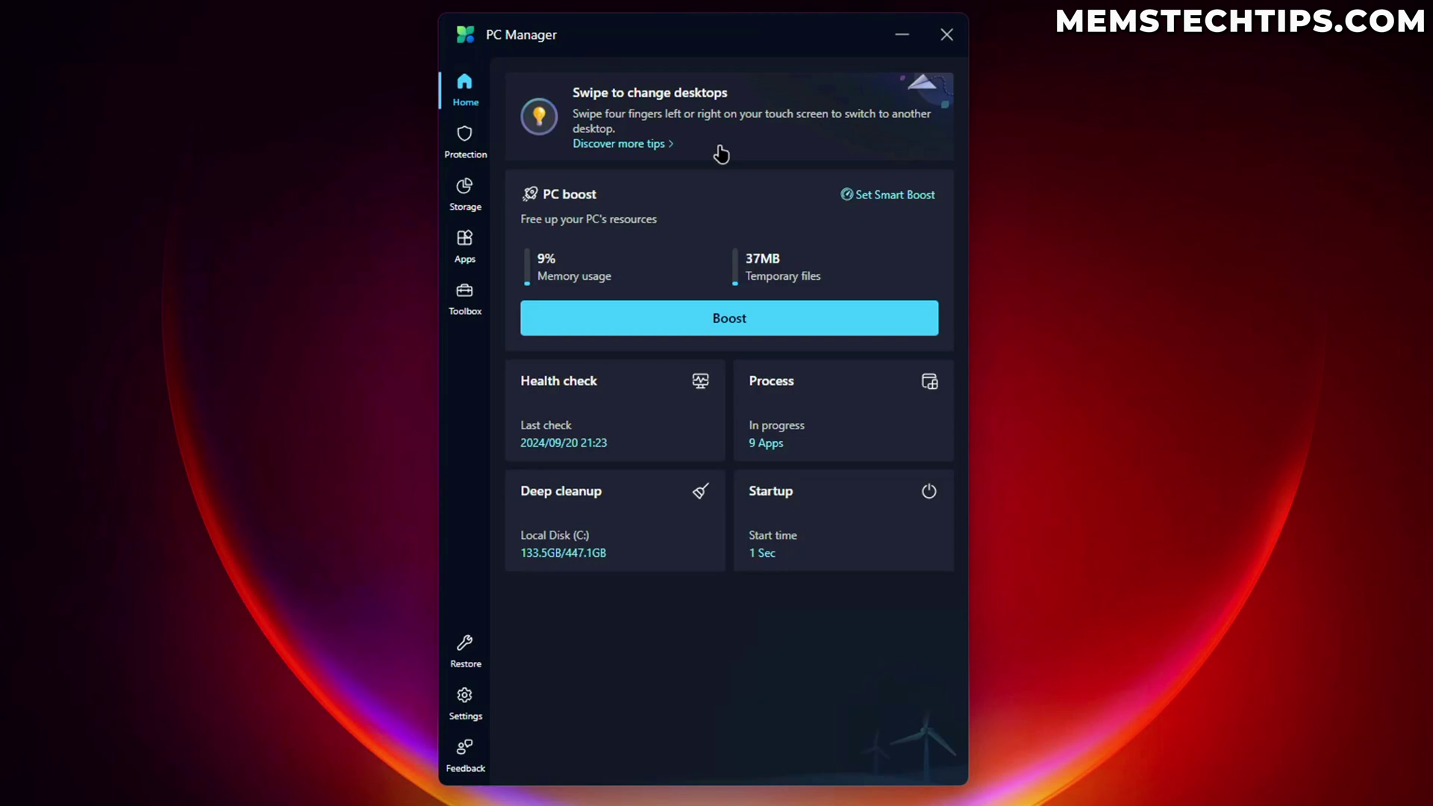